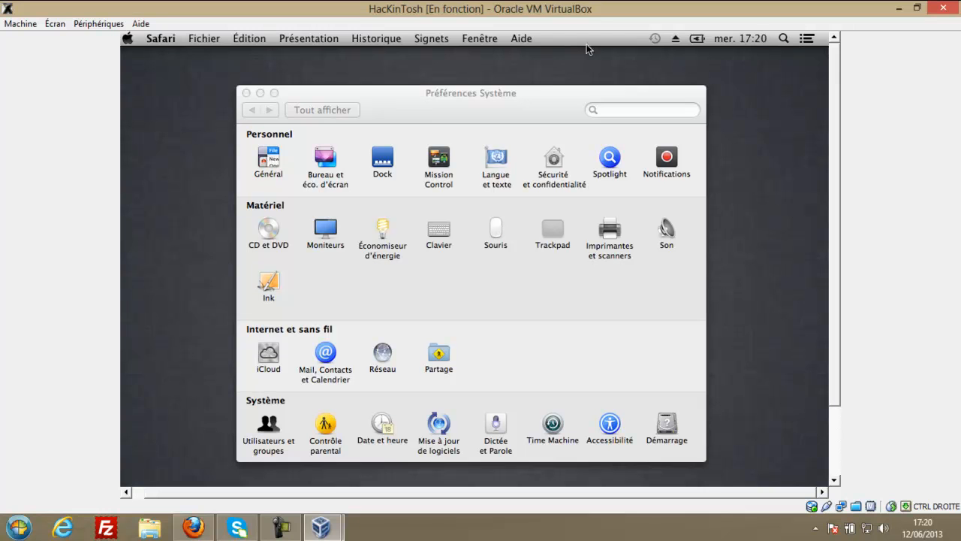
Move the Préférences Système window up and to the left in the Mac guest.
drag(840, 95, 839, 179)
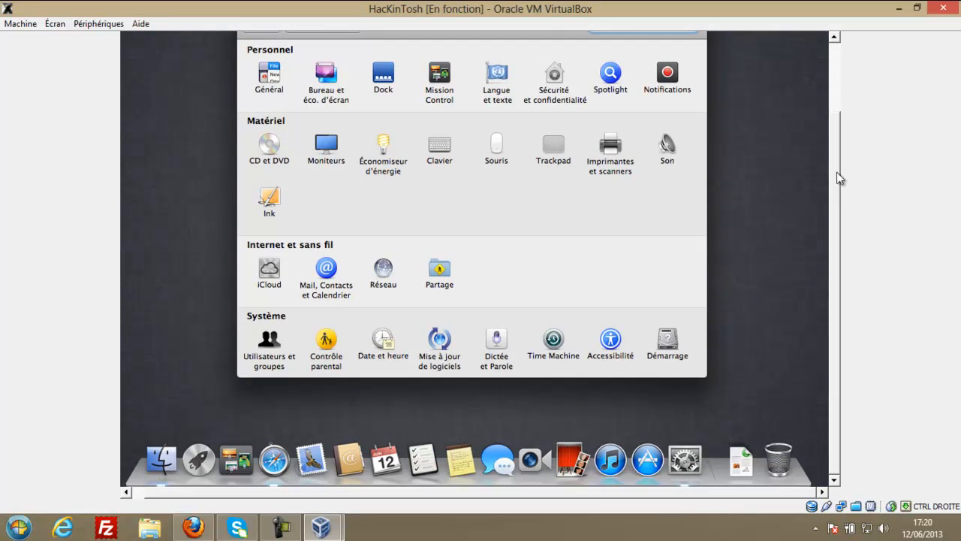
drag(840, 173, 839, 73)
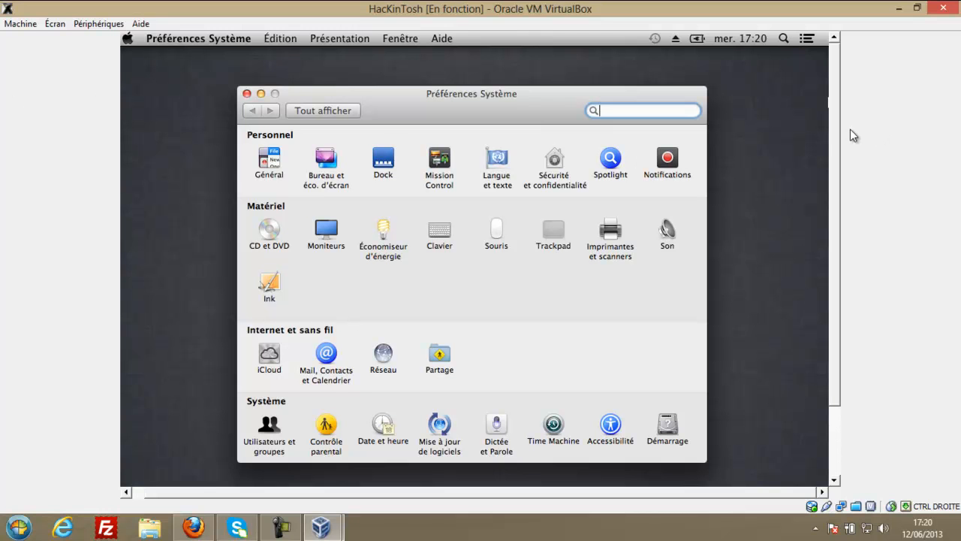
drag(840, 134, 821, 280)
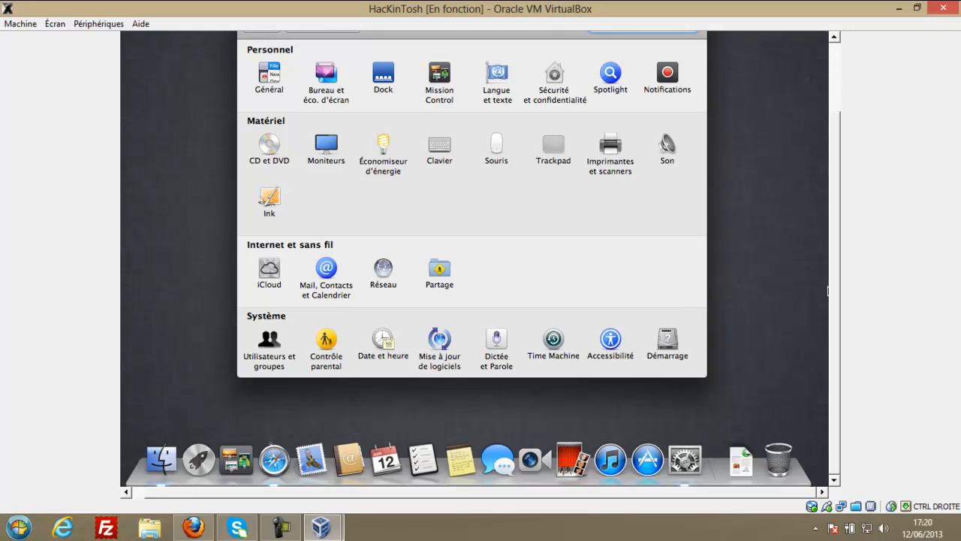
scroll(838, 224, up, 3)
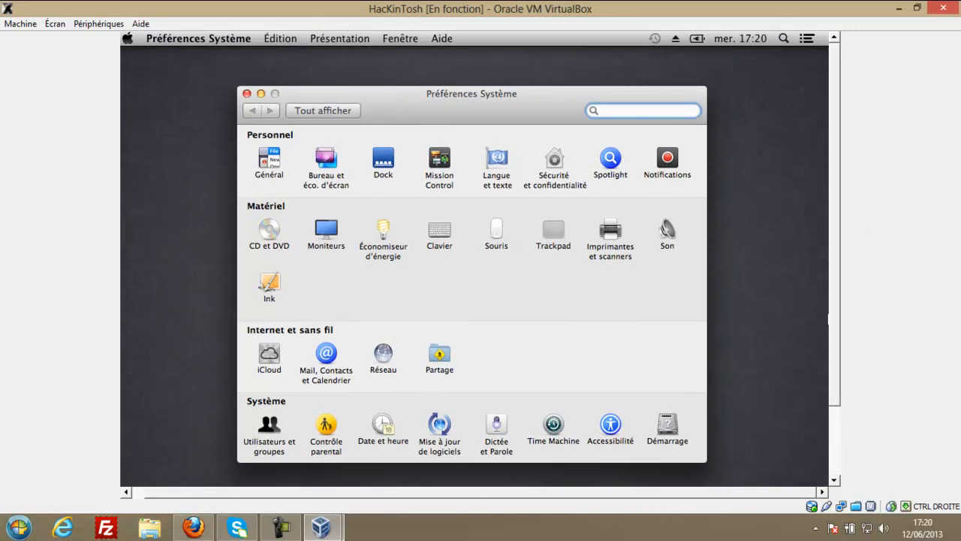
drag(384, 120, 378, 52)
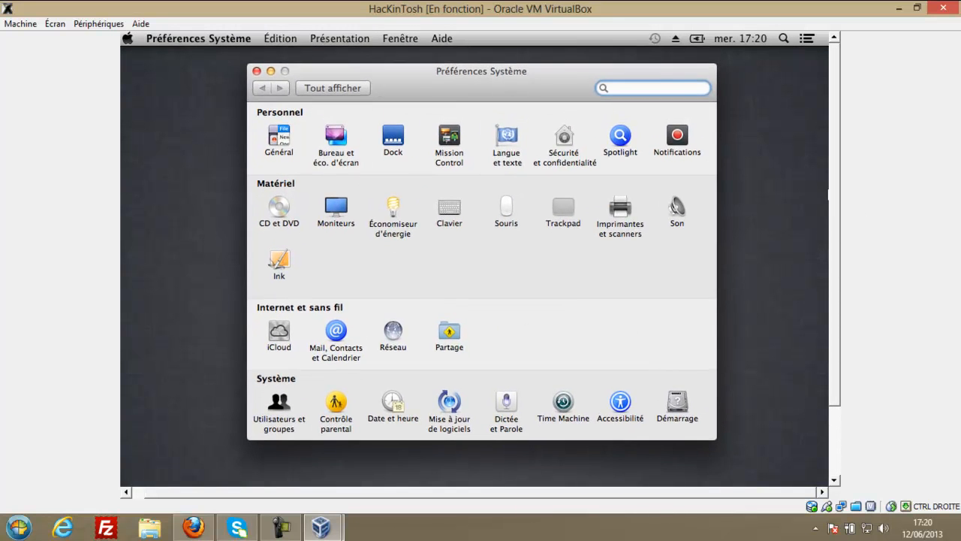
drag(839, 207, 840, 305)
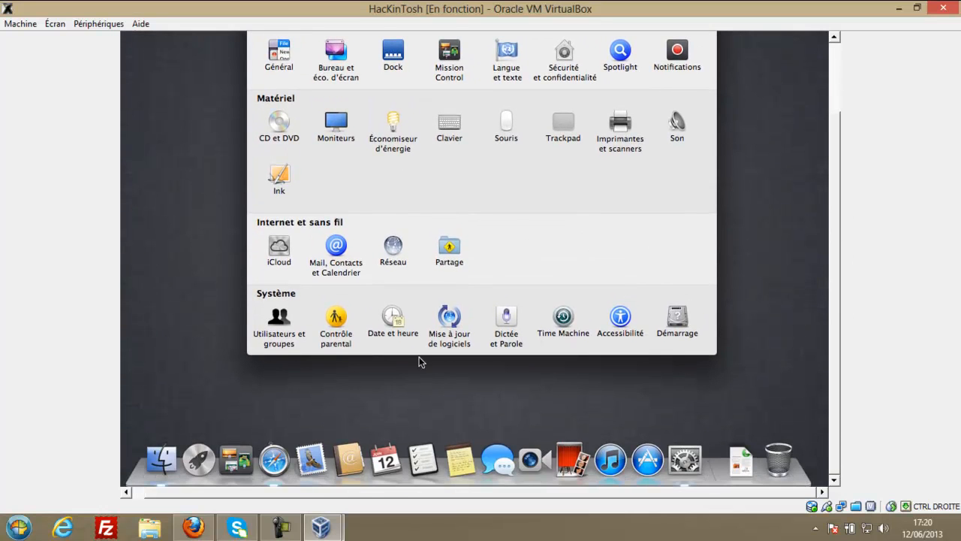
Open and close a Finder window, then open and dismiss the Apple menu.
click(167, 464)
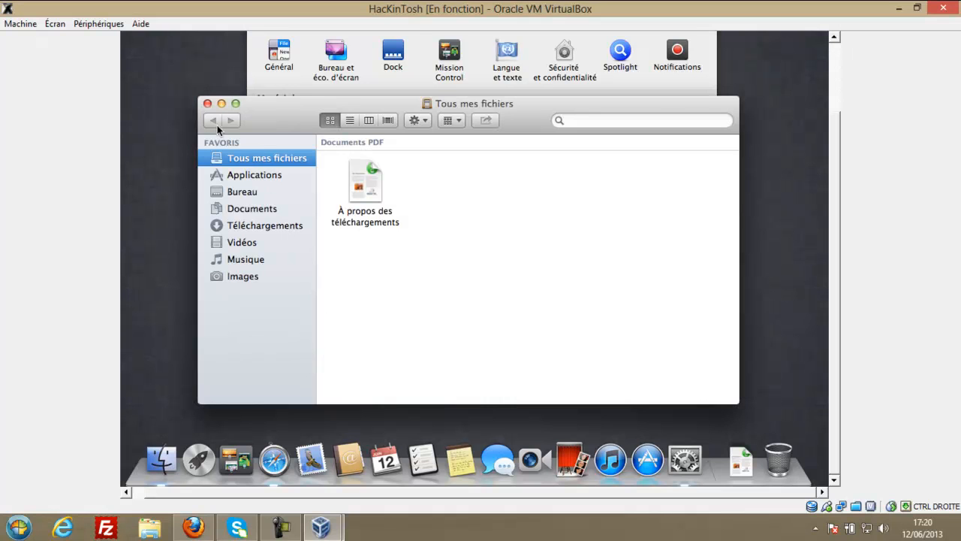
click(208, 102)
scroll(839, 190, up, 1)
drag(839, 189, 841, 80)
click(128, 38)
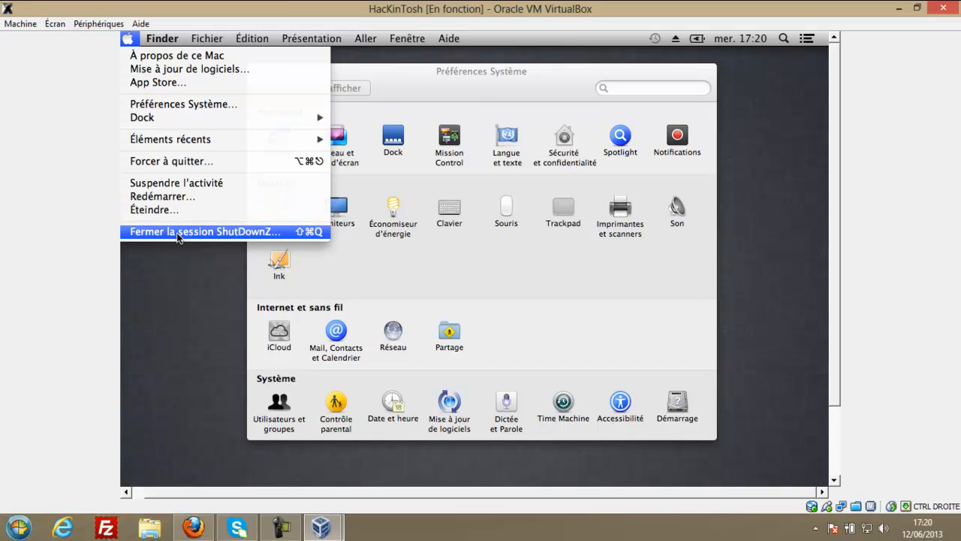
click(609, 152)
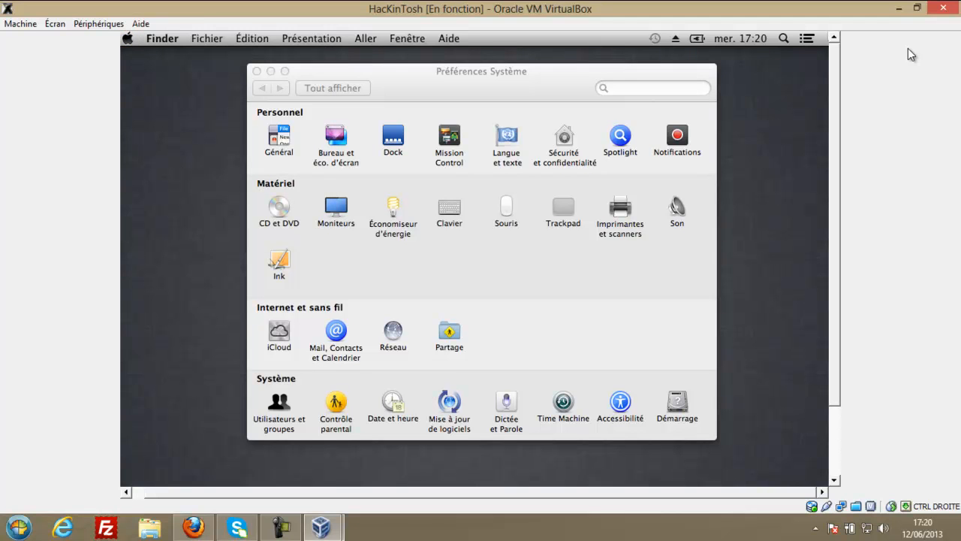
Restore the VM window to a smaller size, move it down-left, and glance at the manager and Firefox.
mouse_move(838, 87)
mouse_down()
mouse_move(842, 158)
mouse_move(840, 72)
mouse_up()
double_click(784, 9)
drag(772, 22, 750, 53)
click(615, 89)
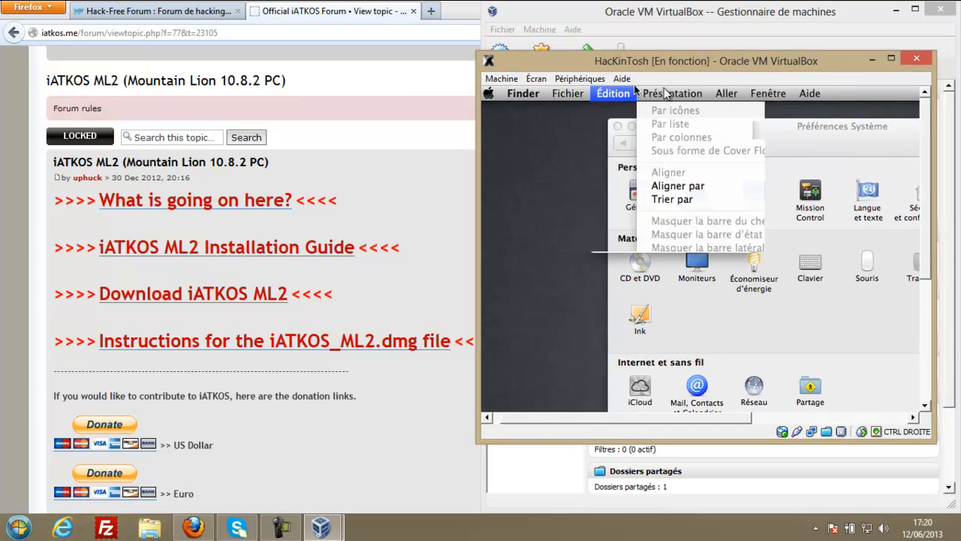
click(635, 23)
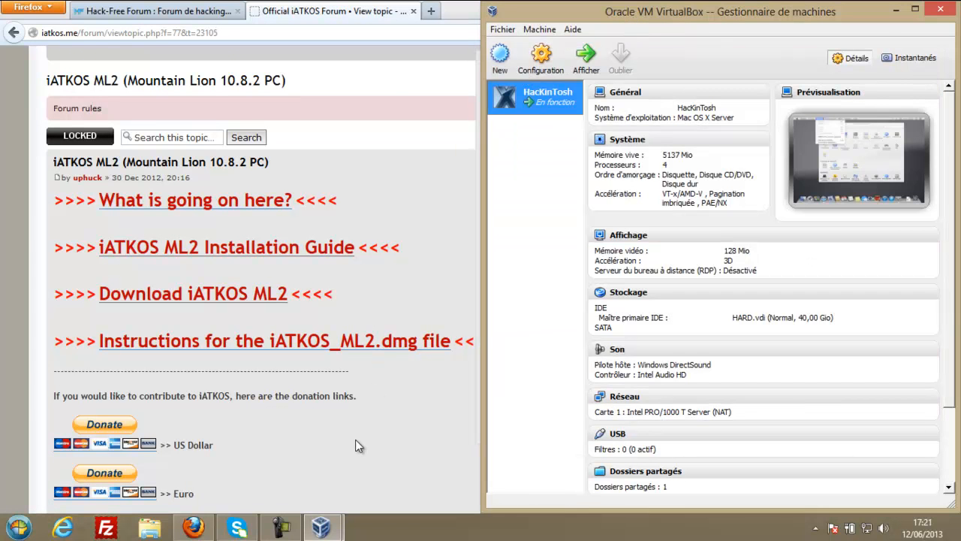
click(356, 441)
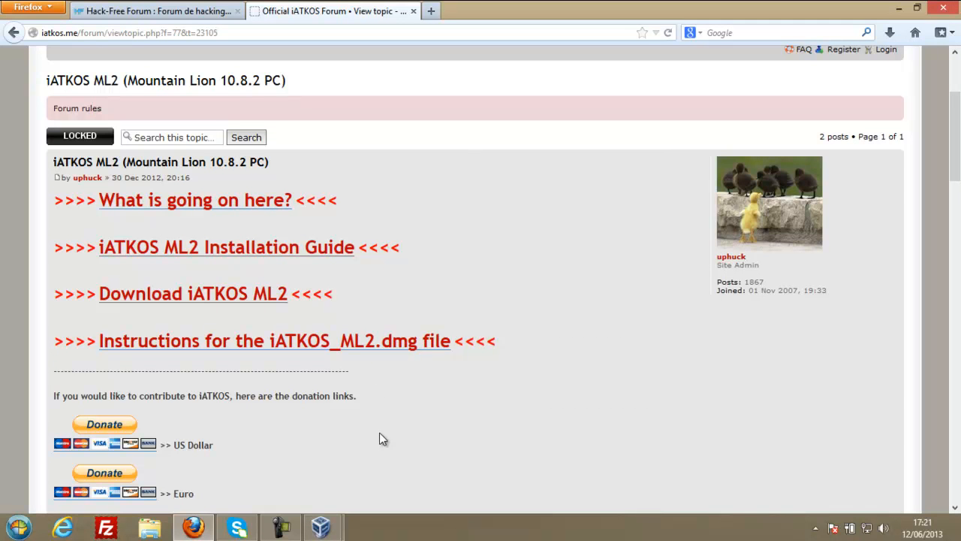
mouse_move(321, 528)
Power off the HacKinTosh virtual machine with Éteindre la machine.
click(403, 455)
mouse_move(561, 91)
click(917, 58)
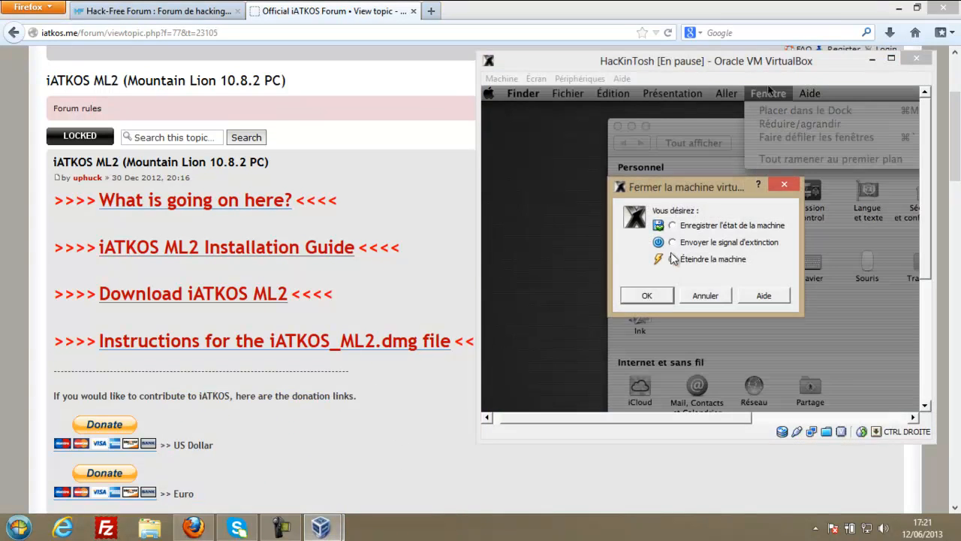
click(666, 298)
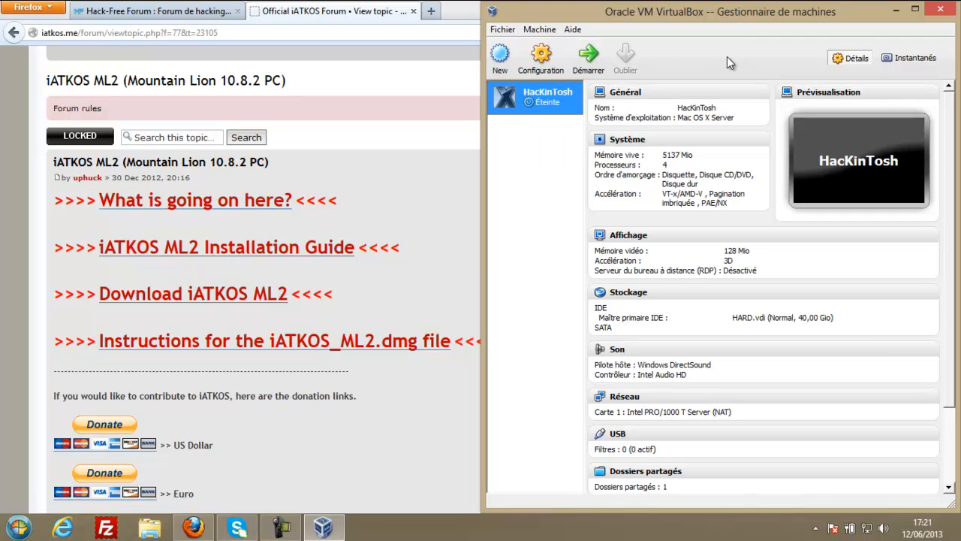
Bring Firefox forward and read through the iATKOS ML2 topic's guide and download links.
click(426, 121)
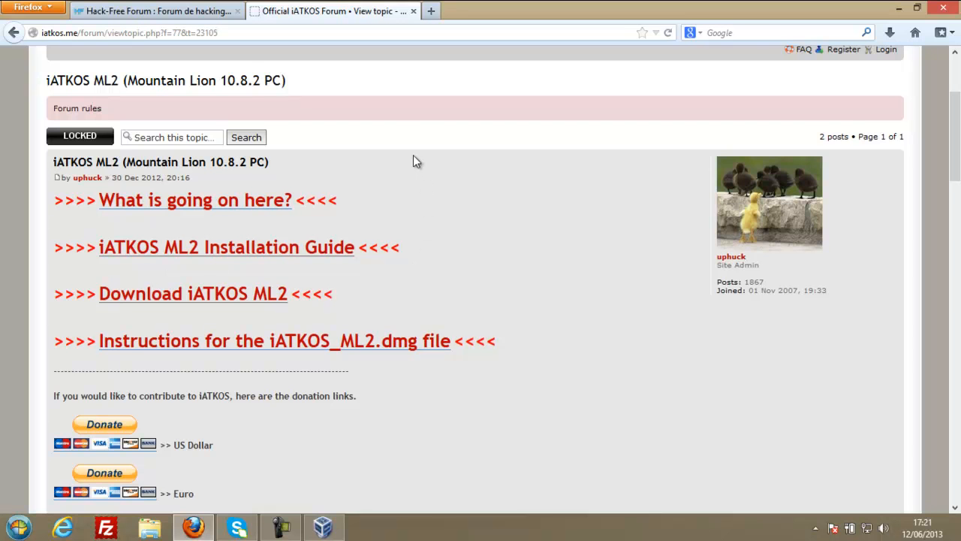
scroll(414, 165, down, 10)
scroll(412, 178, up, 5)
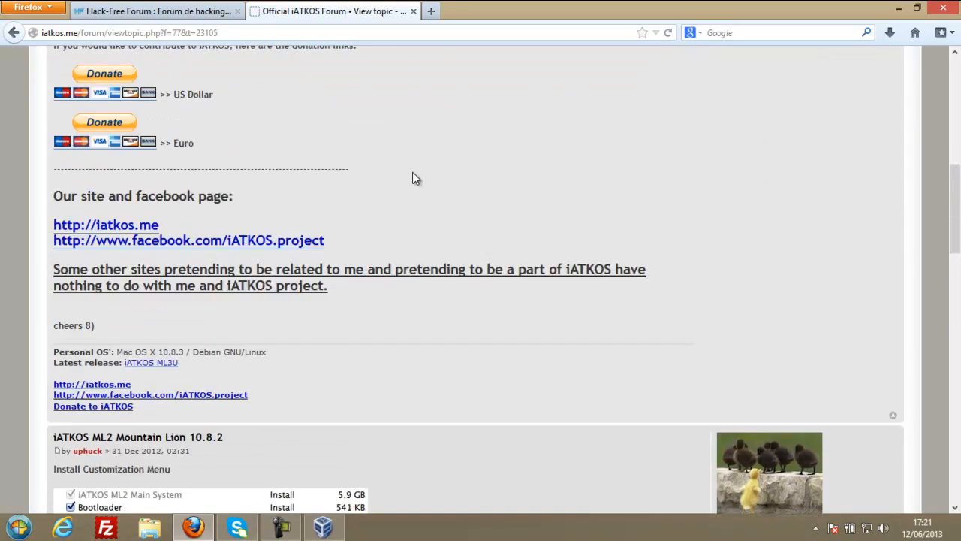
scroll(412, 178, up, 7)
scroll(412, 178, down, 3)
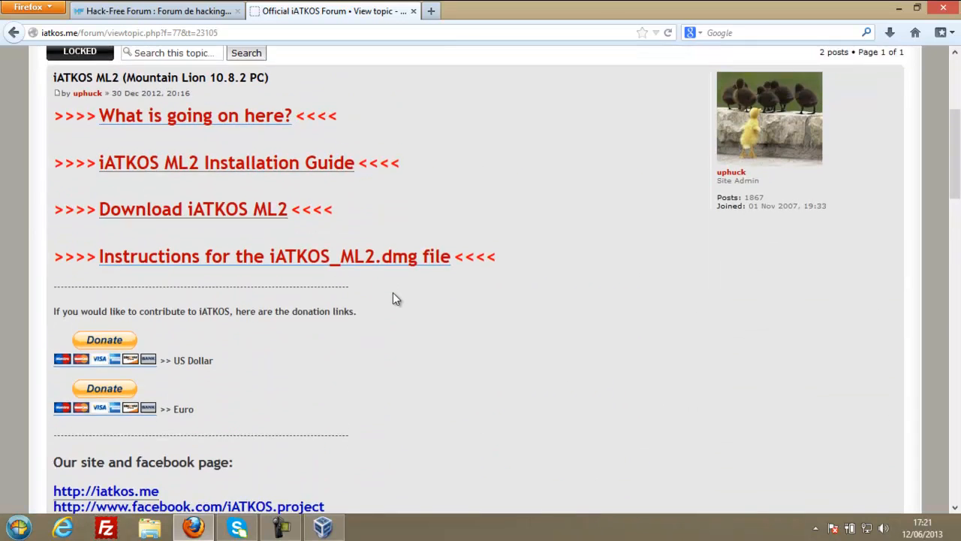
scroll(396, 308, up, 1)
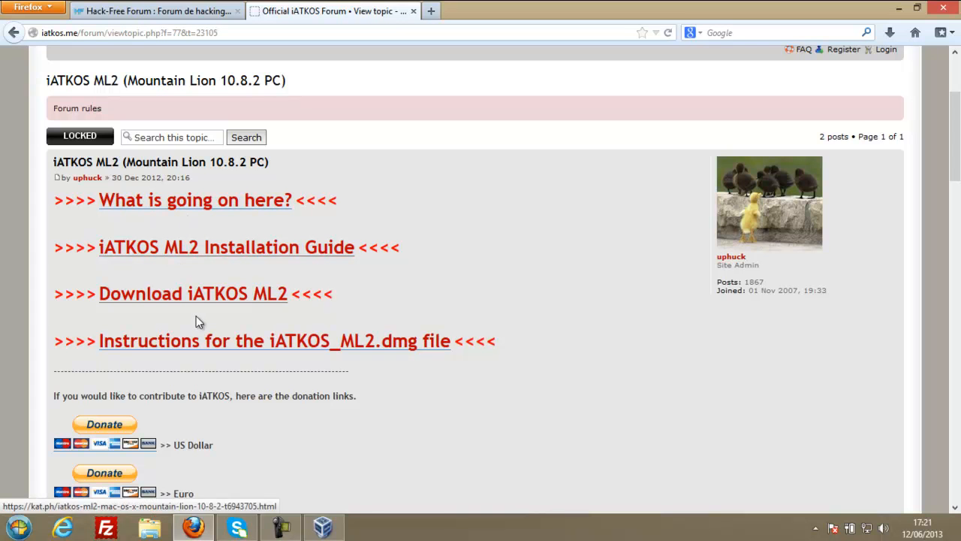
scroll(196, 316, down, 10)
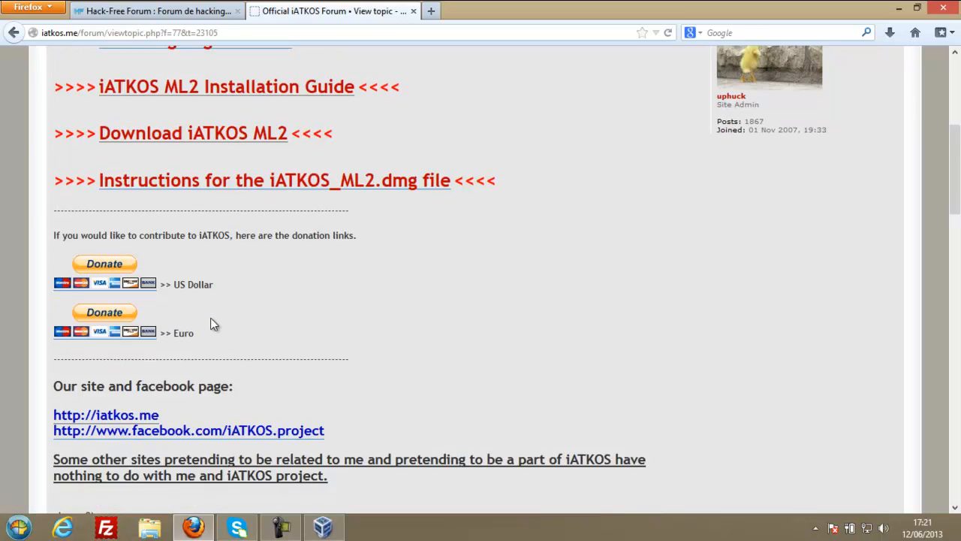
scroll(211, 318, down, 10)
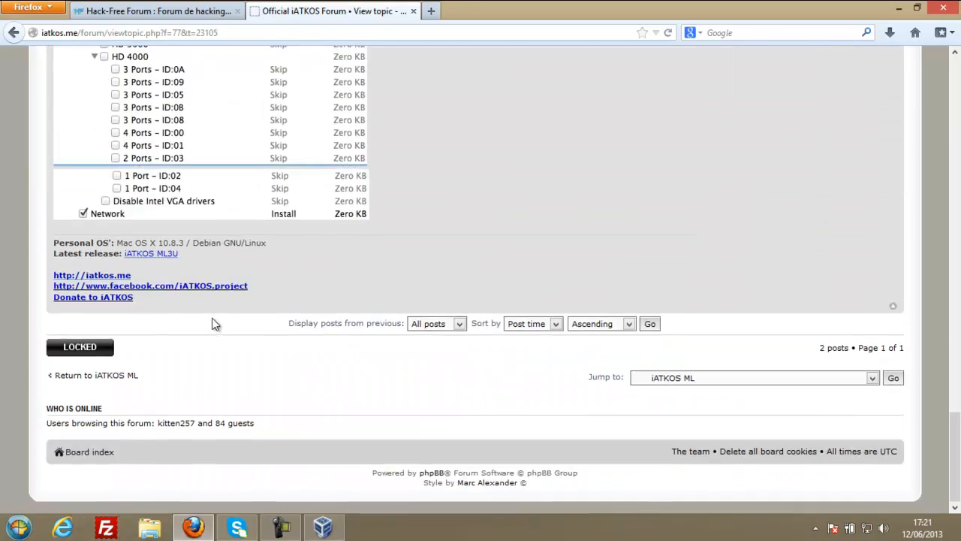
scroll(218, 293, up, 15)
scroll(222, 275, up, 15)
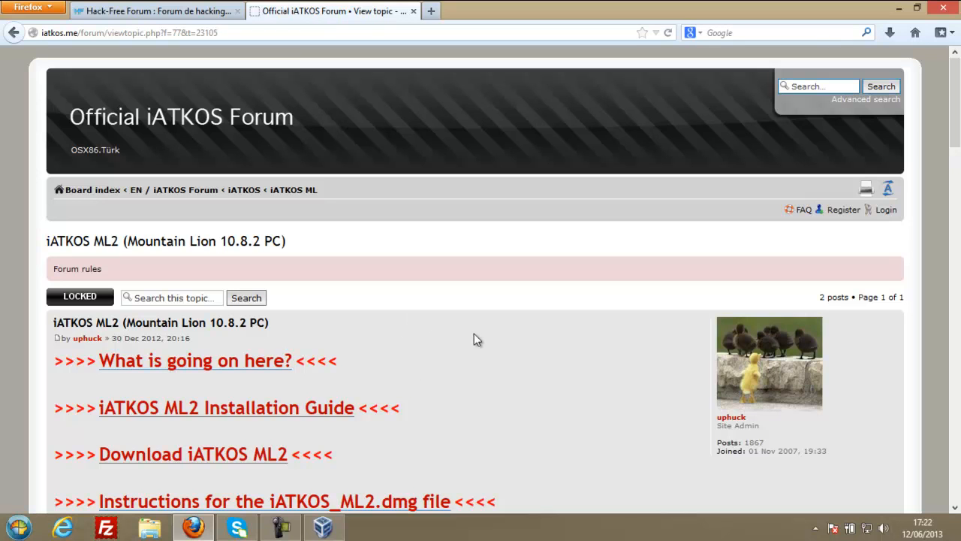
drag(958, 84, 958, 110)
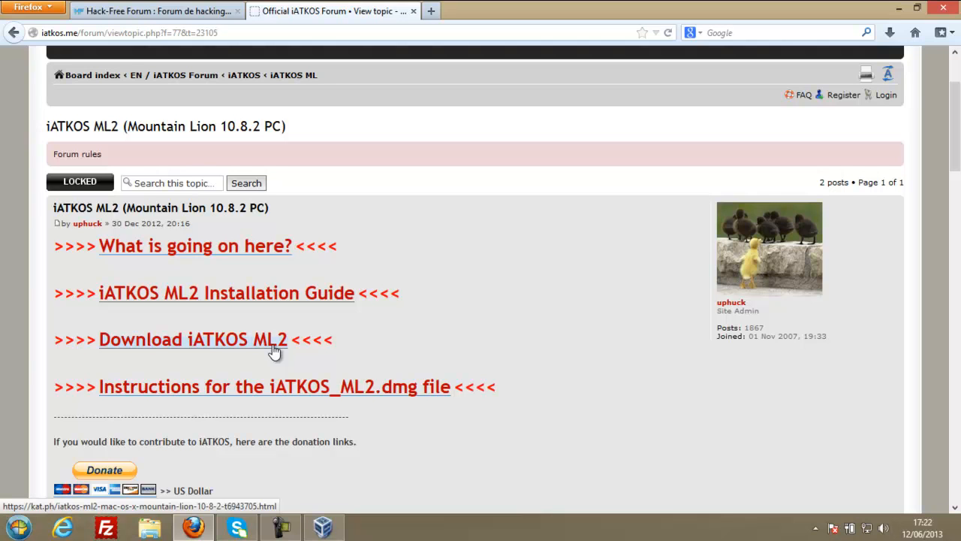
Highlight the OSX86 installer requirement sentence in the guide, then clear the selection.
mouse_move(957, 127)
mouse_down()
mouse_move(959, 80)
mouse_move(959, 113)
mouse_up()
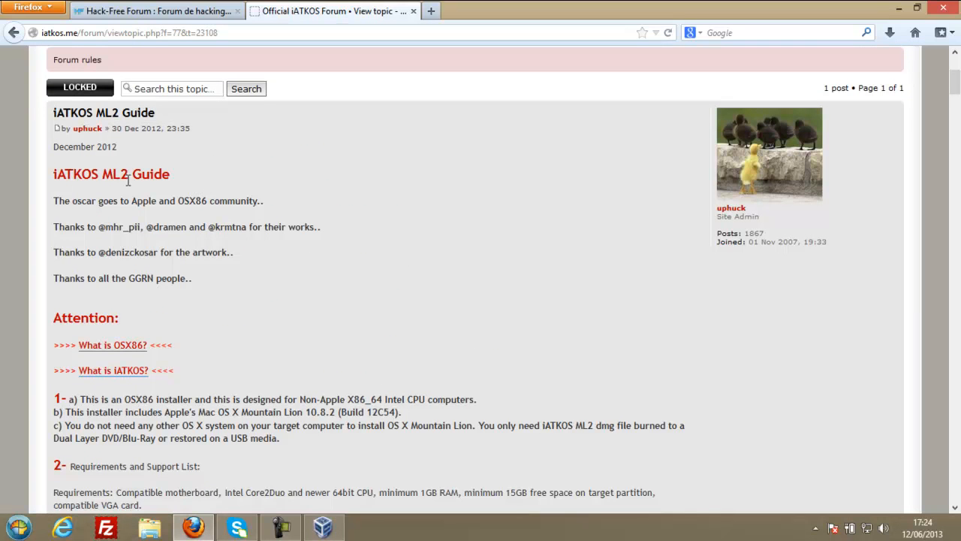
scroll(171, 330, down, 2)
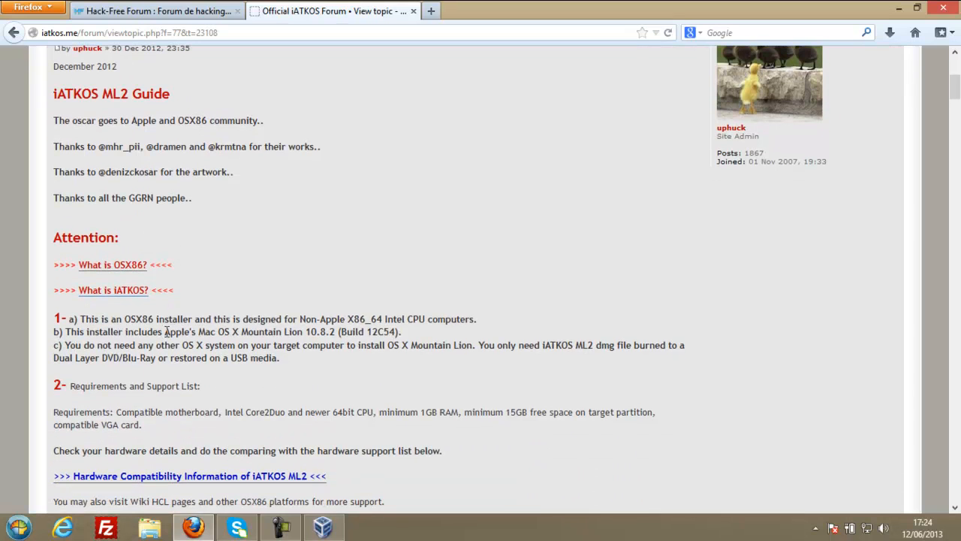
drag(79, 318, 53, 318)
drag(258, 311, 430, 318)
click(426, 320)
Scroll down to highlight the 64-bit-only boot sentence, then scroll back up.
scroll(364, 332, down, 3)
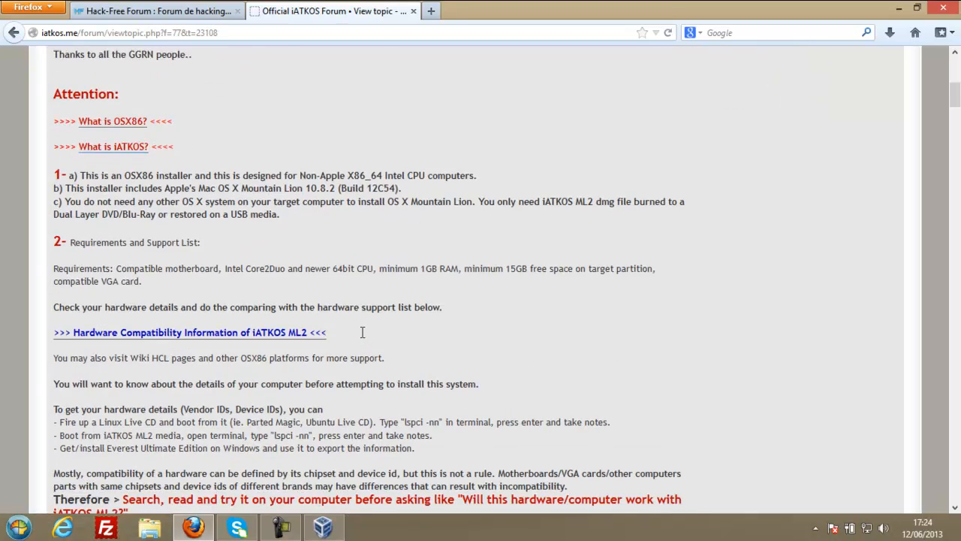
scroll(361, 335, down, 2)
scroll(361, 334, down, 1)
scroll(362, 345, down, 3)
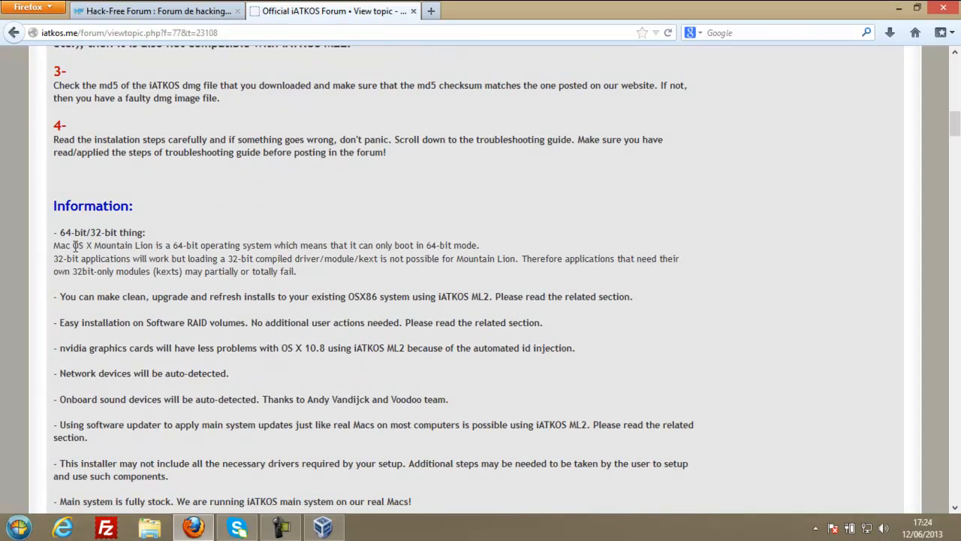
scroll(116, 272, down, 1)
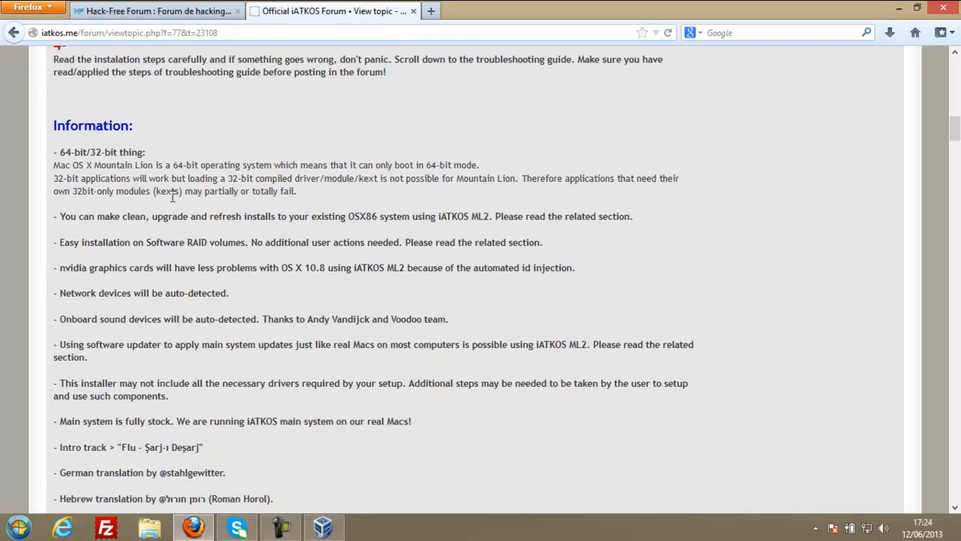
drag(327, 164, 464, 167)
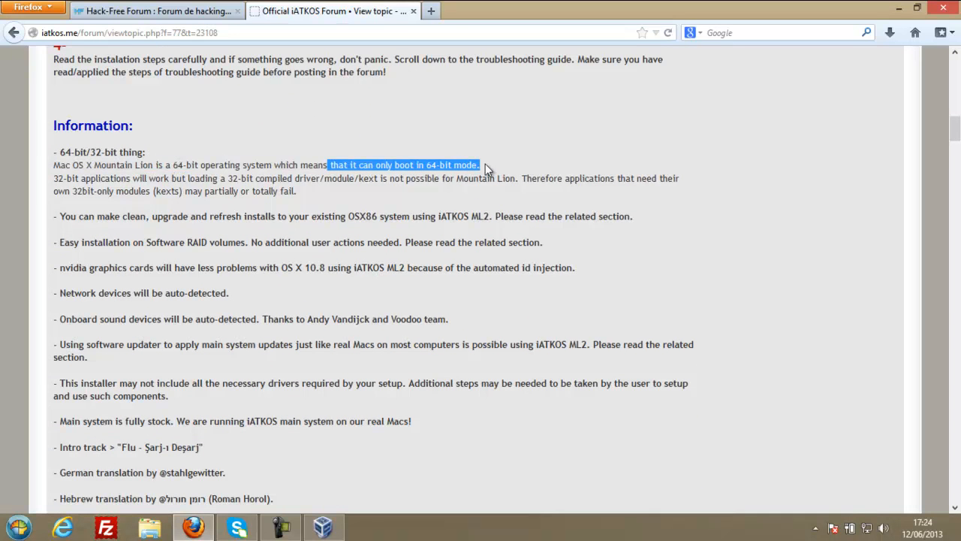
click(482, 165)
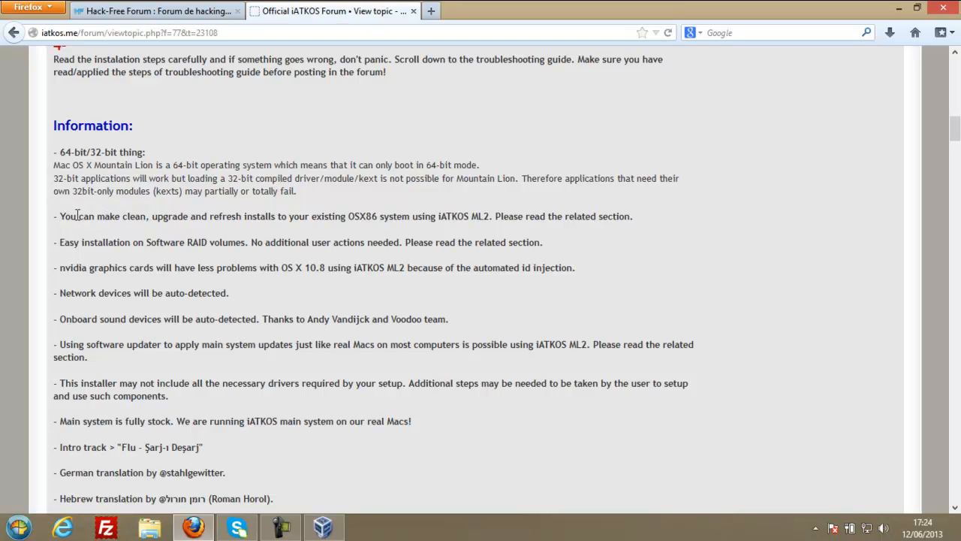
scroll(78, 215, up, 10)
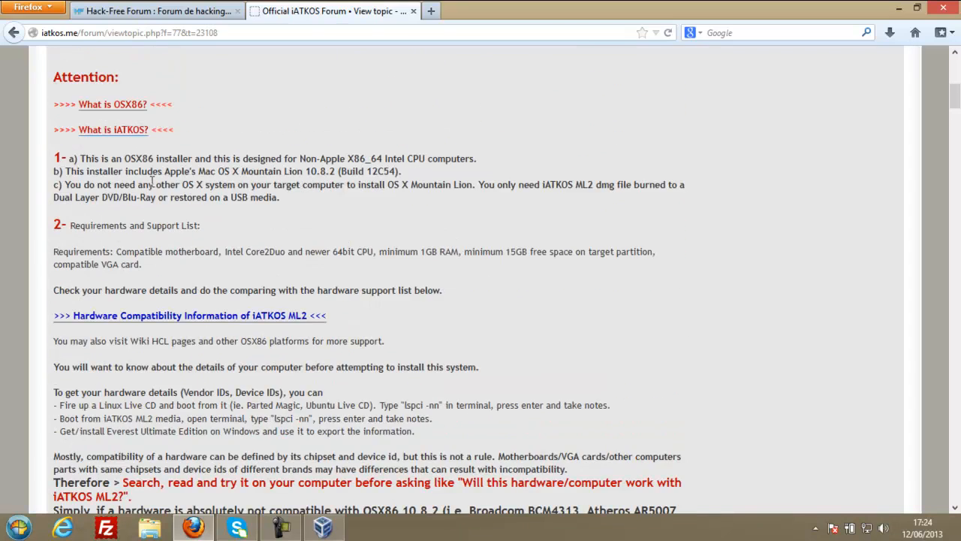
scroll(152, 184, up, 5)
Load the Google home page in a new tab.
click(431, 12)
text(google.fr)
key(Return)
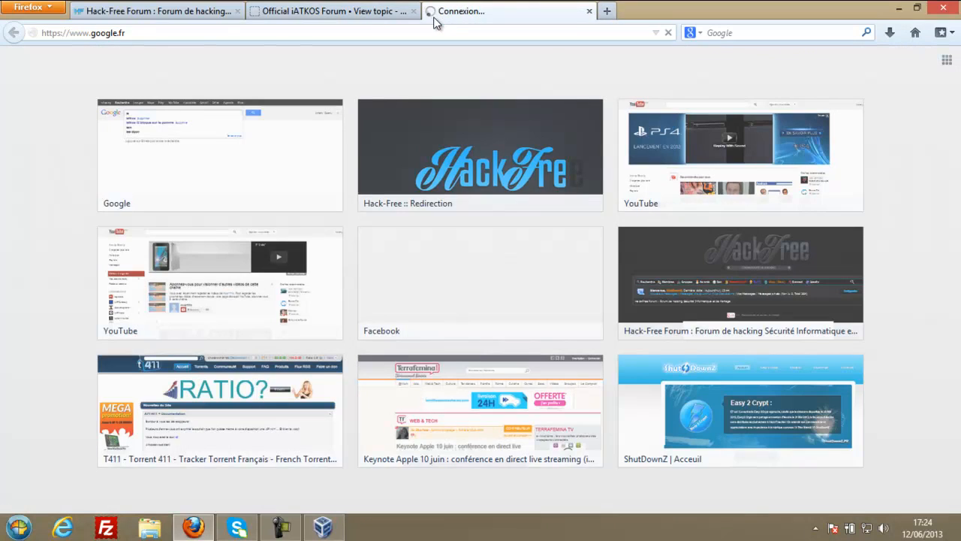
click(358, 9)
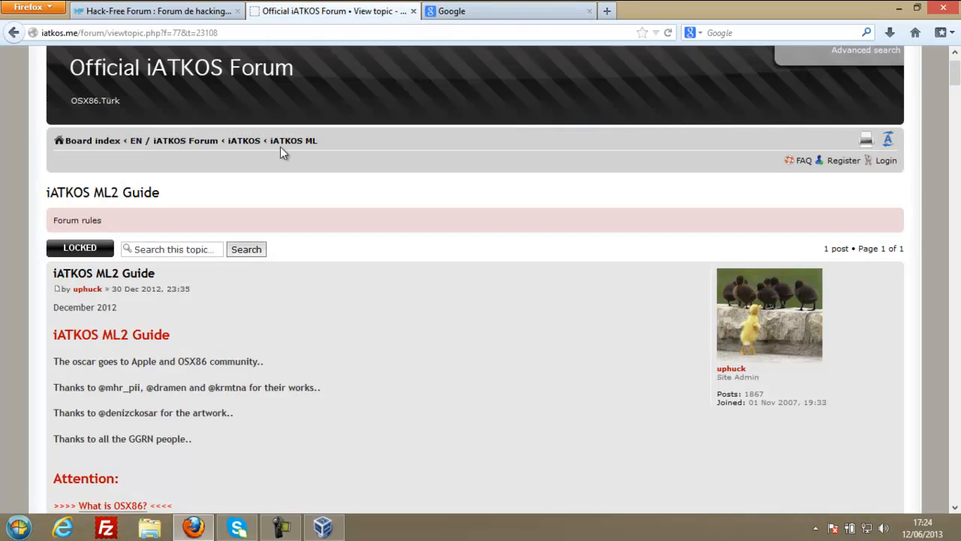
click(485, 11)
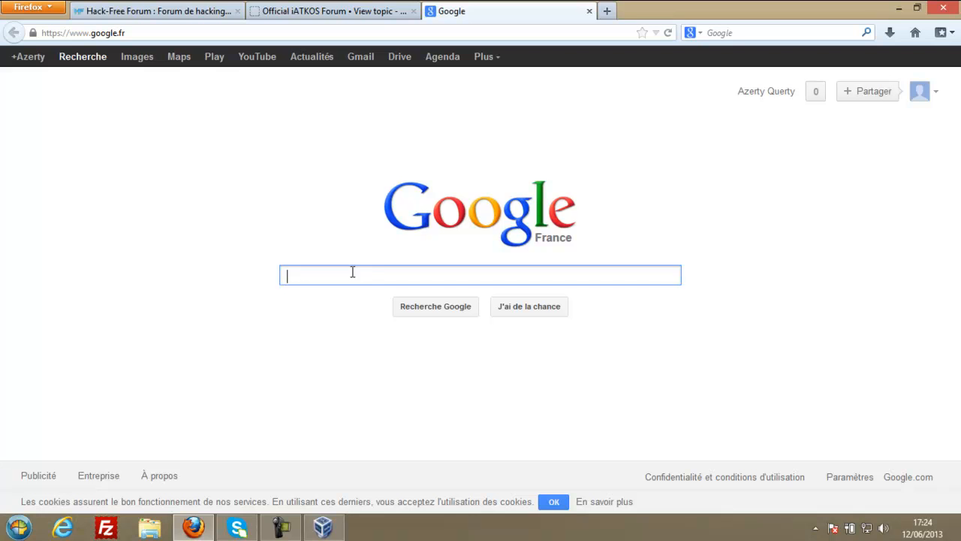
Search Google for 'hackintosh' and open the itOtOScreenCast result.
text(hackintoh)
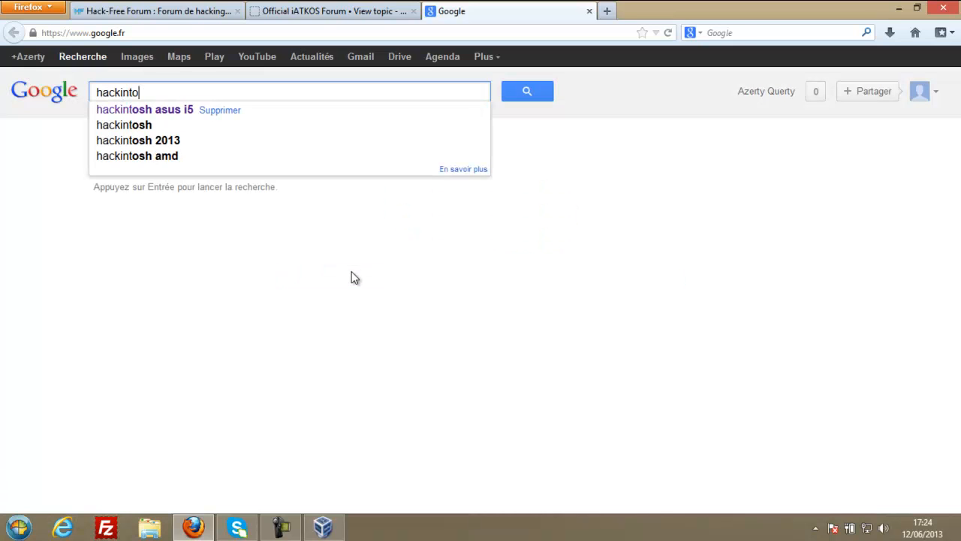
key(BackSpace)
text(sh)
key(Return)
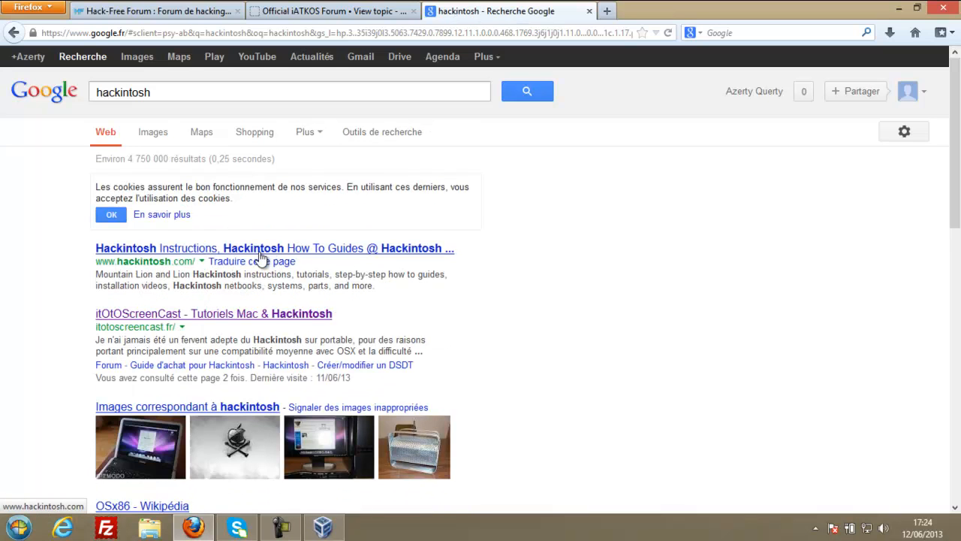
scroll(142, 272, down, 3)
scroll(17, 279, down, 2)
scroll(17, 278, up, 5)
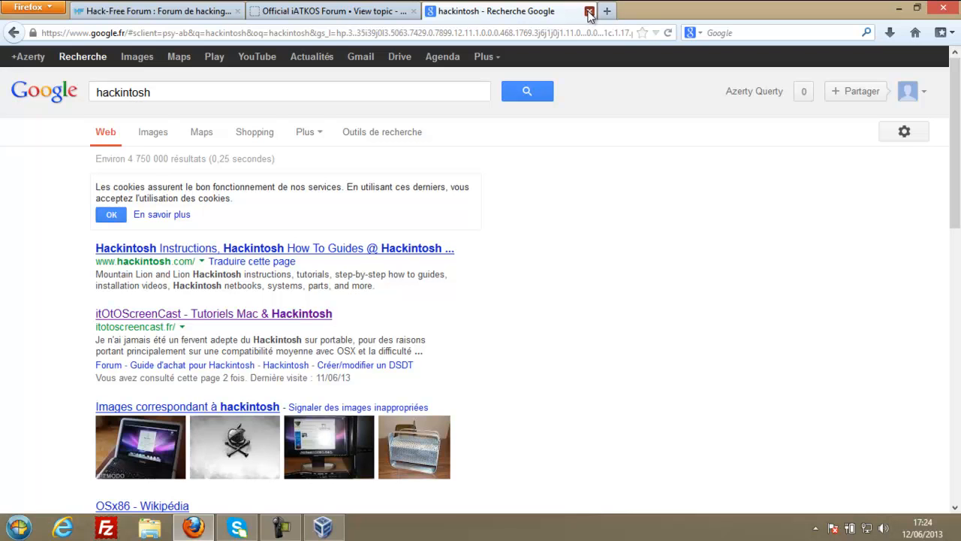
click(292, 317)
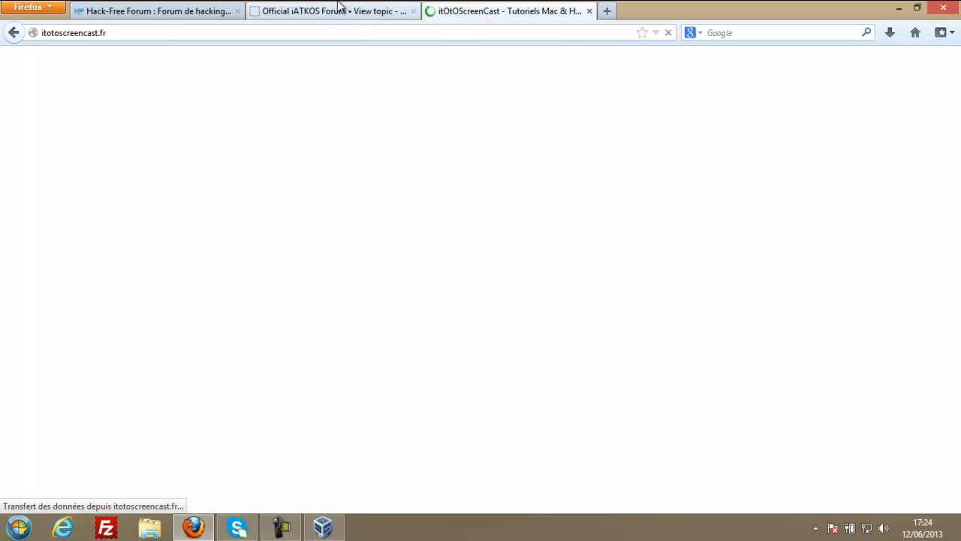
Browse the itotoscreencast.fr home page.
scroll(373, 283, down, 10)
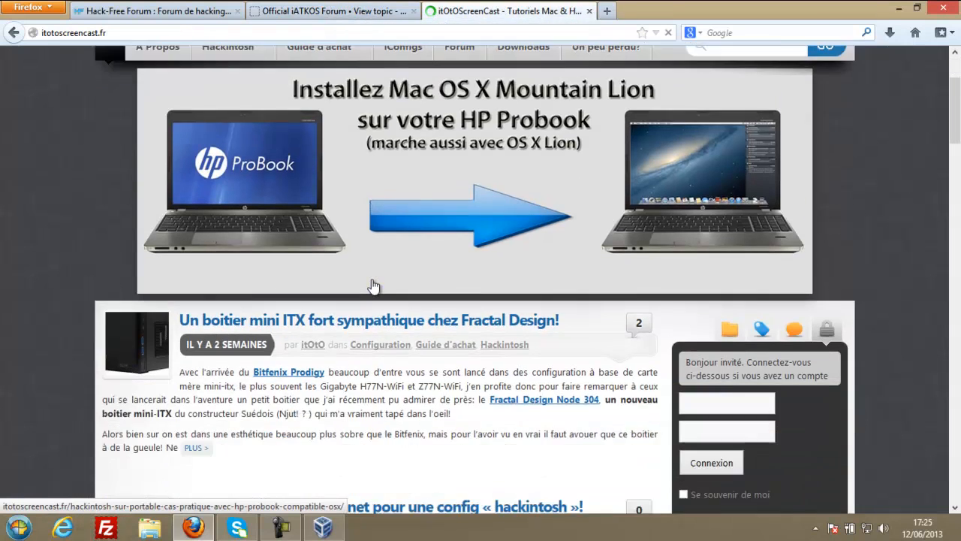
scroll(372, 283, down, 6)
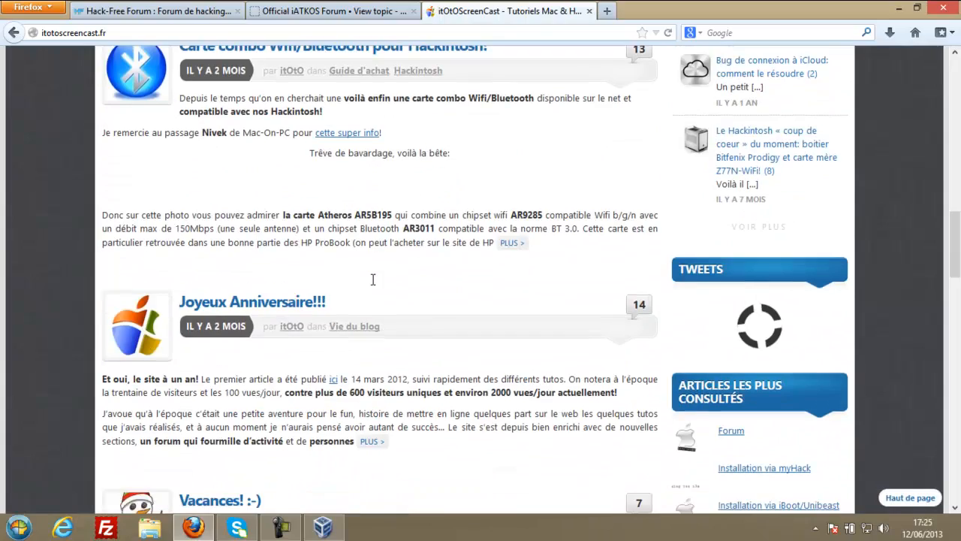
scroll(374, 286, up, 1)
scroll(374, 285, up, 15)
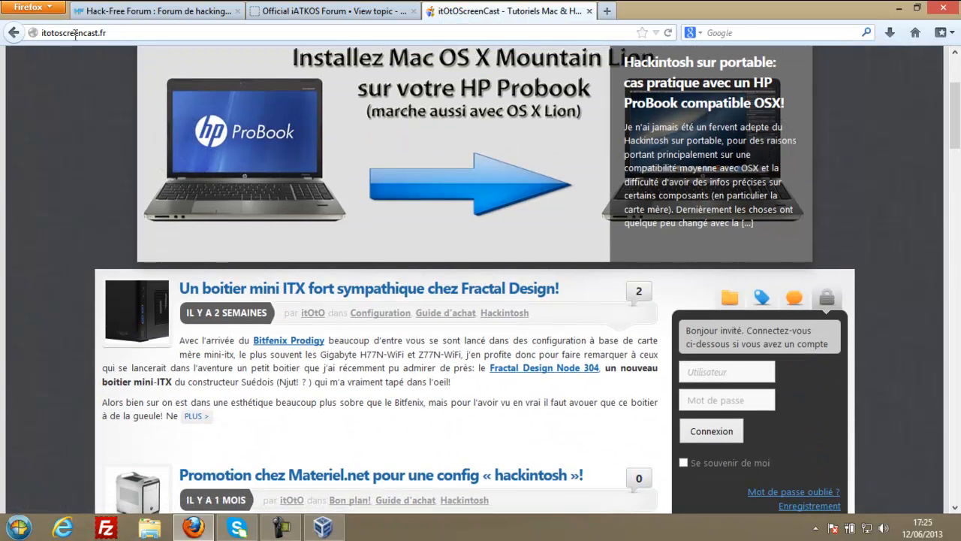
click(120, 33)
scroll(416, 146, up, 2)
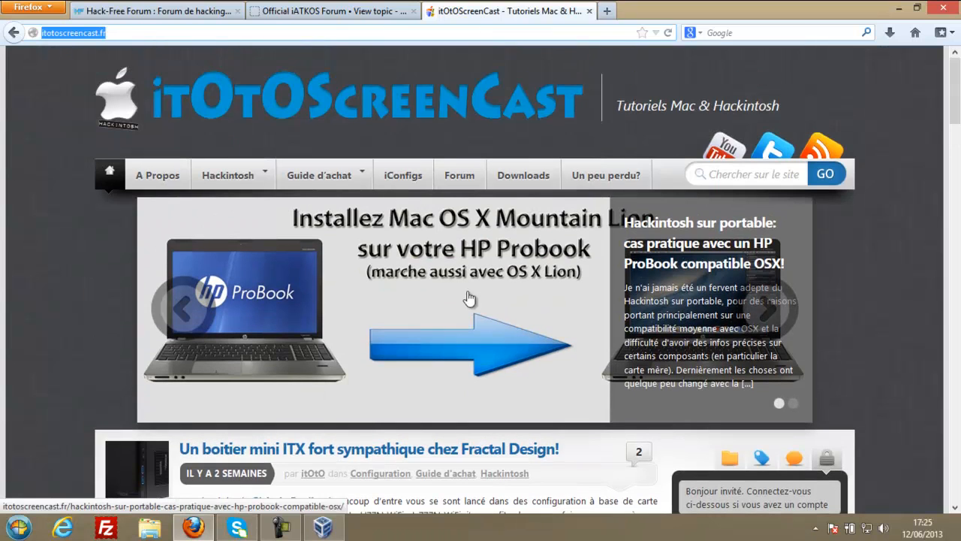
Read the HP ProBook hackintosh article, then close its tab.
click(488, 344)
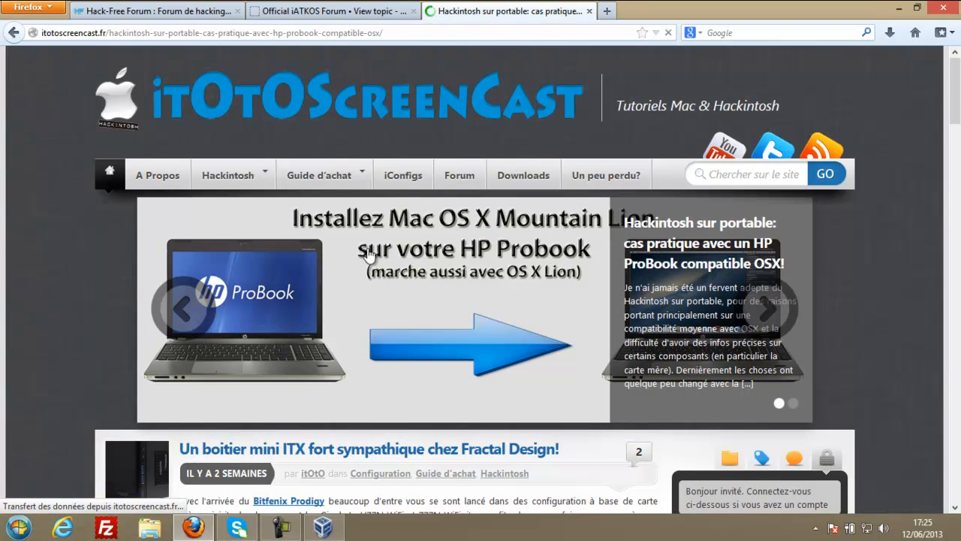
scroll(484, 308, down, 1)
scroll(485, 308, down, 6)
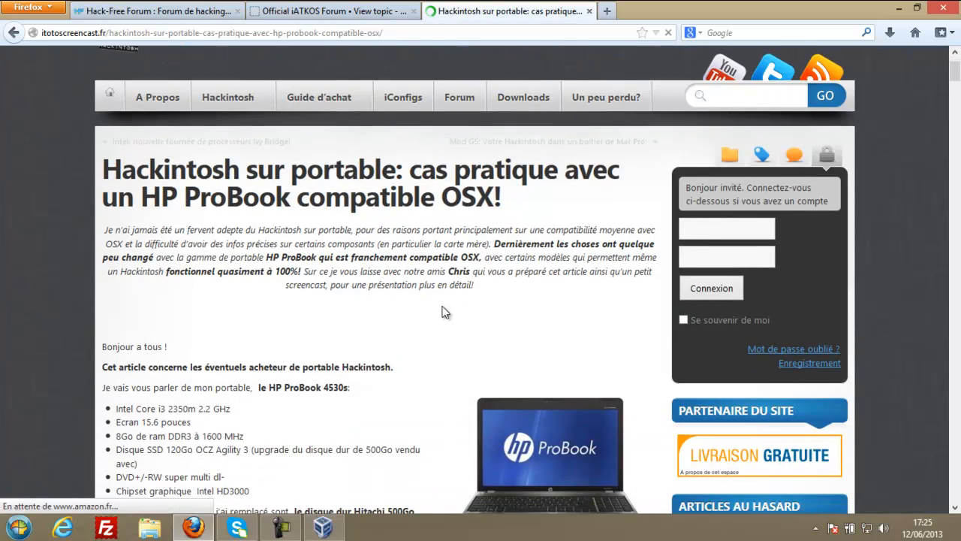
scroll(383, 270, up, 3)
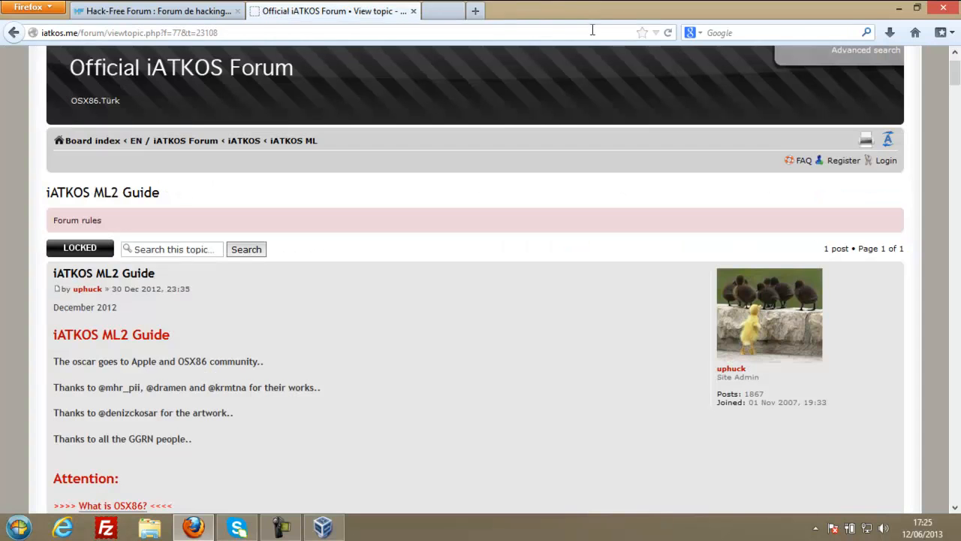
click(588, 10)
click(362, 32)
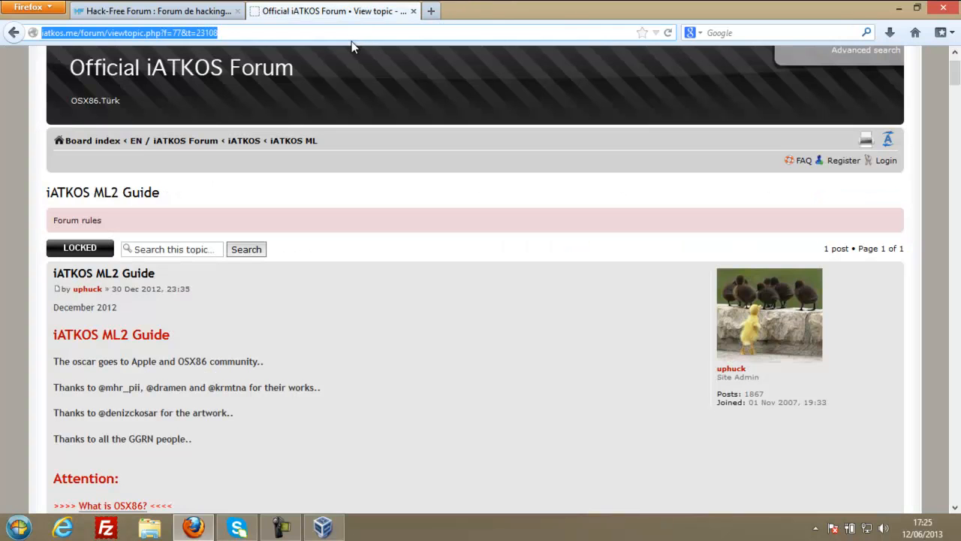
Load Google and search for 'virtualbox telecharger'.
text(google.fr)
key(Return)
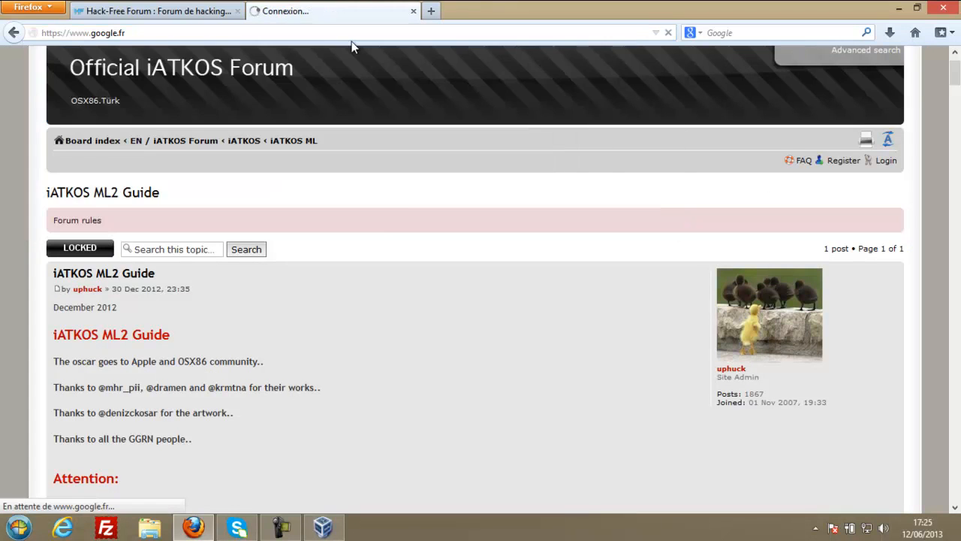
text(virutl)
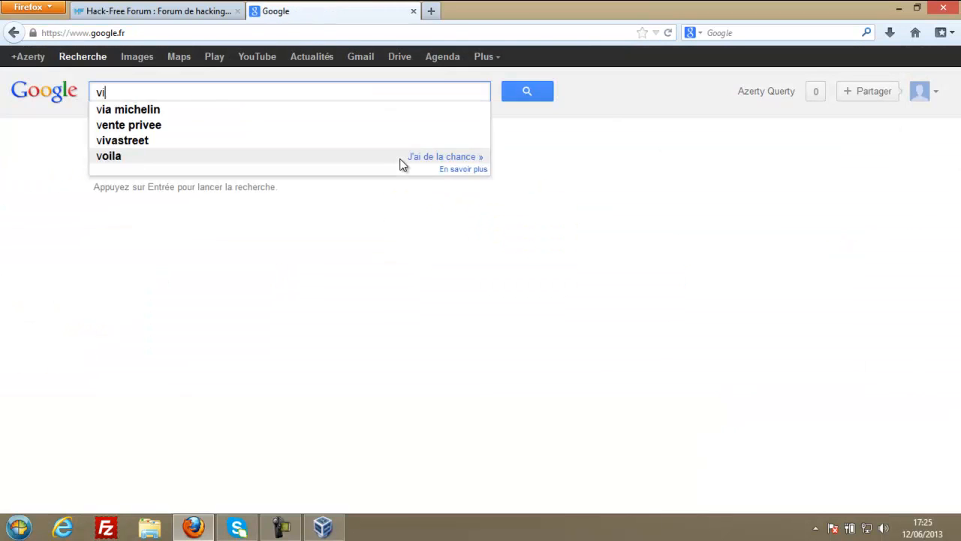
key(BackSpace)
key(BackSpace)
key(BackSpace)
text(tual)
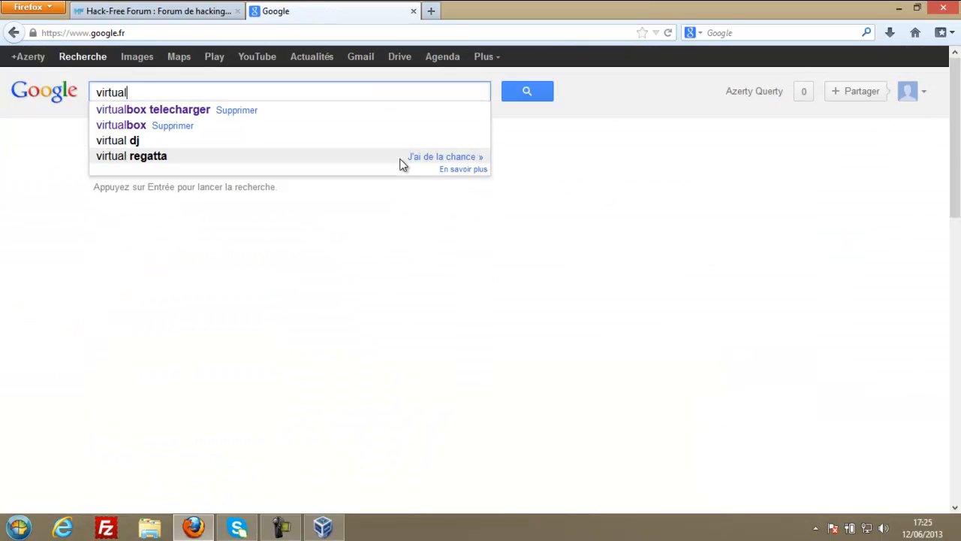
click(137, 110)
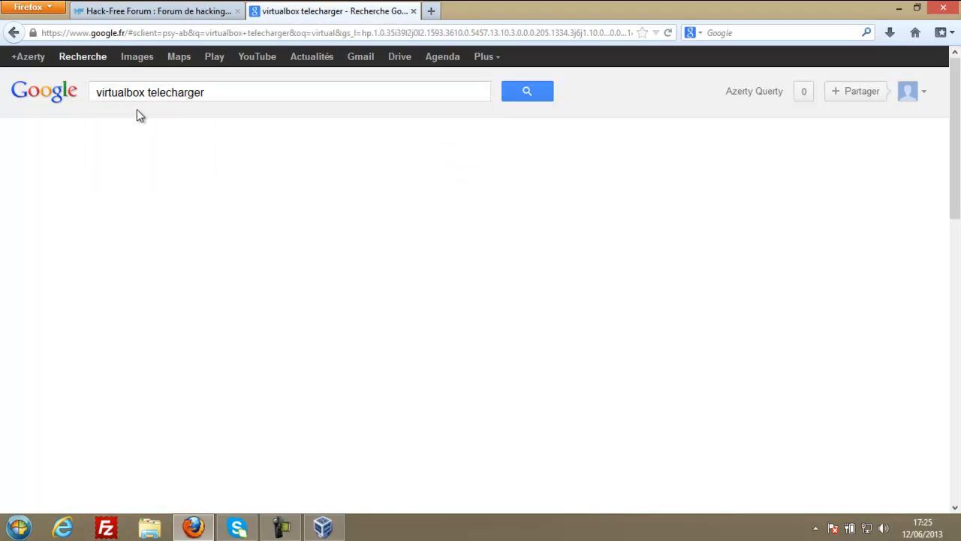
Open the CommentCaMarche VirtualBox download page, then close its tab.
scroll(210, 384, down, 3)
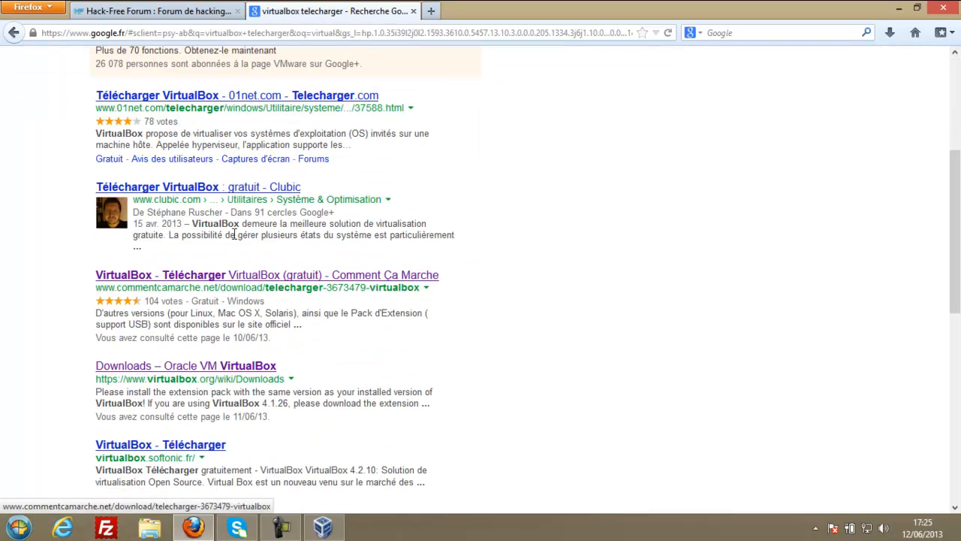
click(244, 277)
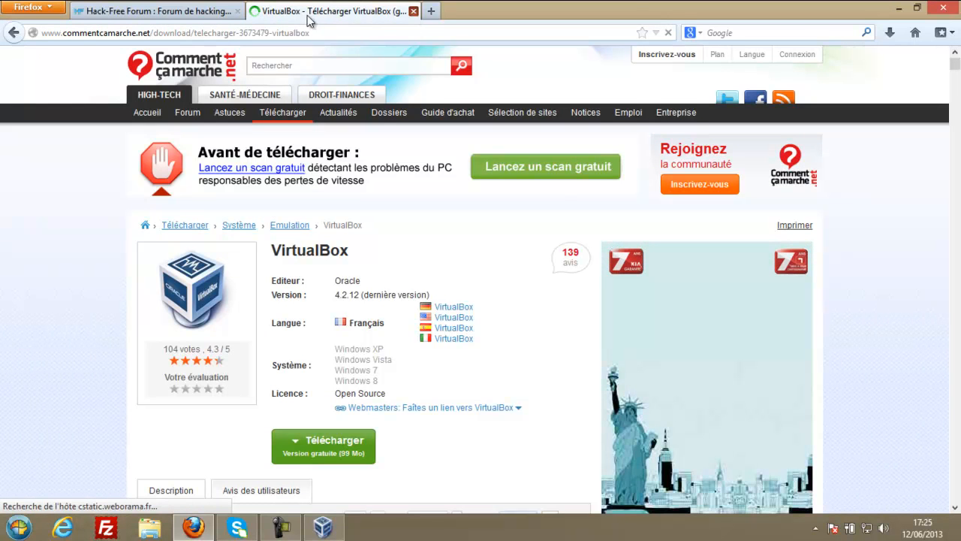
click(414, 12)
scroll(275, 240, down, 15)
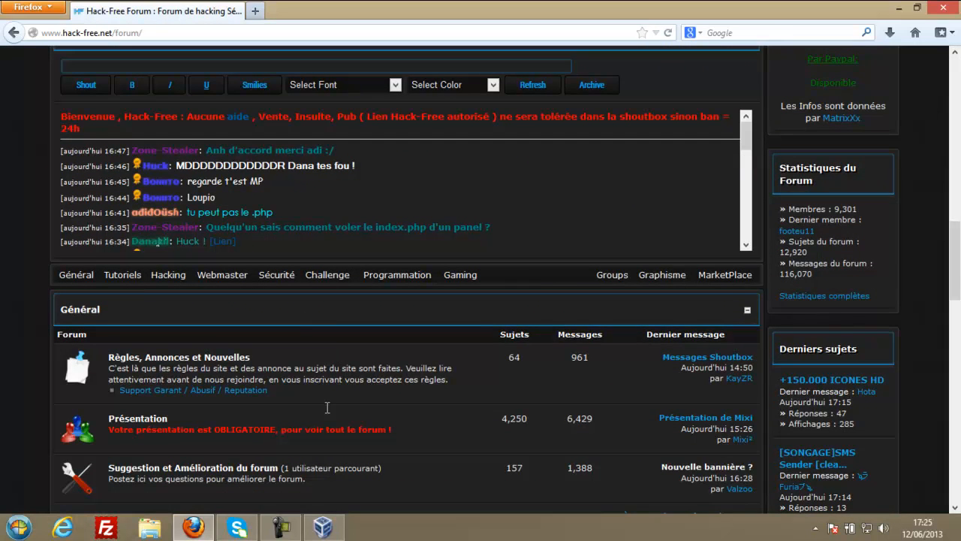
Switch to the VirtualBox Manager, dismiss the HacKinTosh context menu, and maximize the window.
key(alt+Tab)
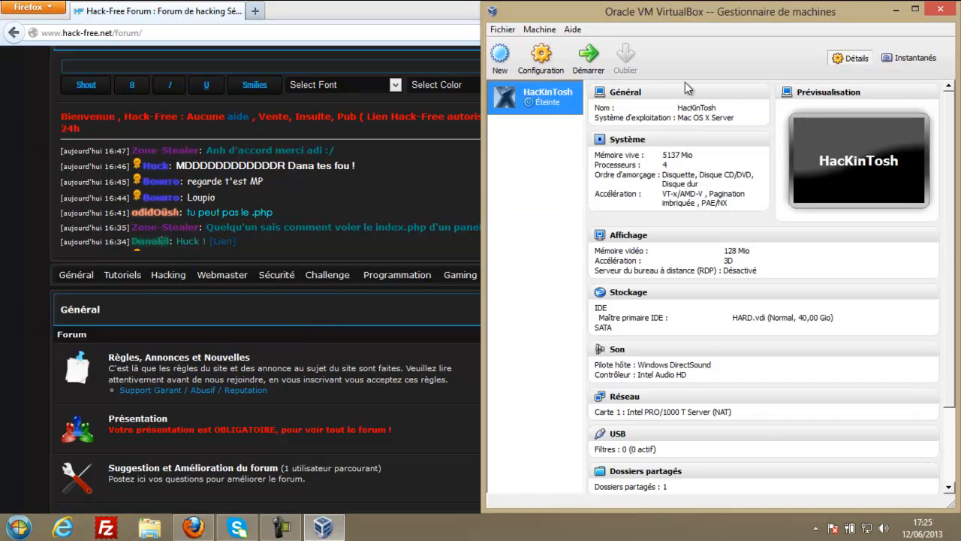
right_click(525, 95)
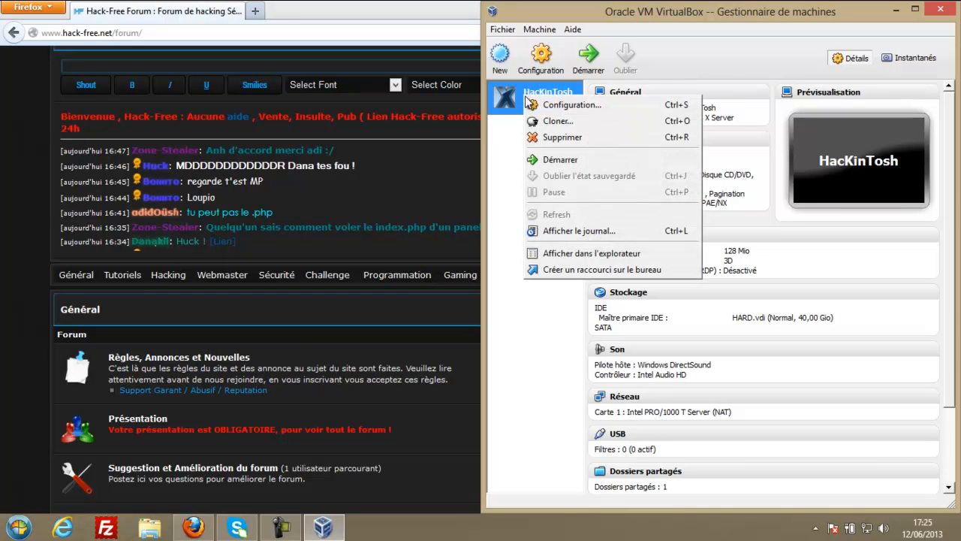
click(510, 106)
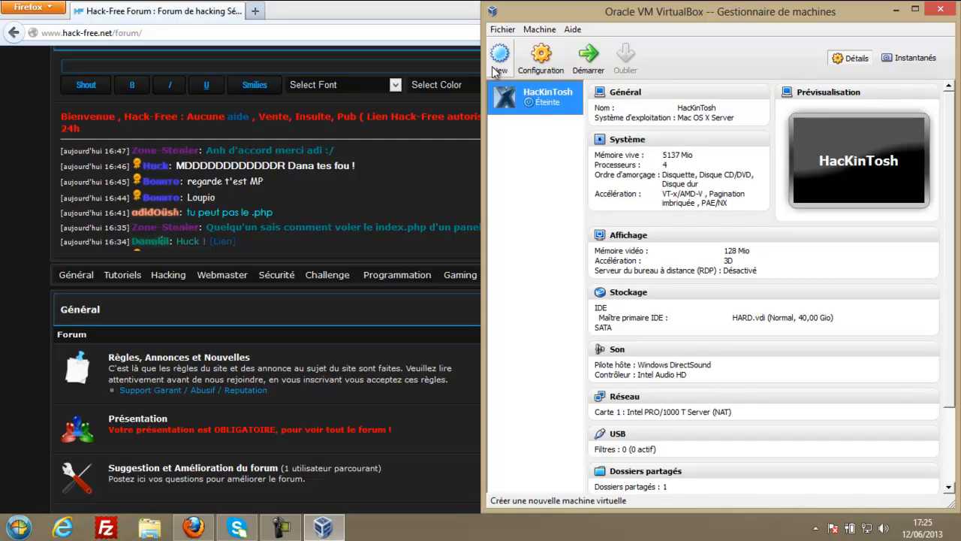
click(920, 8)
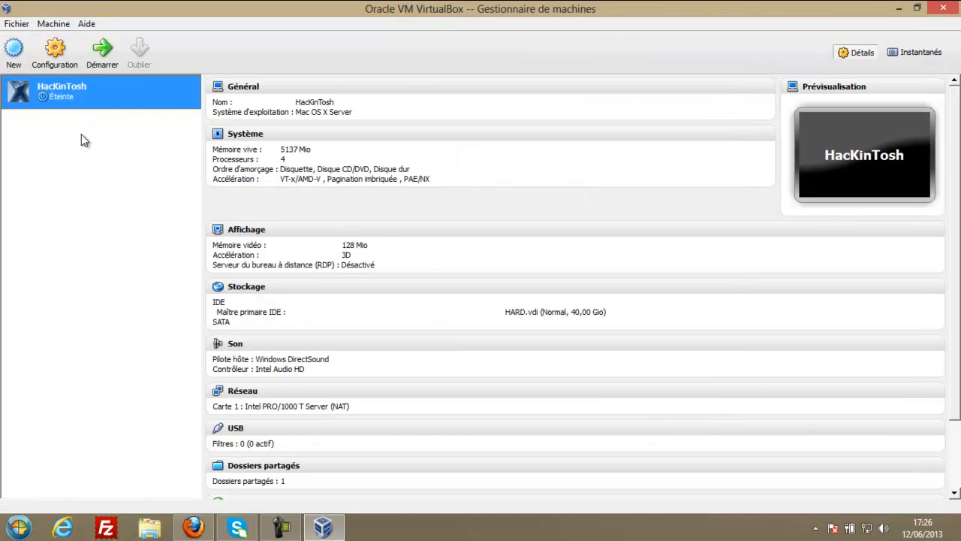
Start a new VM named Hackintosh with type Mac OS X, version Mac OS X Server (64 bit).
click(14, 53)
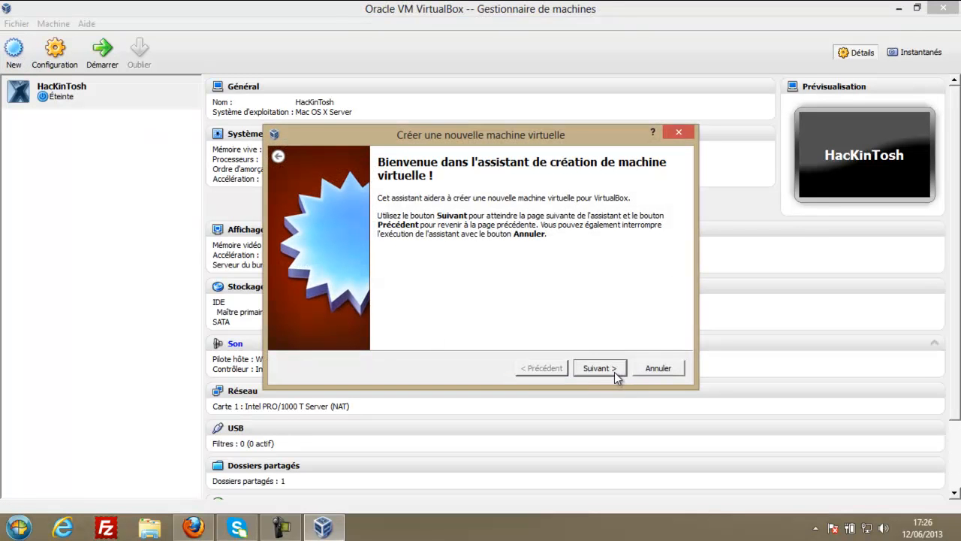
drag(392, 135, 354, 127)
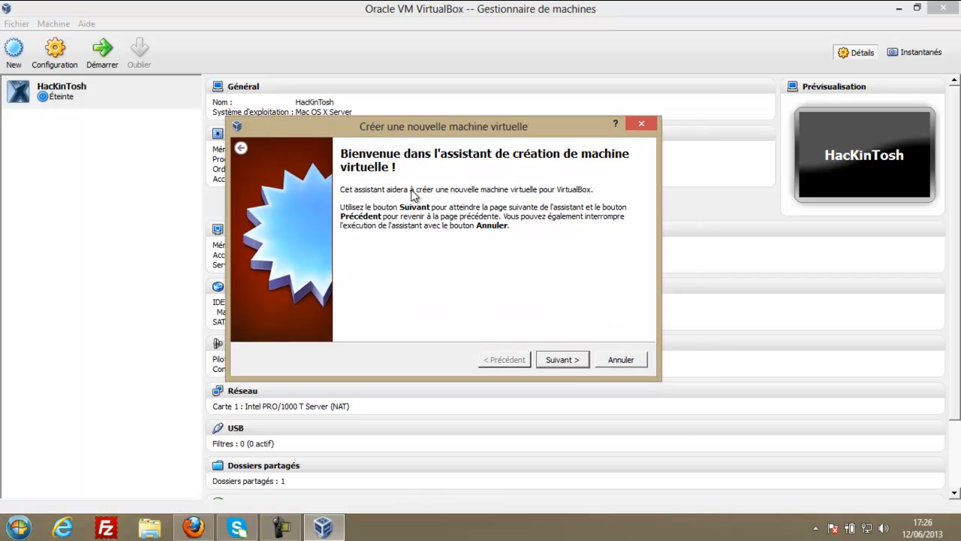
click(561, 361)
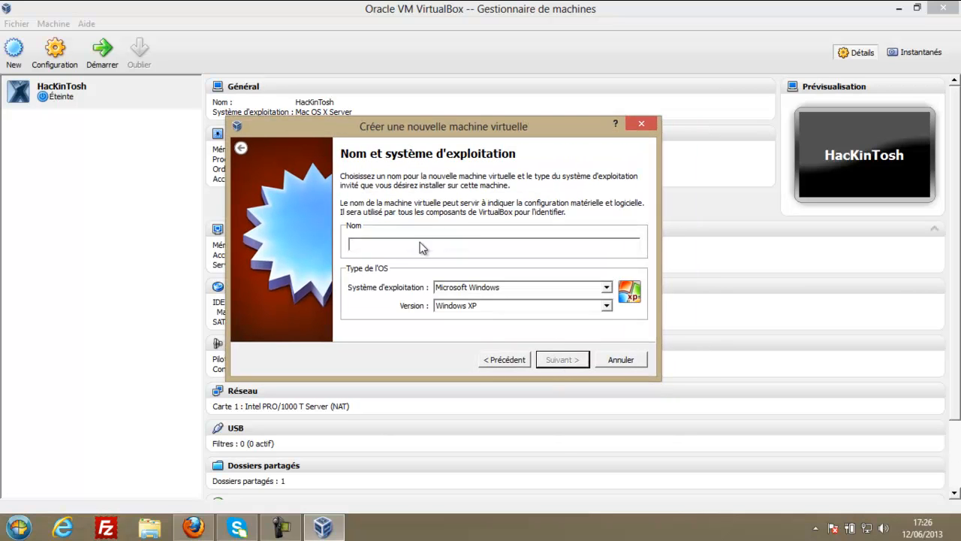
text(Hackintosh)
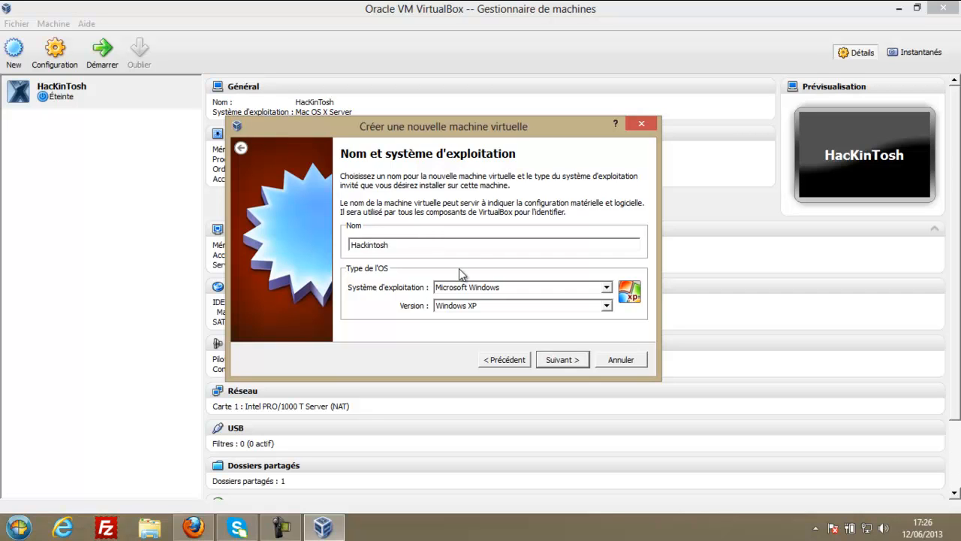
click(461, 287)
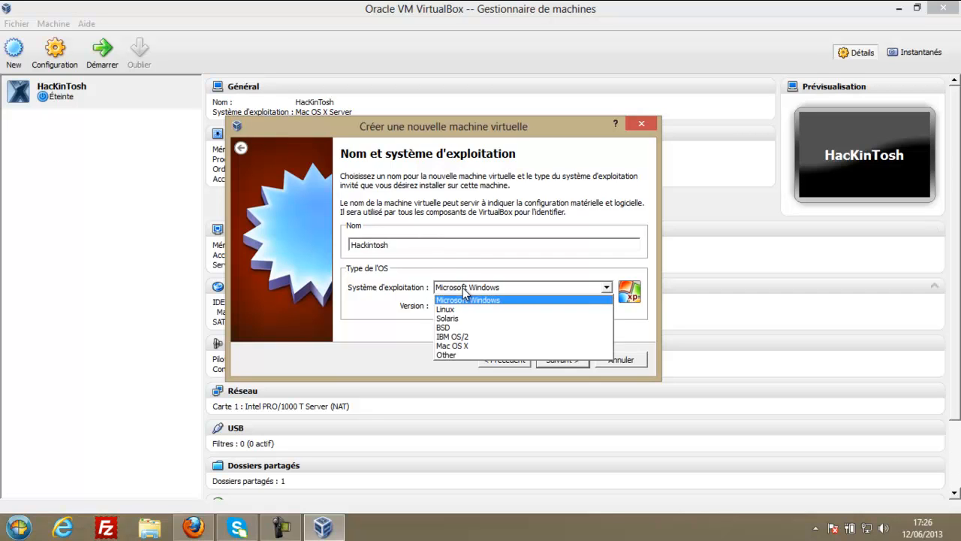
click(469, 346)
click(449, 305)
click(493, 318)
click(492, 305)
click(492, 328)
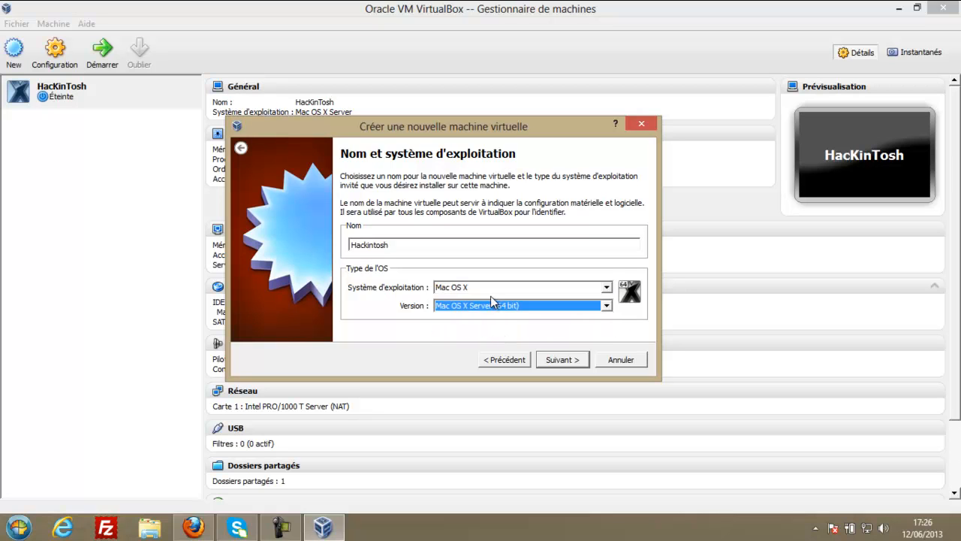
click(549, 365)
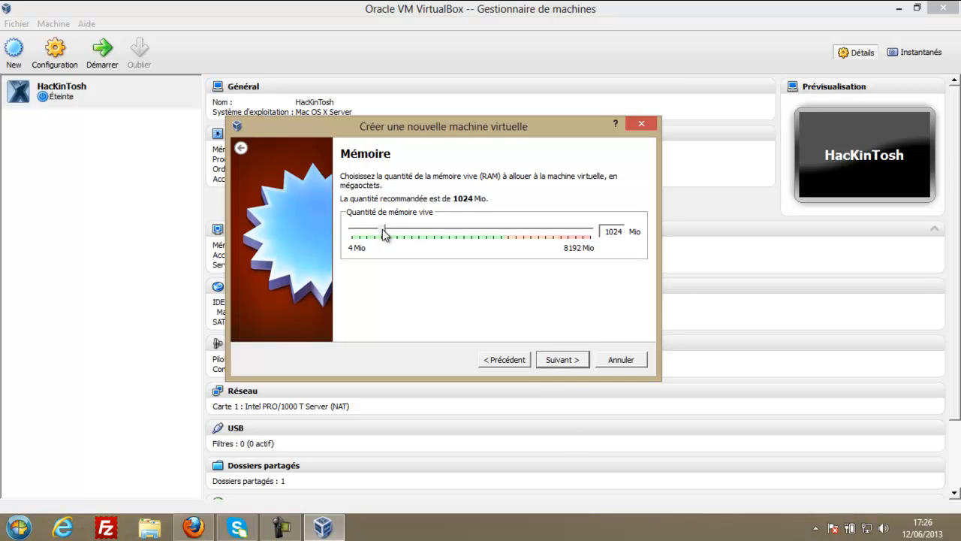
Give the VM 4000 Mio of memory and choose to create a new VDI virtual disk.
drag(405, 228, 473, 234)
key(Tab)
text(4000)
click(553, 361)
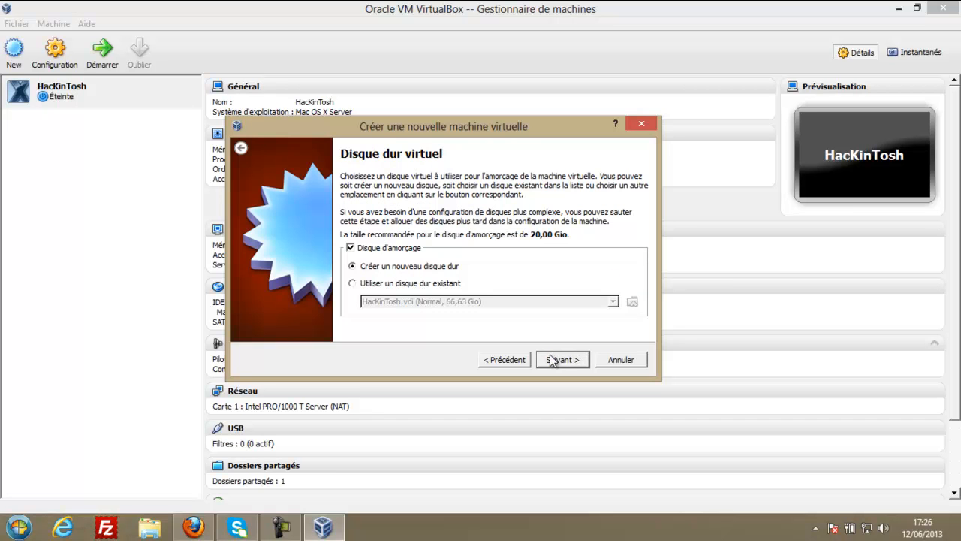
click(552, 361)
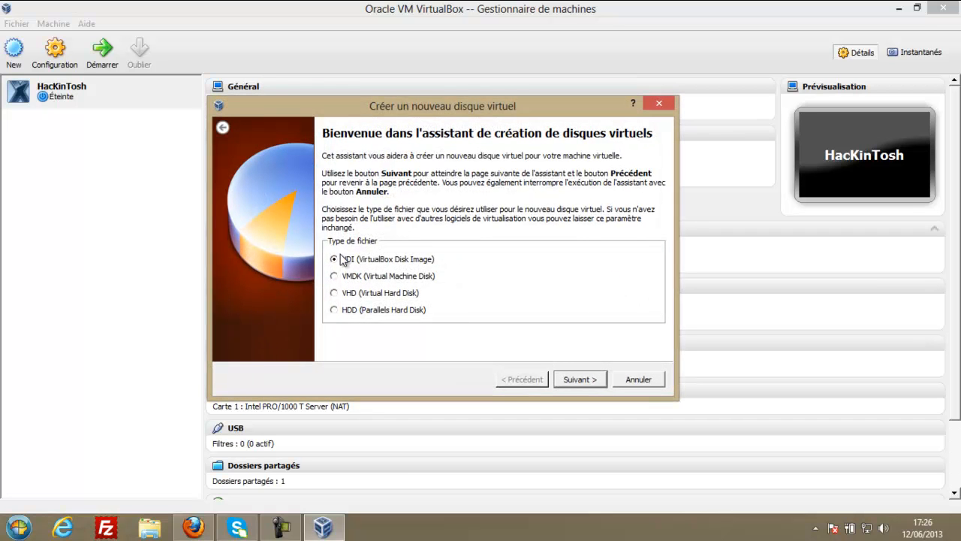
Create the dynamically allocated 20,00 Gio VDI disk HackMac.vdi, dismissing the already-exists notice.
click(576, 379)
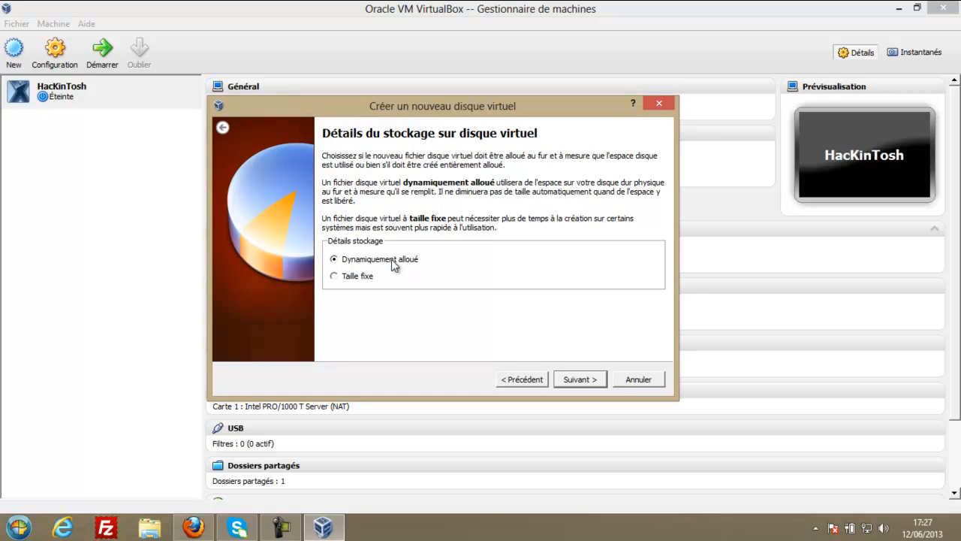
click(568, 381)
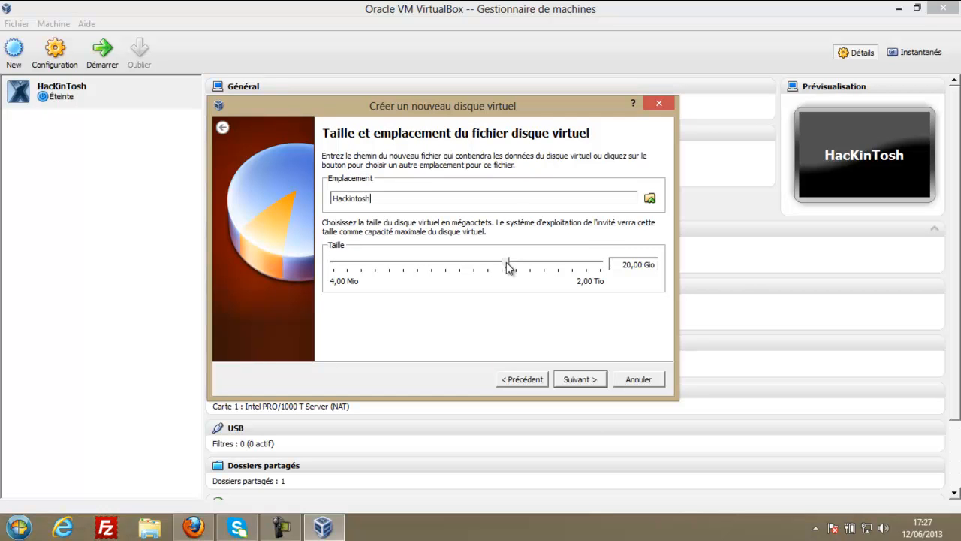
click(574, 380)
click(442, 301)
click(581, 376)
click(580, 375)
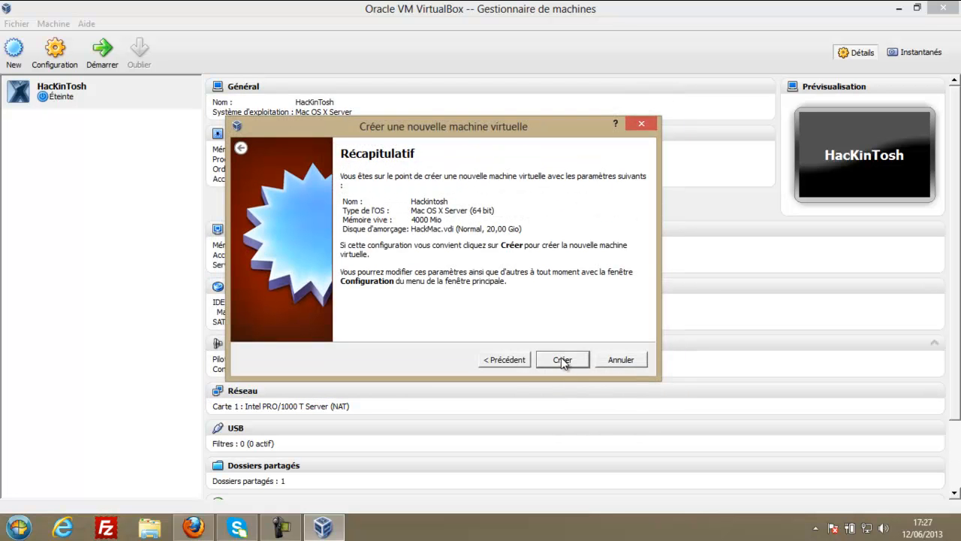
Attempt to create the machine, close the already-exists error, and go back to the name page.
click(562, 359)
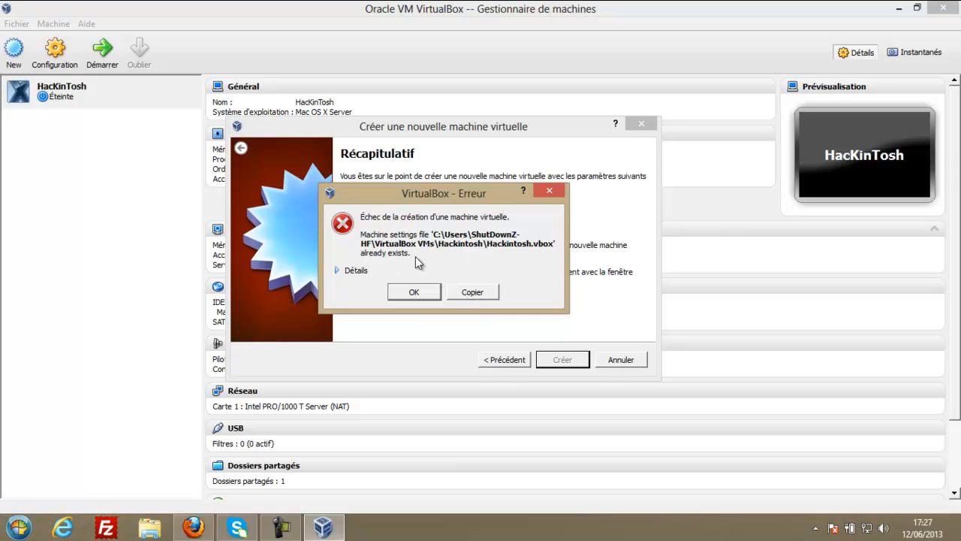
click(355, 271)
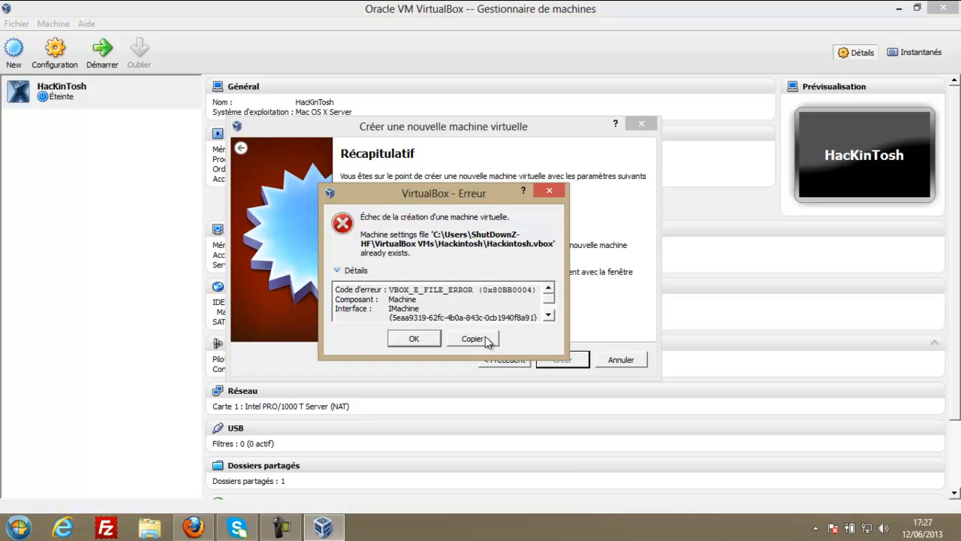
click(403, 342)
click(504, 360)
click(503, 360)
click(504, 360)
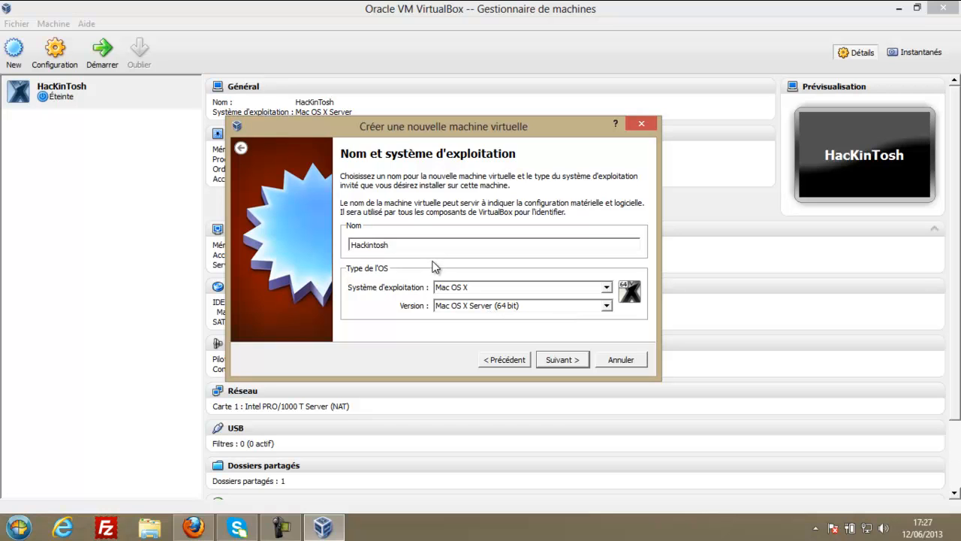
Rename the machine HackintoshMac and retry, dismissing the folder-creation and critical errors.
click(558, 364)
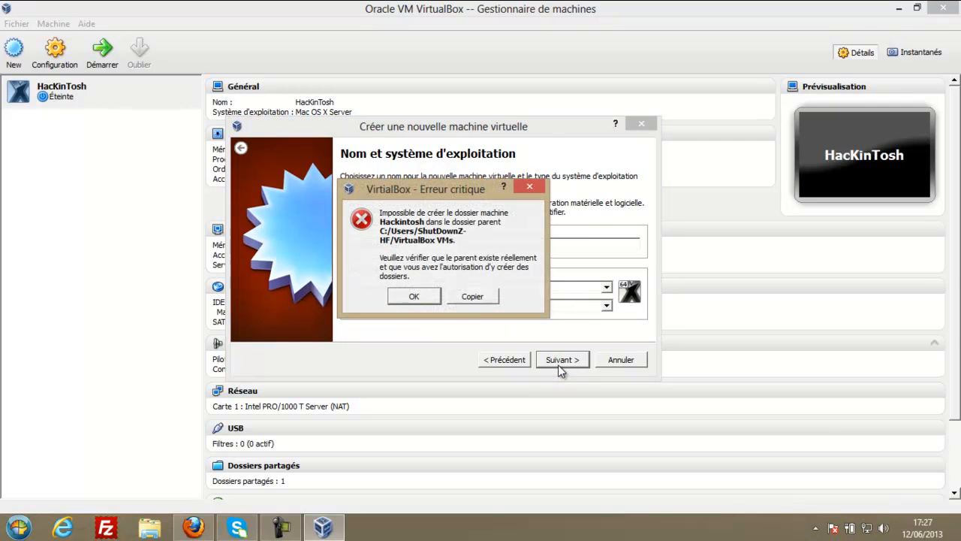
click(425, 301)
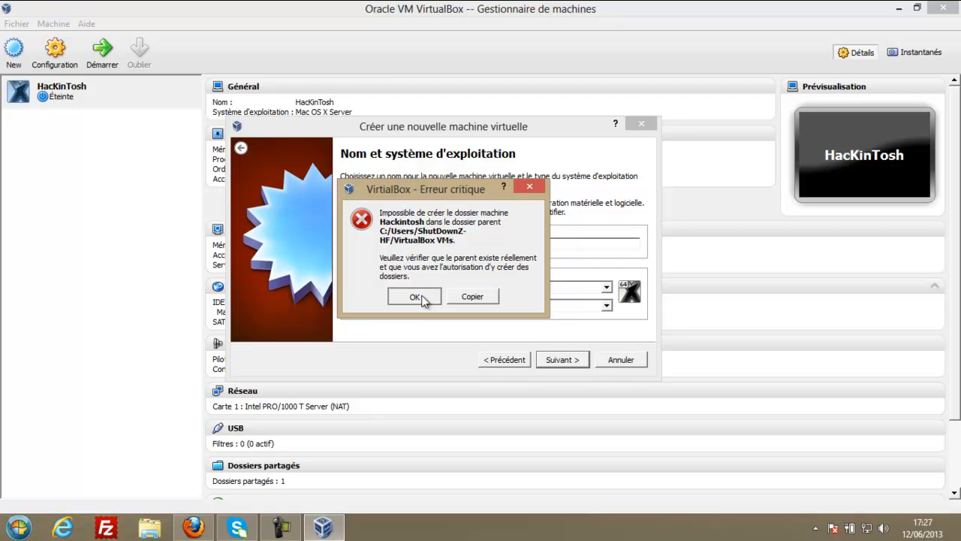
click(564, 360)
click(411, 295)
click(500, 362)
click(564, 361)
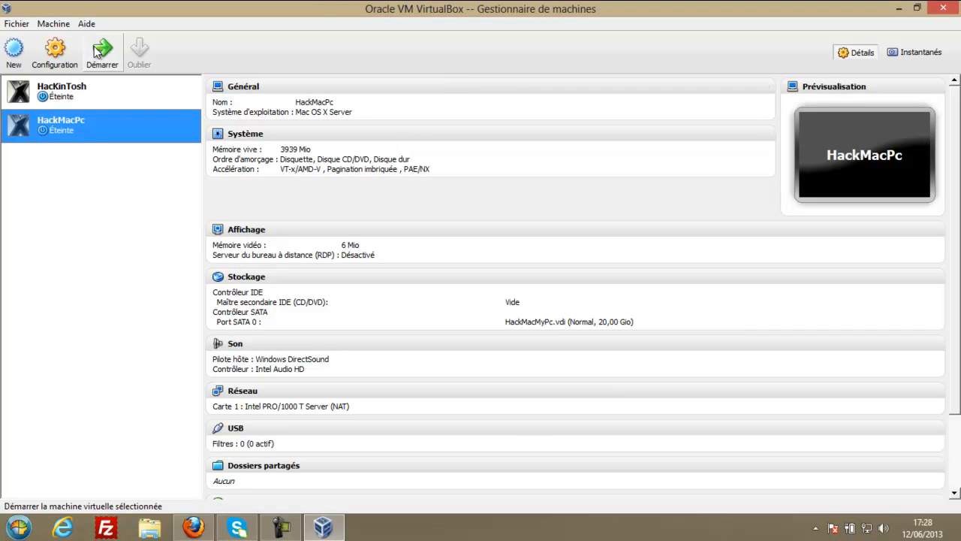
Open the settings window of the HackMacPc machine.
click(53, 51)
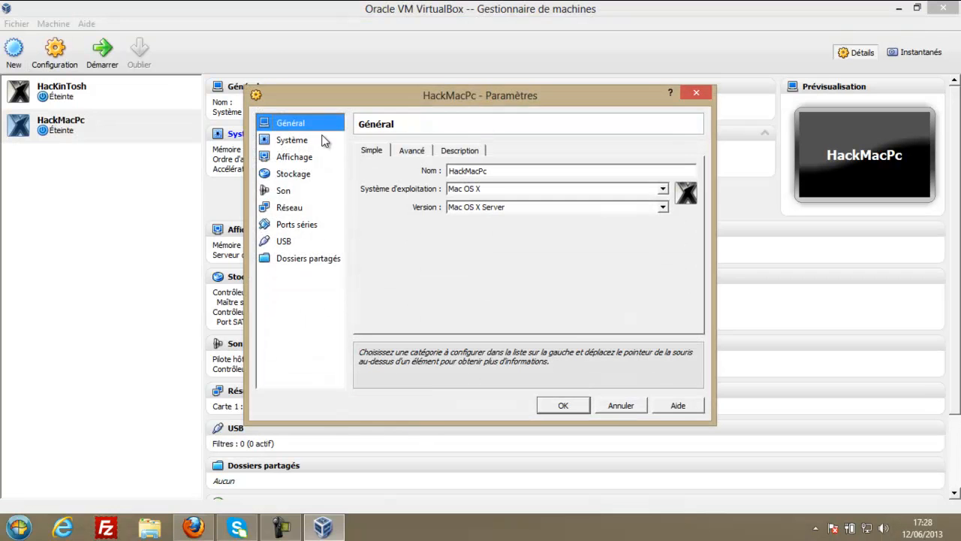
Review the Basic, Advanced and Description tabs of the General settings.
click(408, 150)
click(451, 153)
click(389, 152)
click(412, 153)
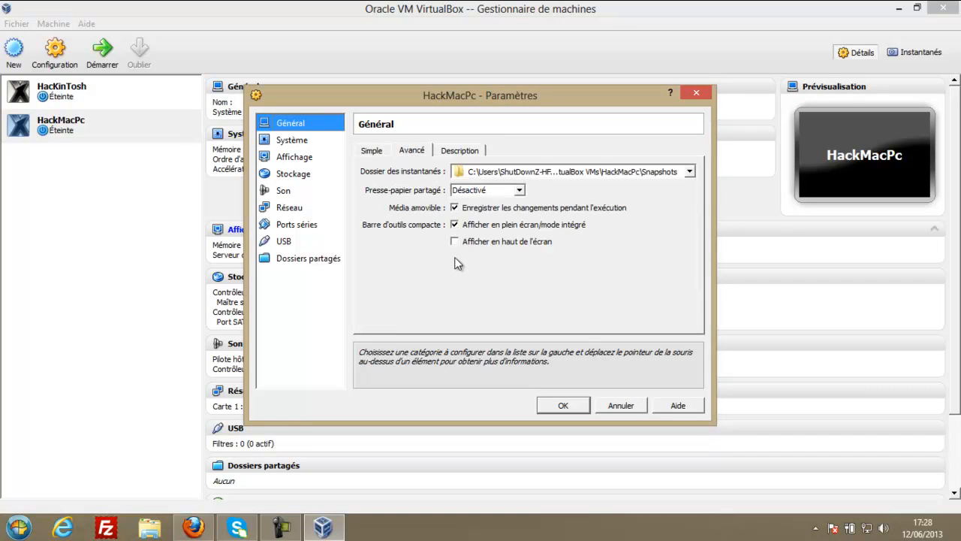
Give the machine 4 processors, then review the Acceleration and Motherboard tabs.
click(292, 142)
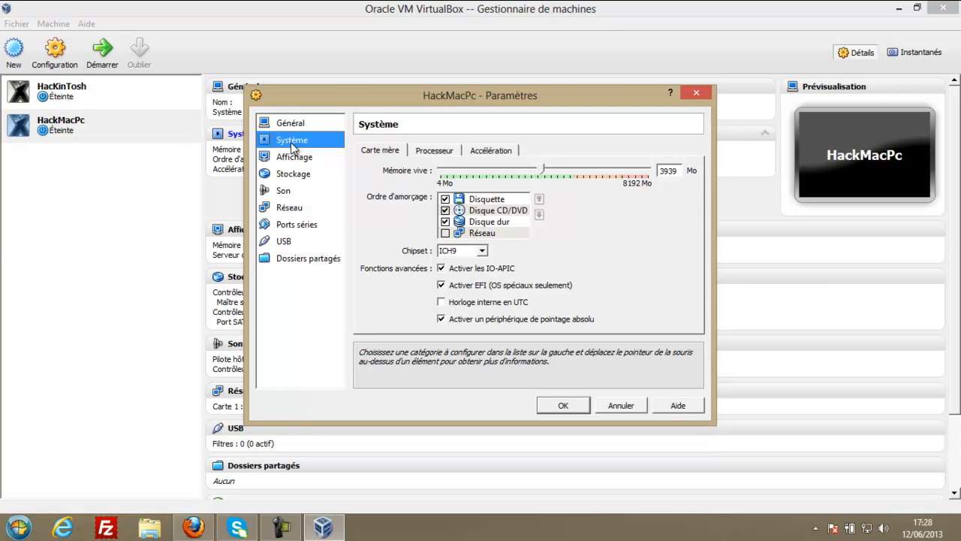
click(440, 151)
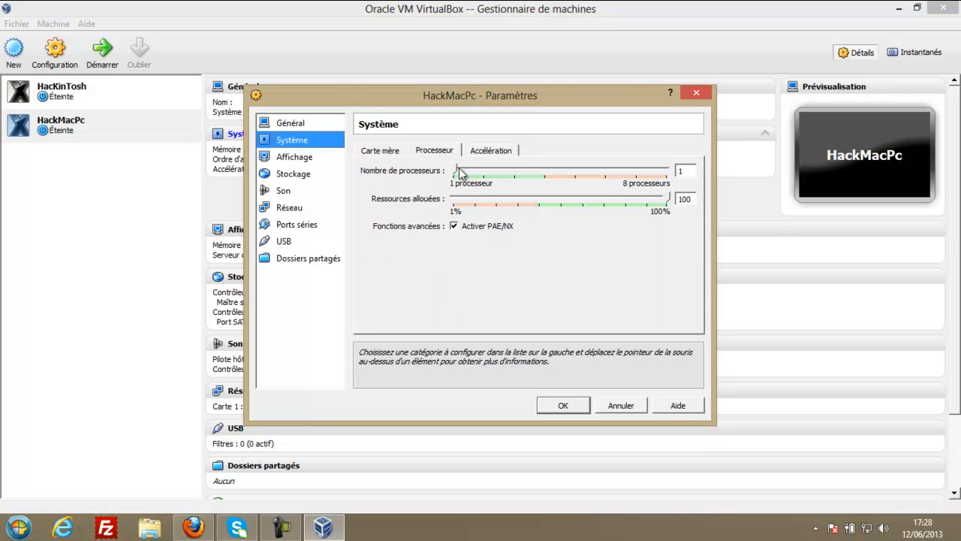
drag(450, 171, 549, 179)
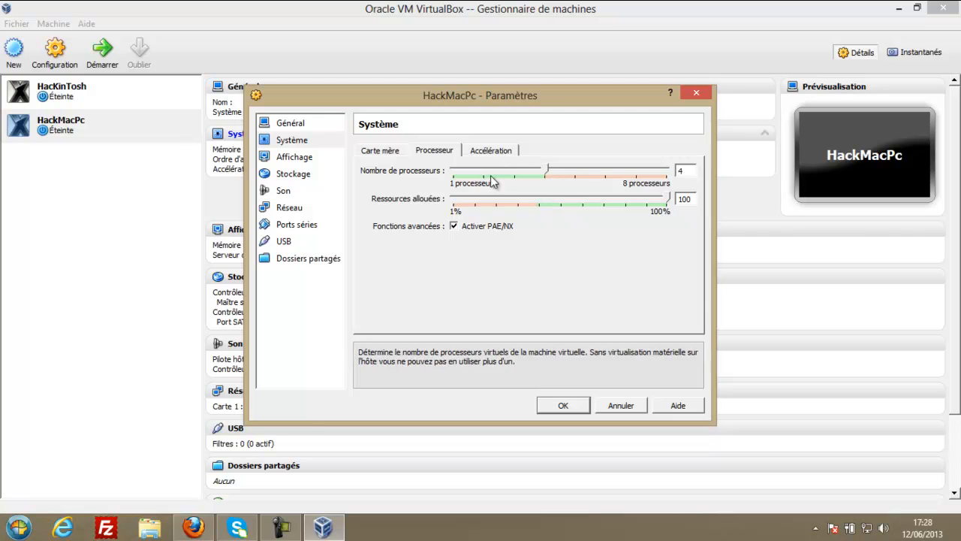
click(491, 150)
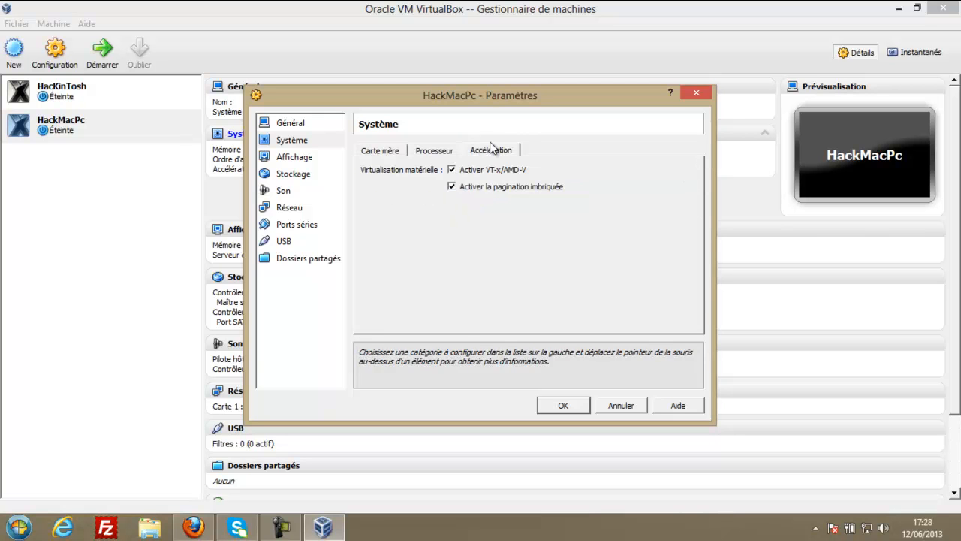
click(433, 152)
click(381, 151)
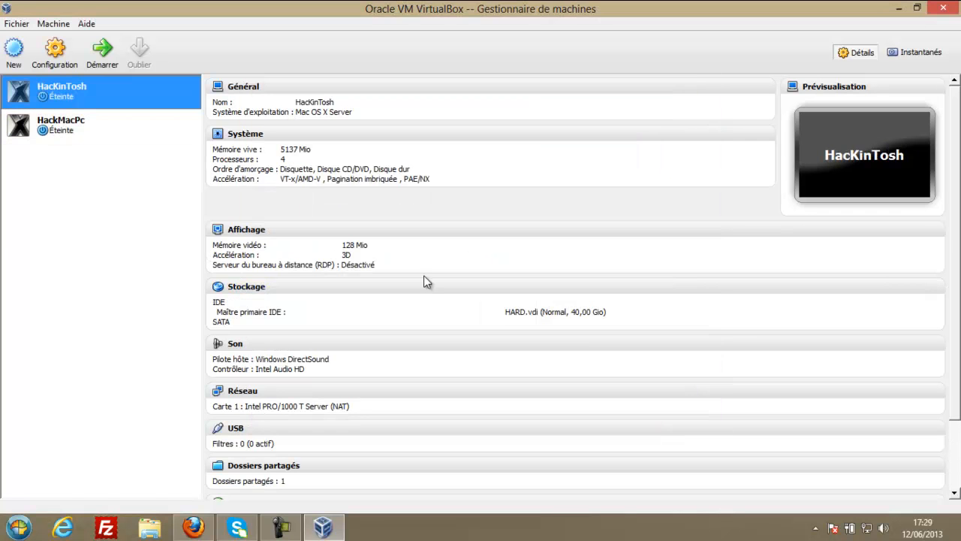
Try starting HackMacPc and dismiss the information notice.
click(140, 130)
click(102, 49)
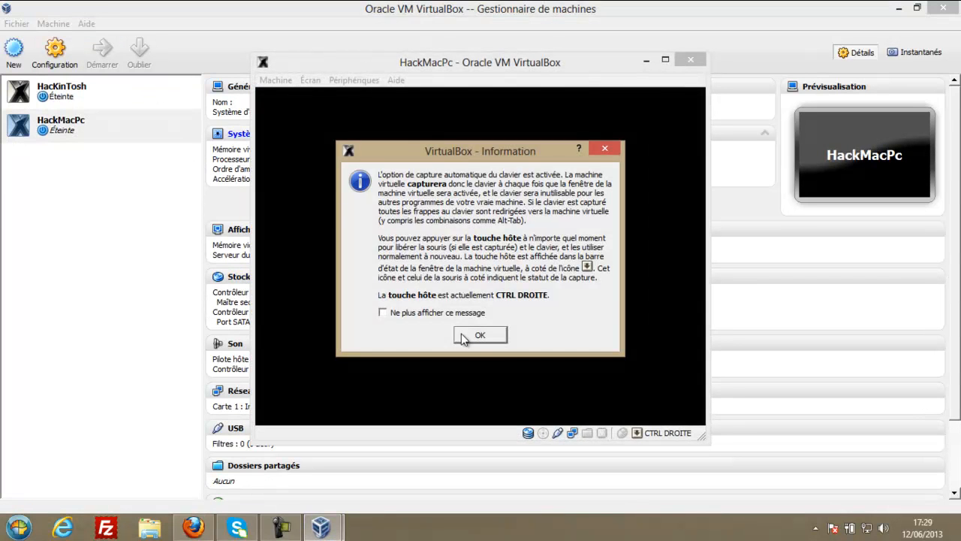
click(476, 335)
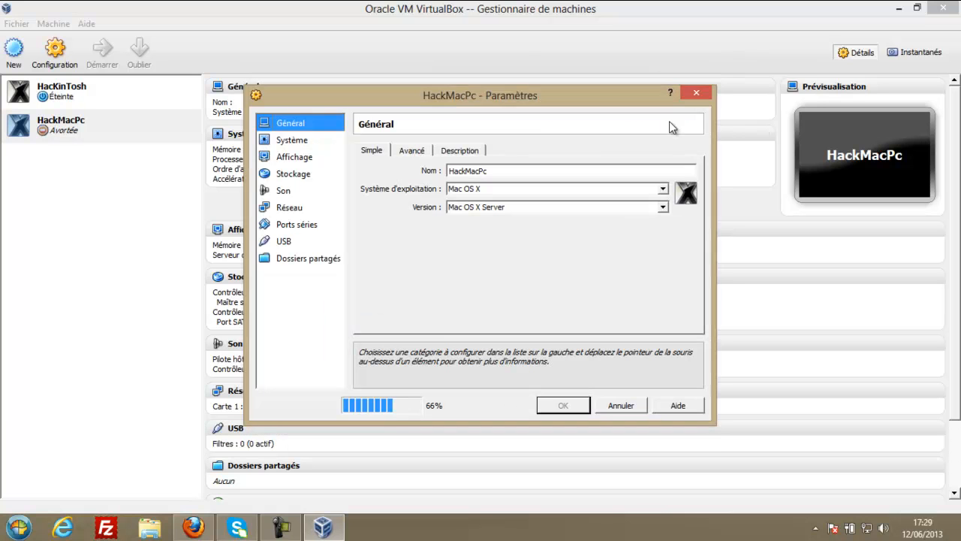
Turn off EFI, keep the clock in UTC, and raise video memory to 128 Mo.
click(291, 141)
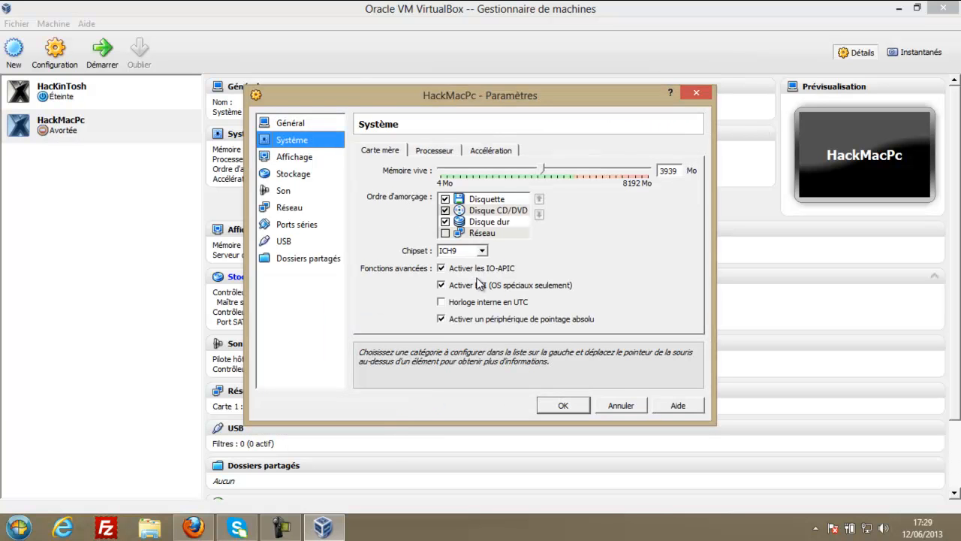
click(441, 286)
click(441, 302)
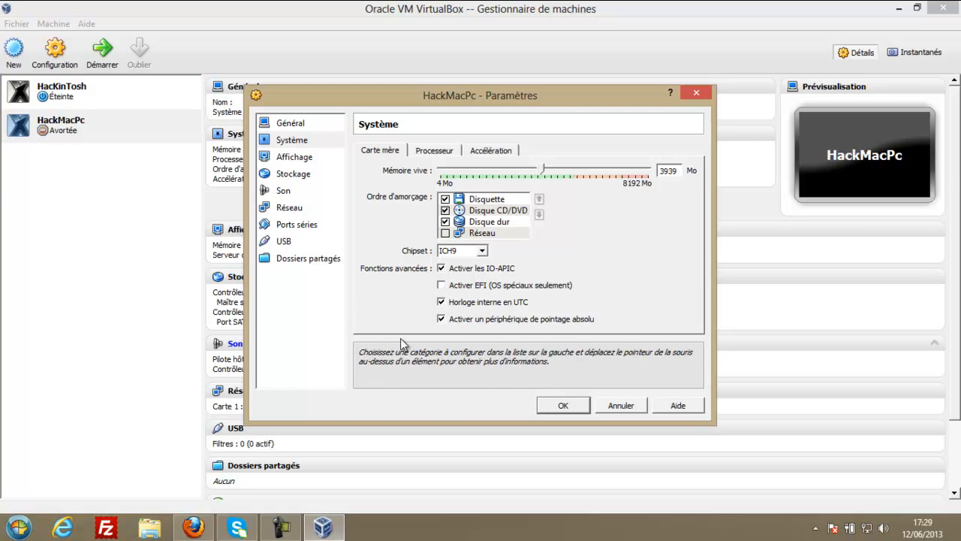
click(281, 158)
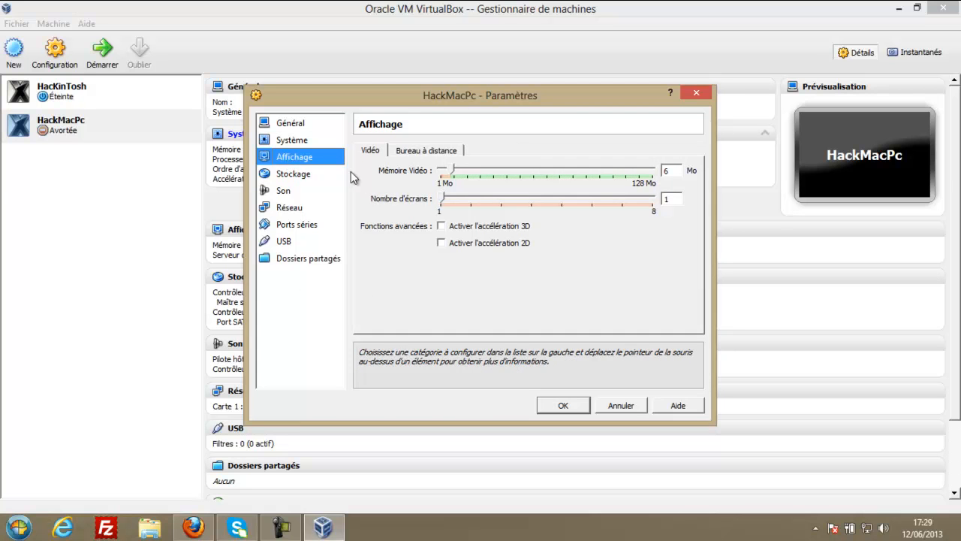
drag(466, 171, 719, 173)
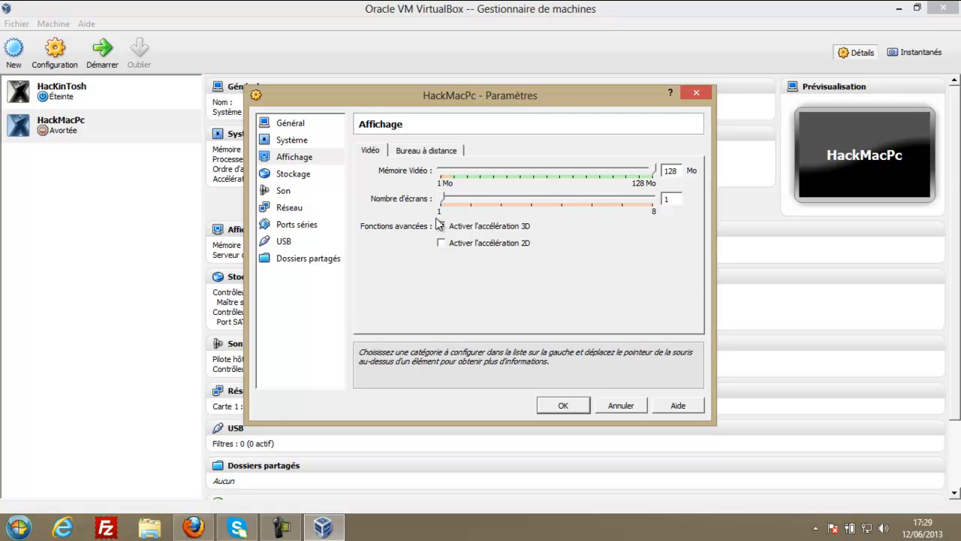
click(414, 149)
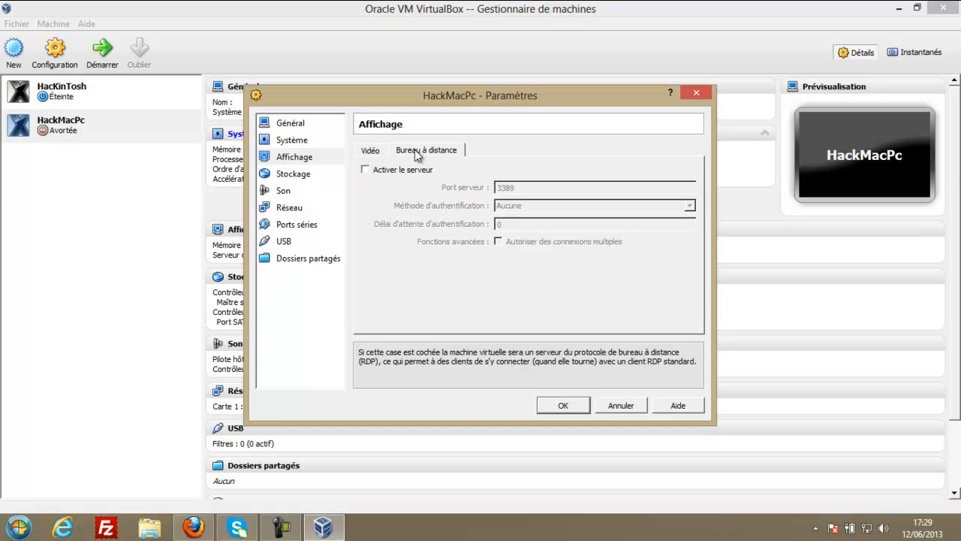
Compare the Storage and Audio pages, then select the empty IDE optical drive.
click(306, 176)
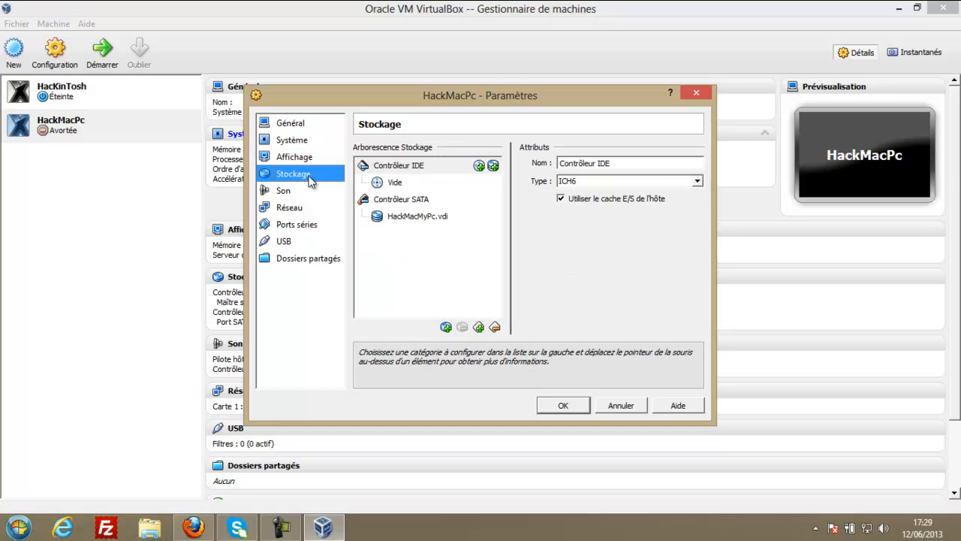
click(291, 193)
click(293, 178)
click(294, 196)
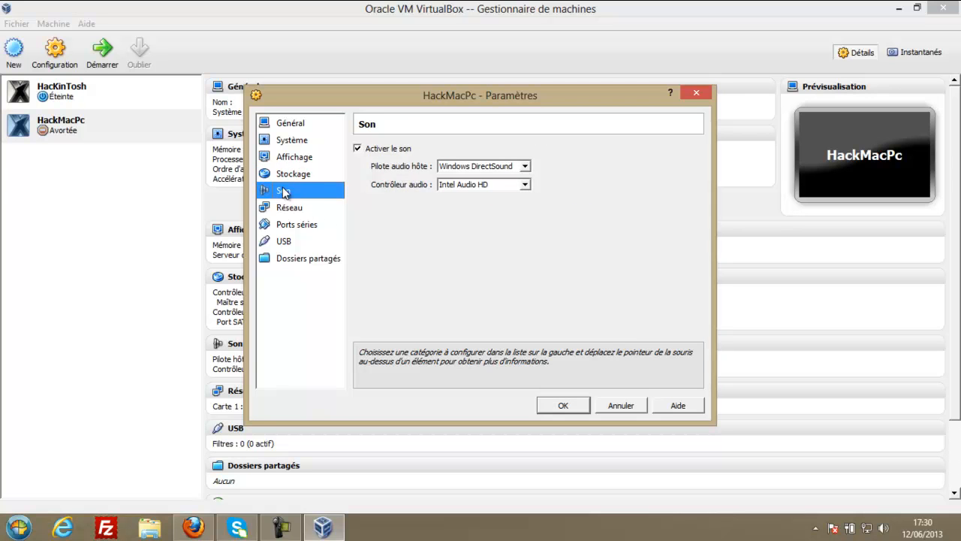
click(285, 175)
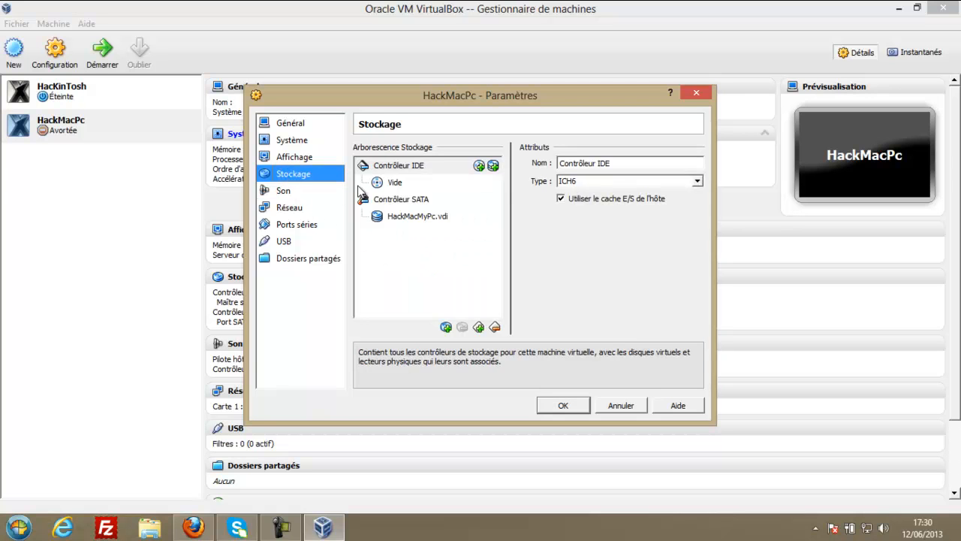
click(395, 183)
Search for iatkos on google.fr in a new Firefox tab.
click(196, 529)
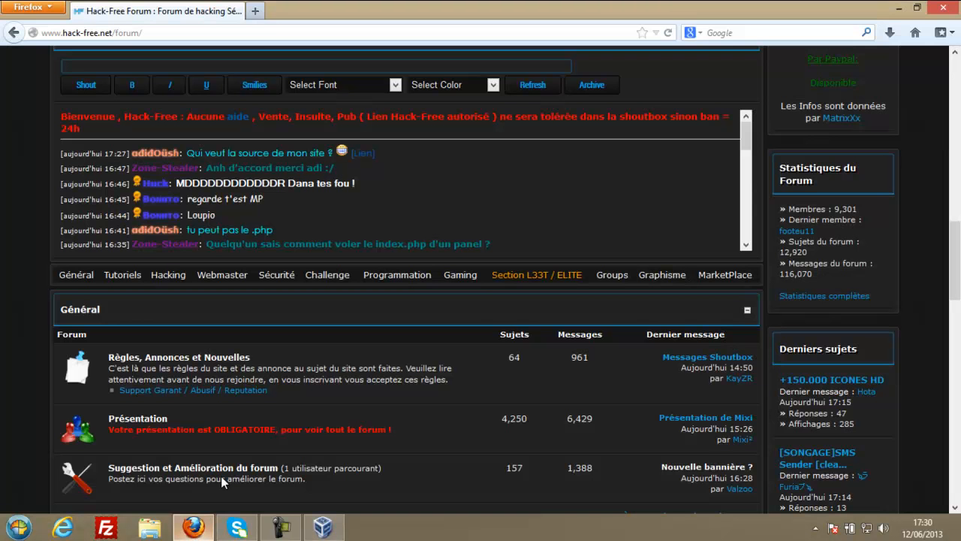
click(258, 12)
text(google.fr/)
key(Return)
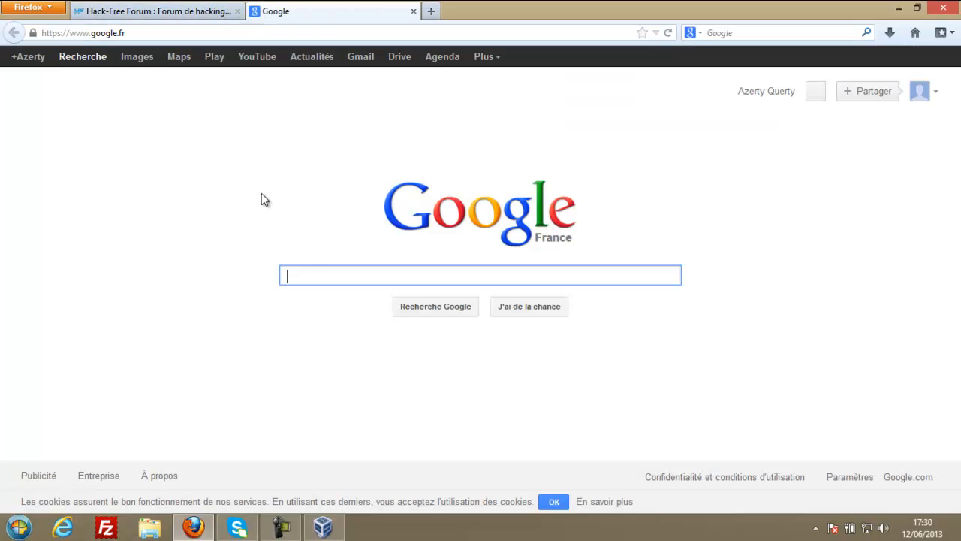
text(iatok)
text(a)
key(BackSpace)
key(BackSpace)
key(BackSpace)
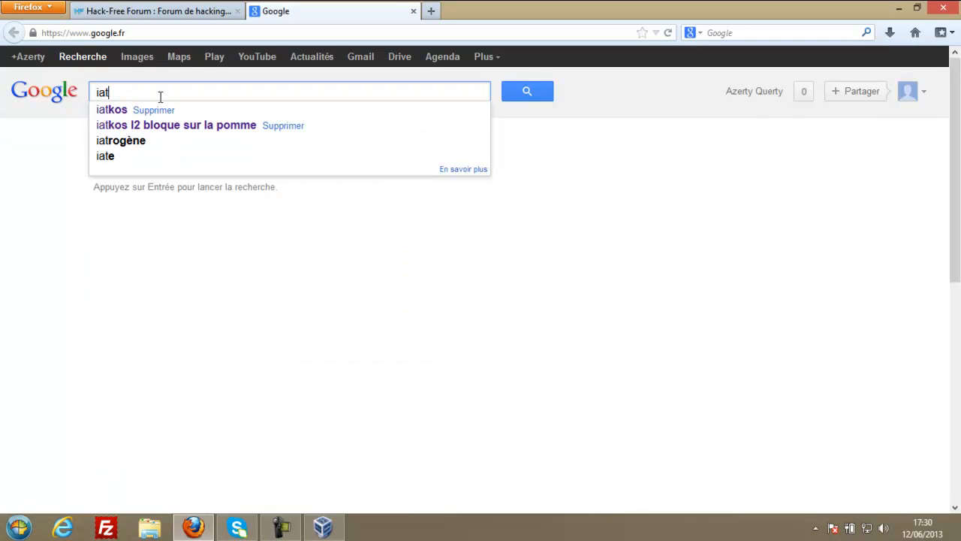
click(113, 111)
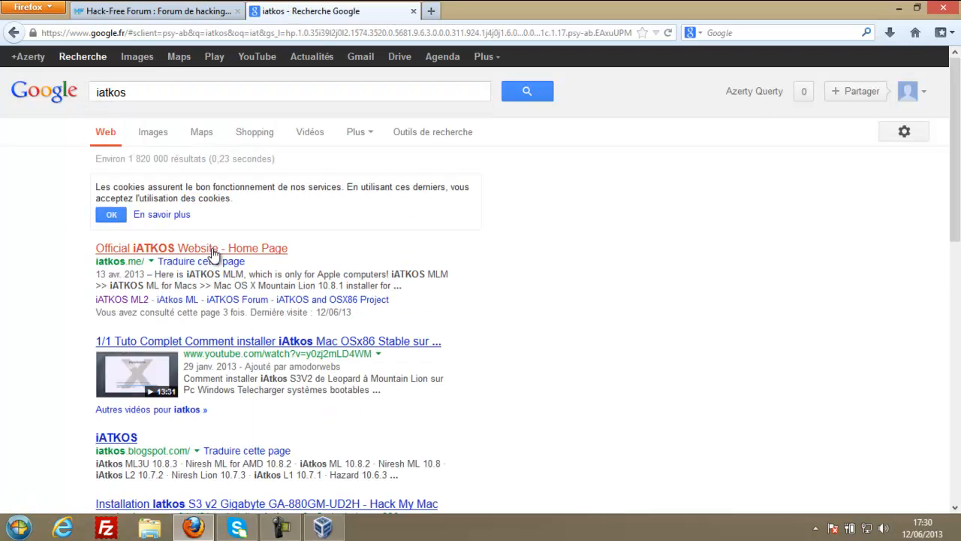
Open the official iATKOS website and read its UEFI-only note.
click(215, 249)
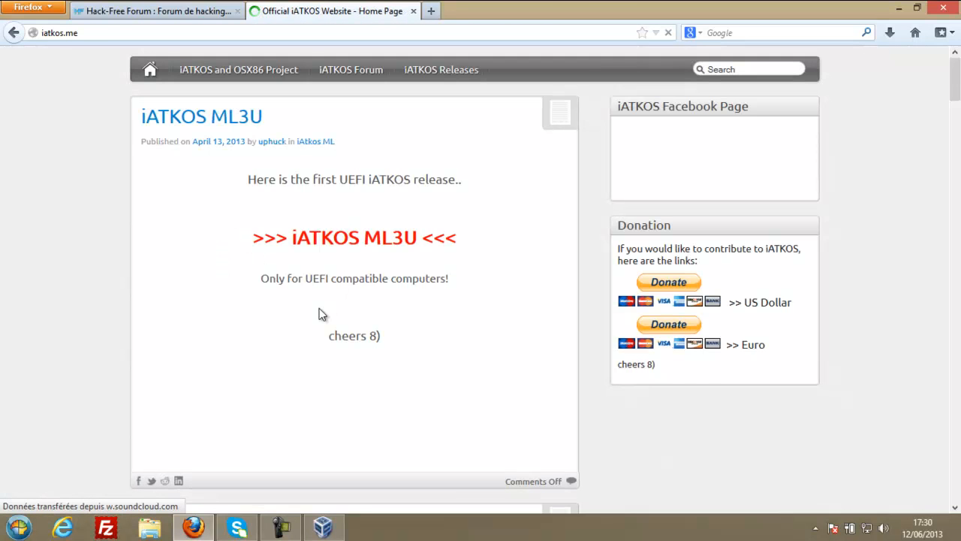
scroll(250, 351, down, 1)
scroll(250, 357, down, 4)
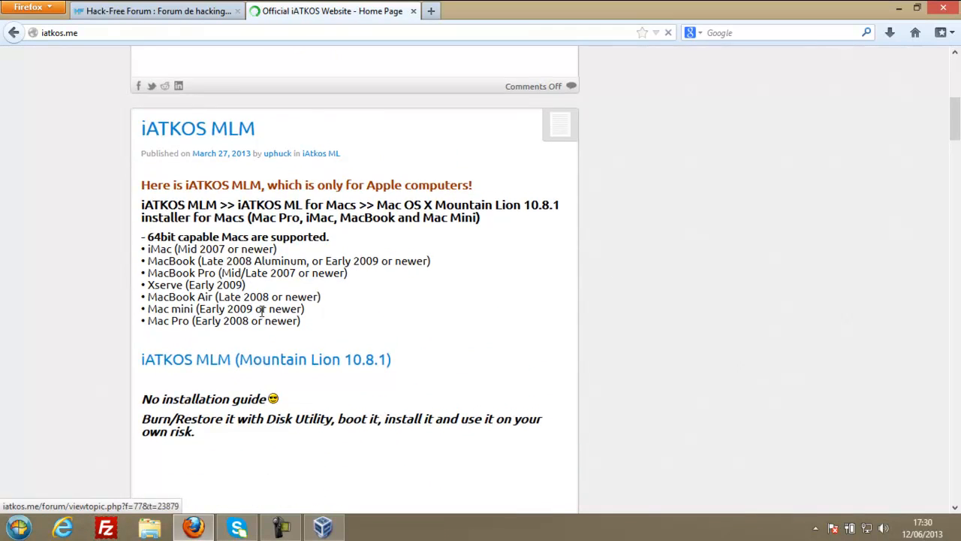
scroll(158, 352, up, 5)
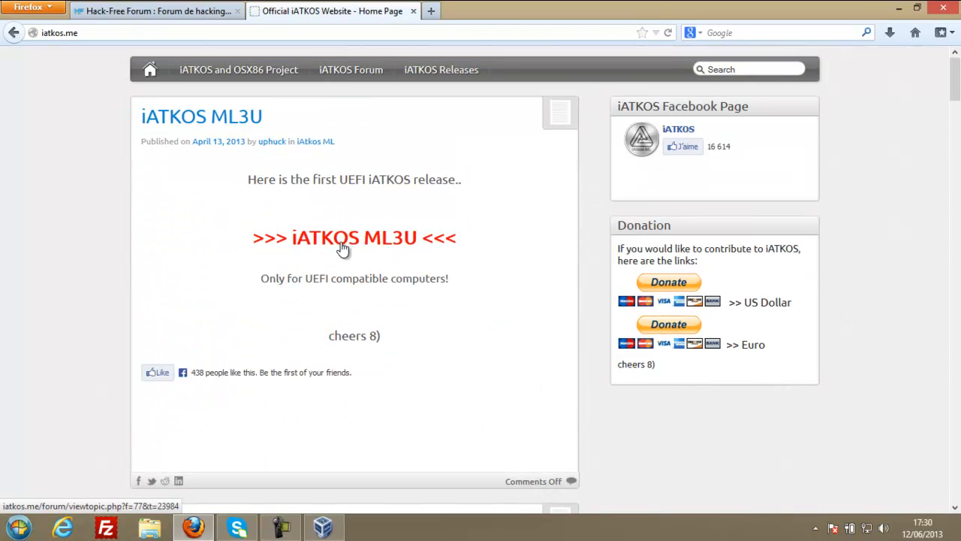
drag(261, 279, 436, 277)
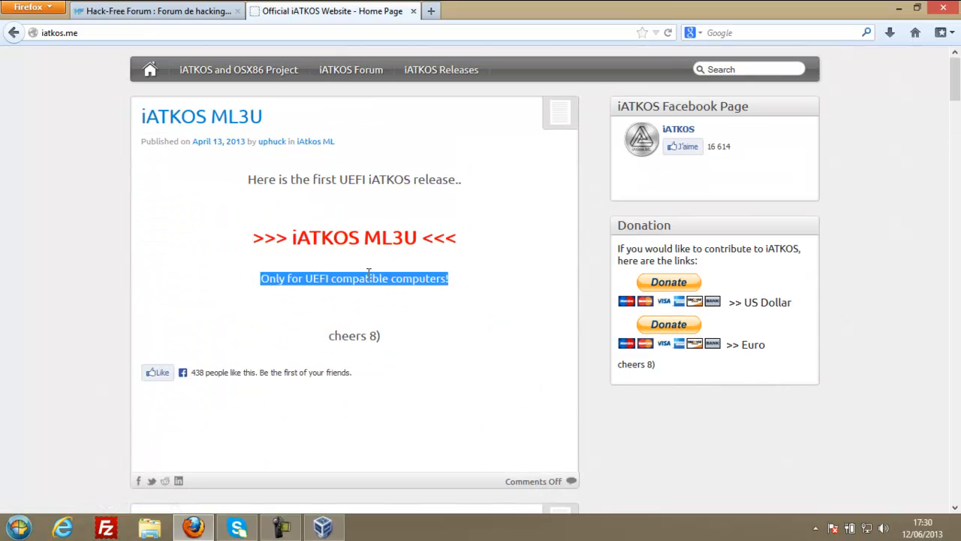
click(324, 277)
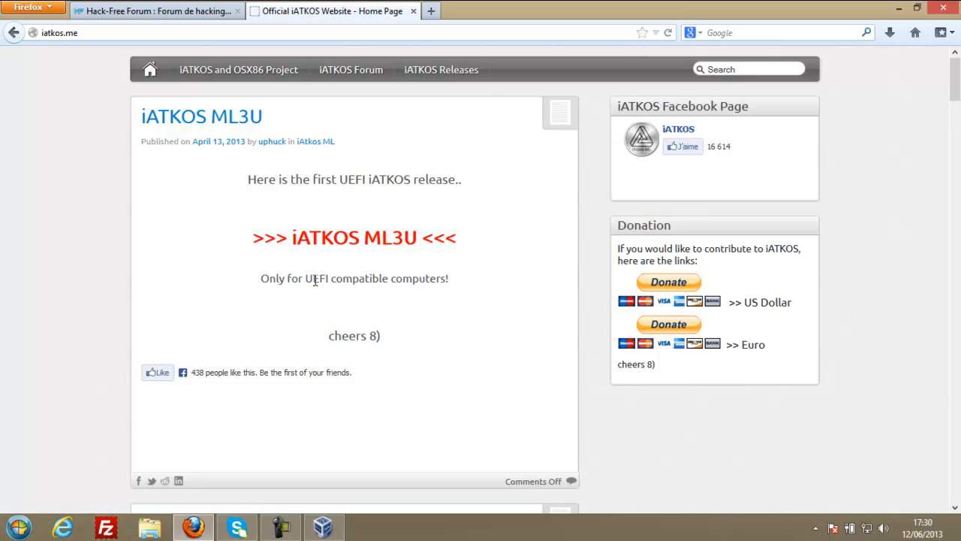
scroll(347, 293, down, 15)
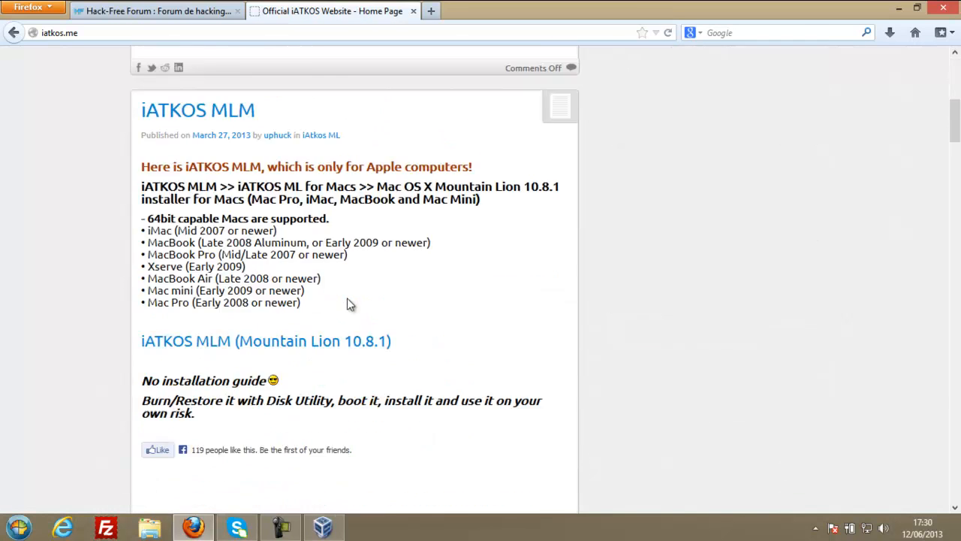
scroll(347, 300, down, 8)
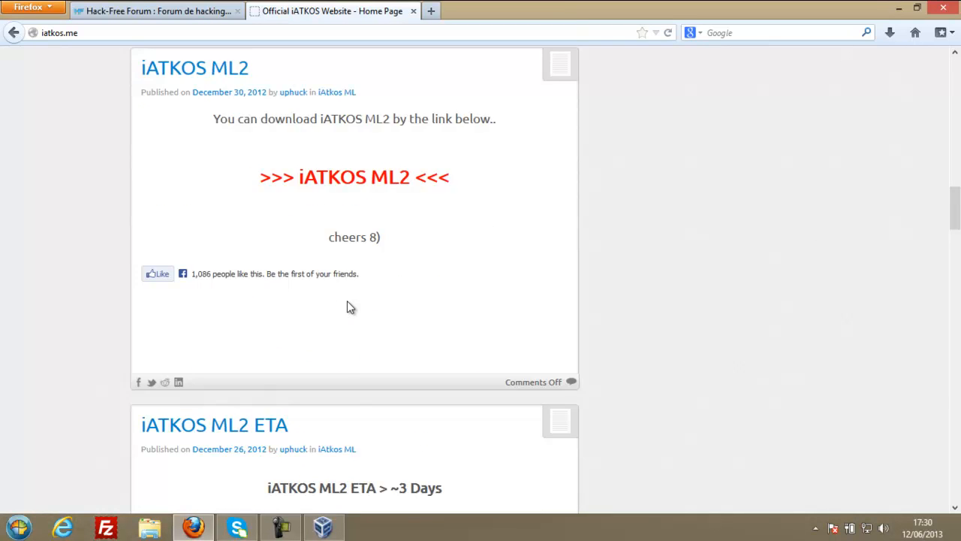
scroll(347, 301, up, 3)
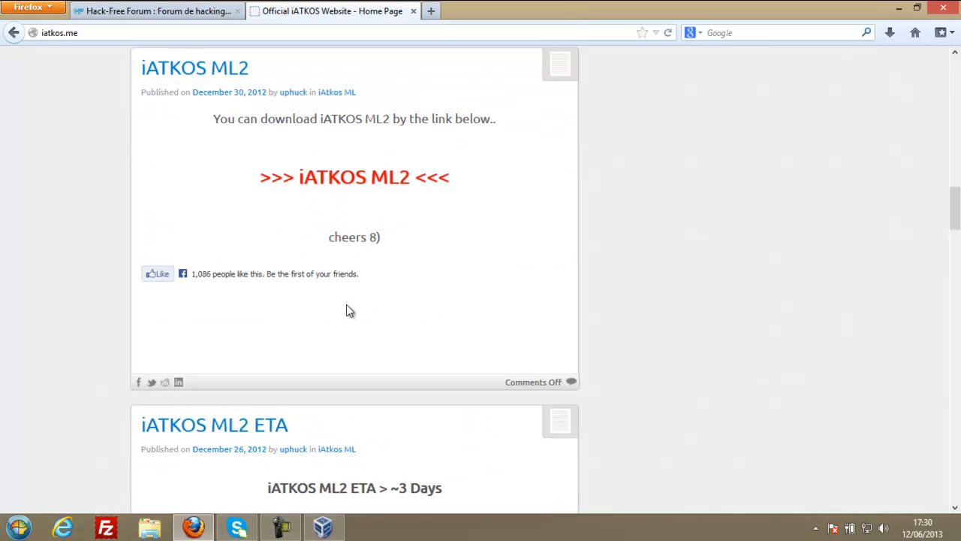
Open the iATKOS ML2 forum topic and skim its contents.
click(312, 180)
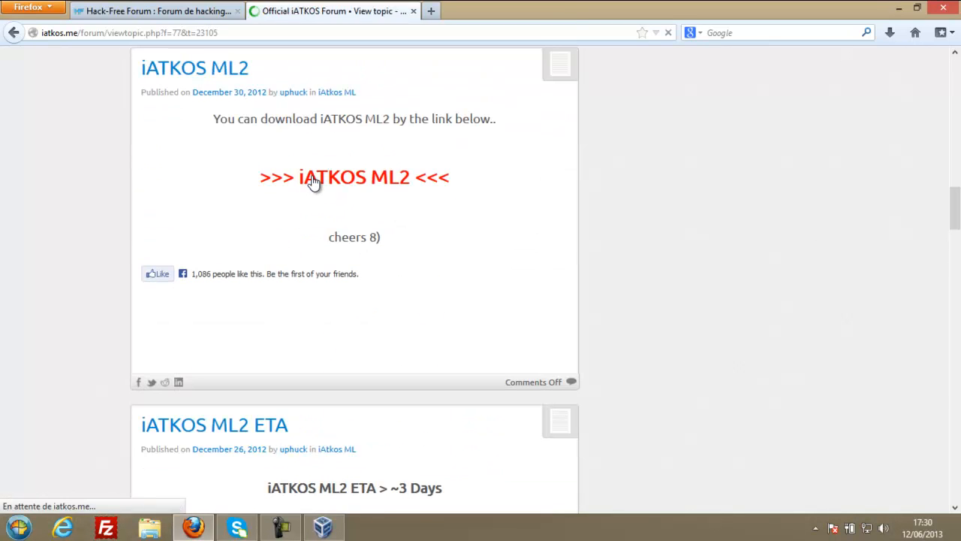
scroll(323, 195, down, 3)
scroll(330, 214, down, 3)
scroll(322, 203, up, 4)
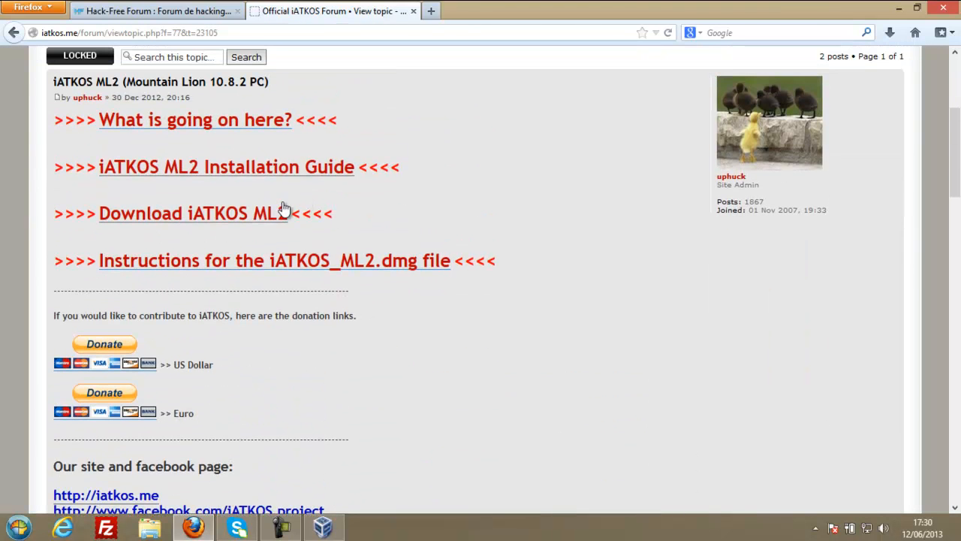
Visit the iATKOS ML2 torrent page, cancel the torrent file prompt, and close that tab.
click(277, 212)
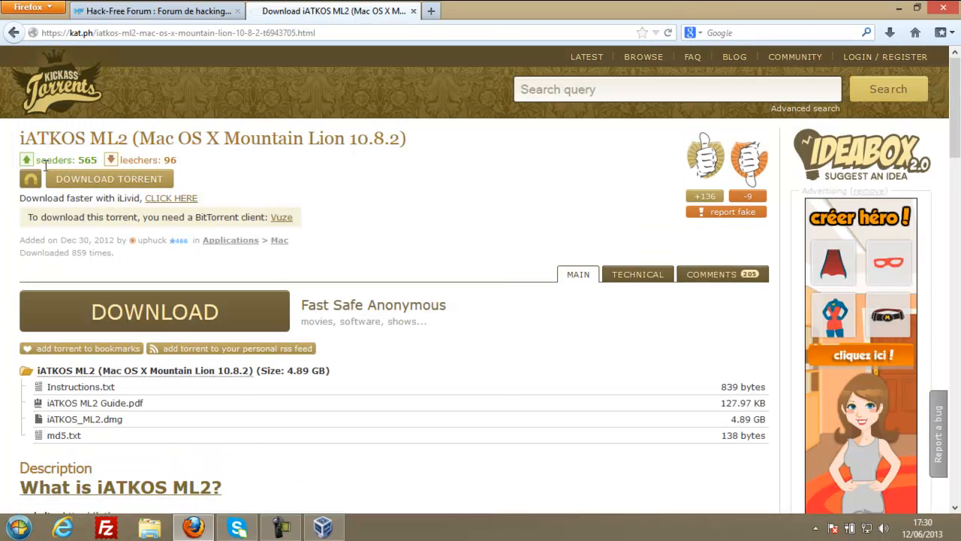
drag(35, 160, 139, 164)
click(97, 157)
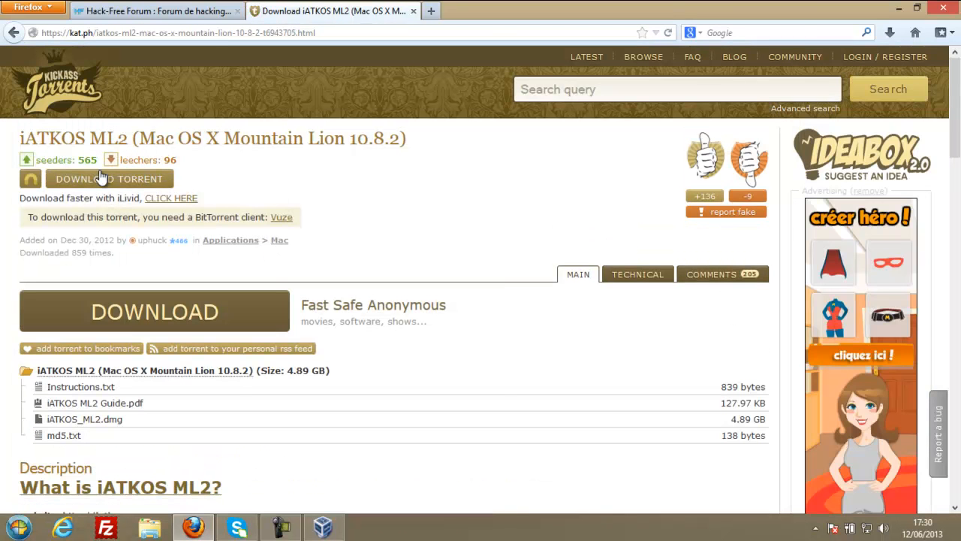
click(111, 180)
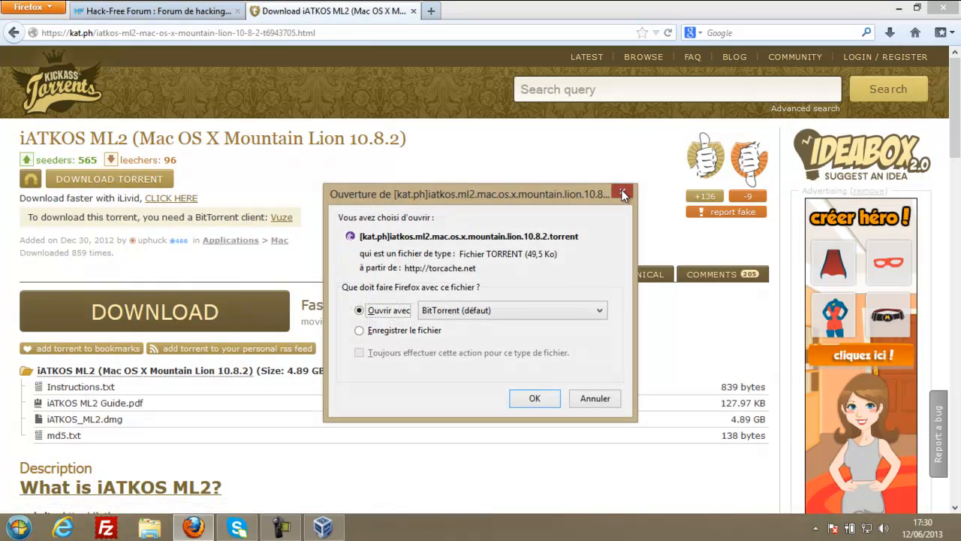
click(622, 193)
click(413, 11)
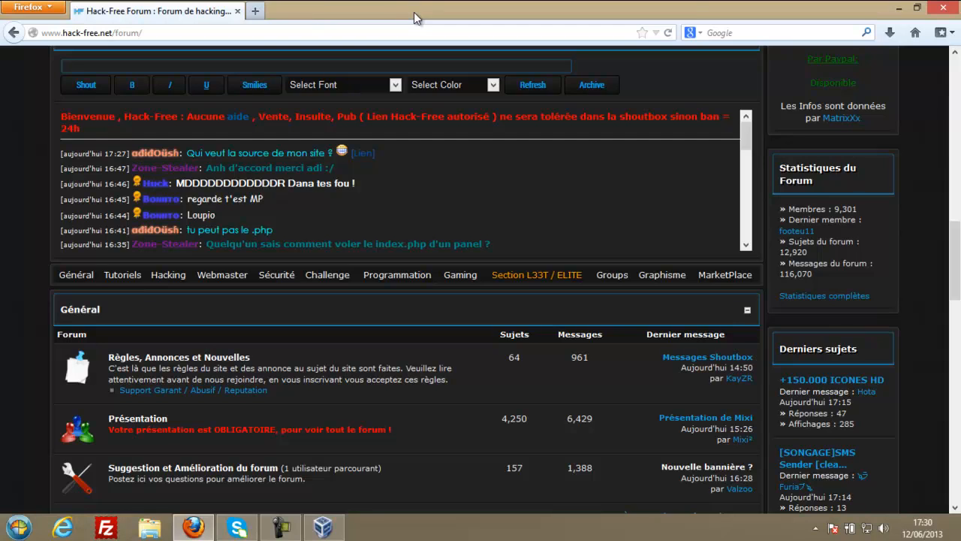
Back in VirtualBox, begin adding a CD/DVD drive to the IDE controller, then cancel.
click(334, 533)
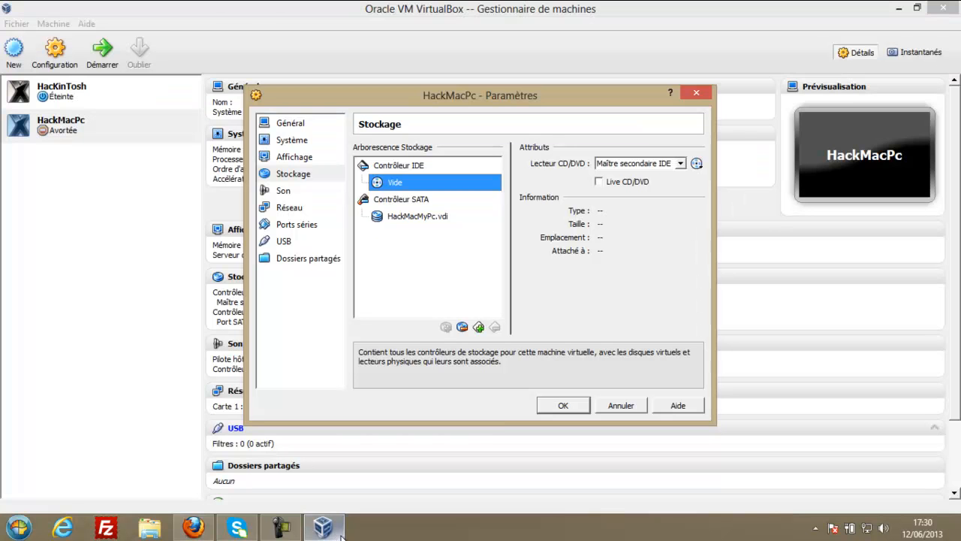
click(402, 169)
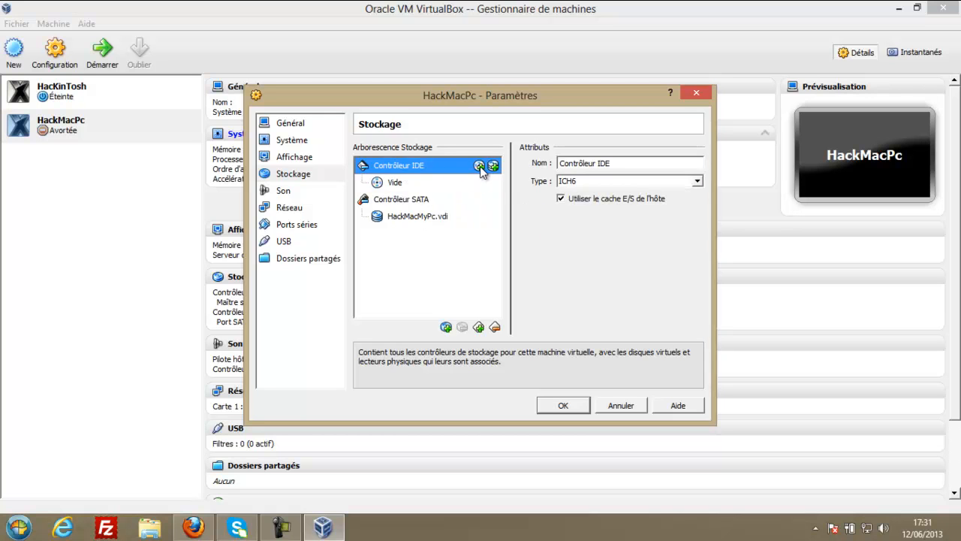
click(479, 166)
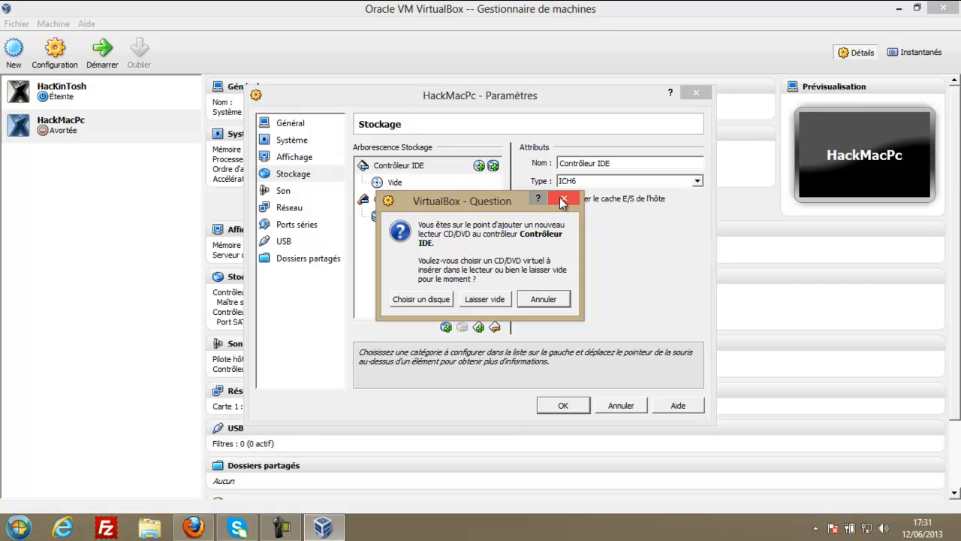
click(545, 301)
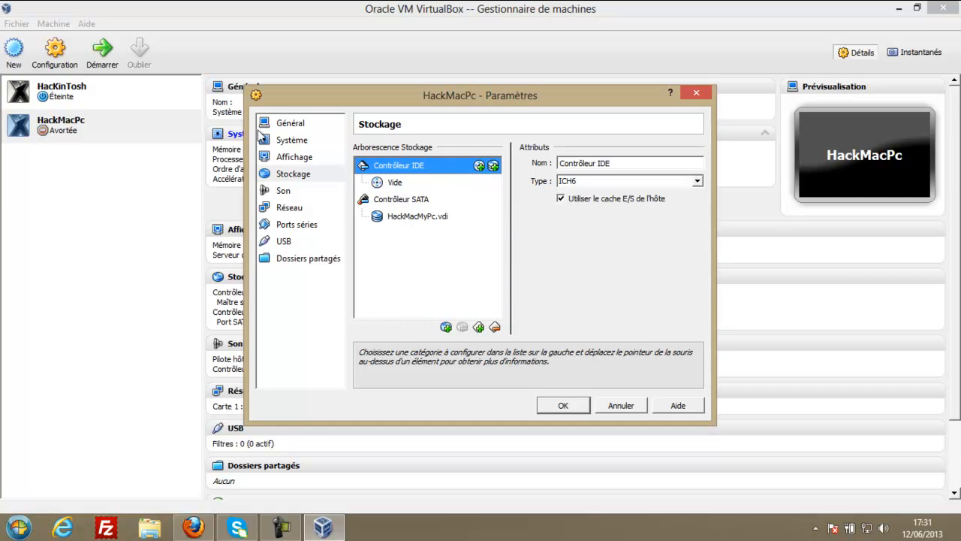
Attach the existing iATKOS_ML2.dmg image to the IDE controller as a CD/DVD drive.
click(292, 174)
click(386, 166)
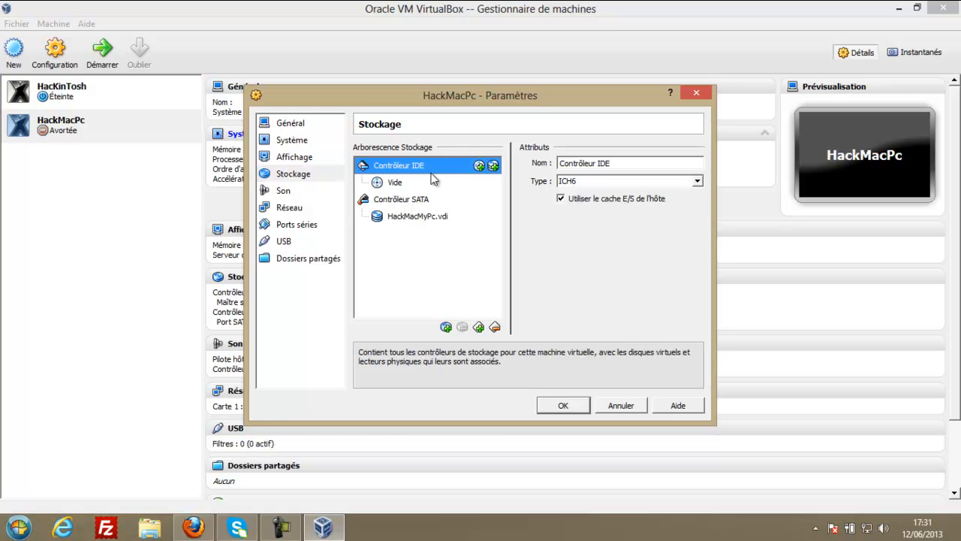
click(480, 166)
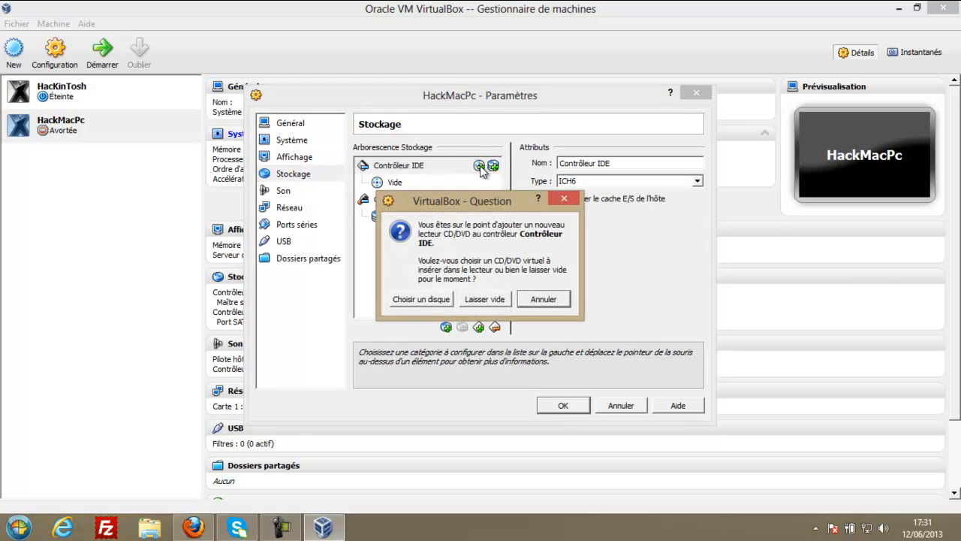
click(433, 300)
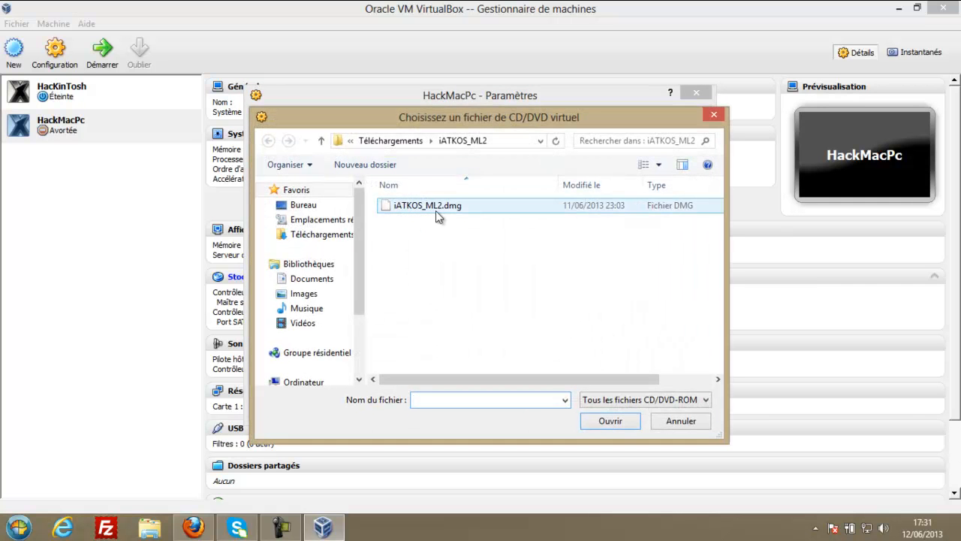
drag(435, 119, 391, 101)
click(397, 188)
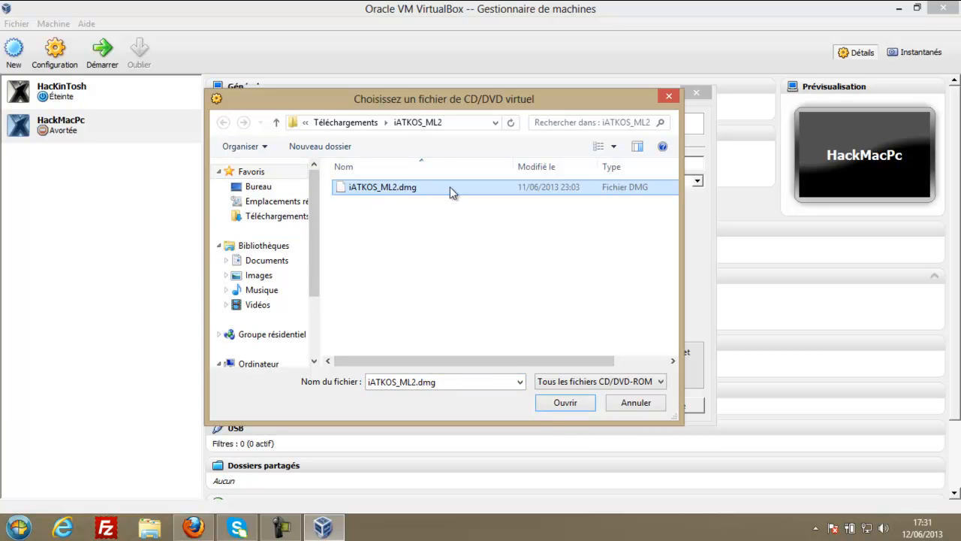
click(567, 403)
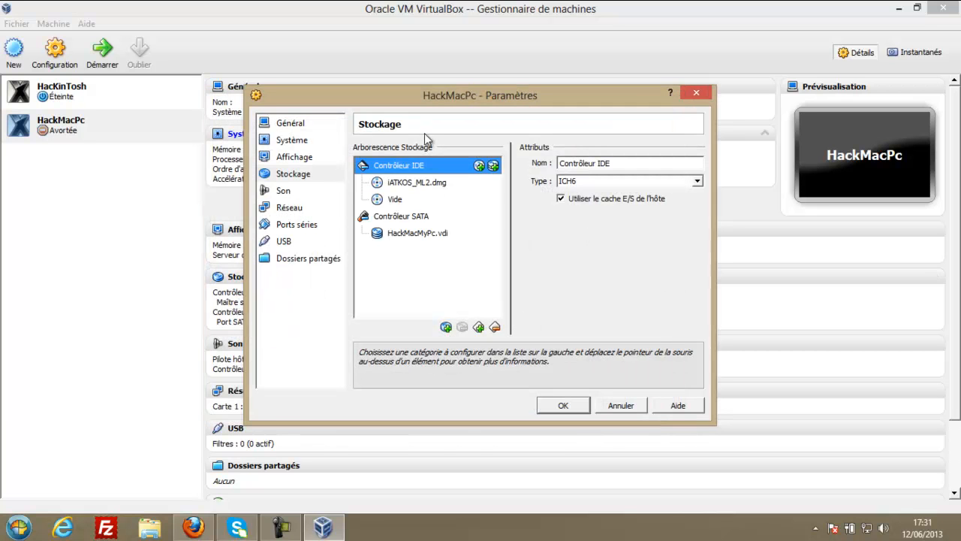
Remove the empty optical drive and start adding a hard disk to the IDE controller.
click(396, 201)
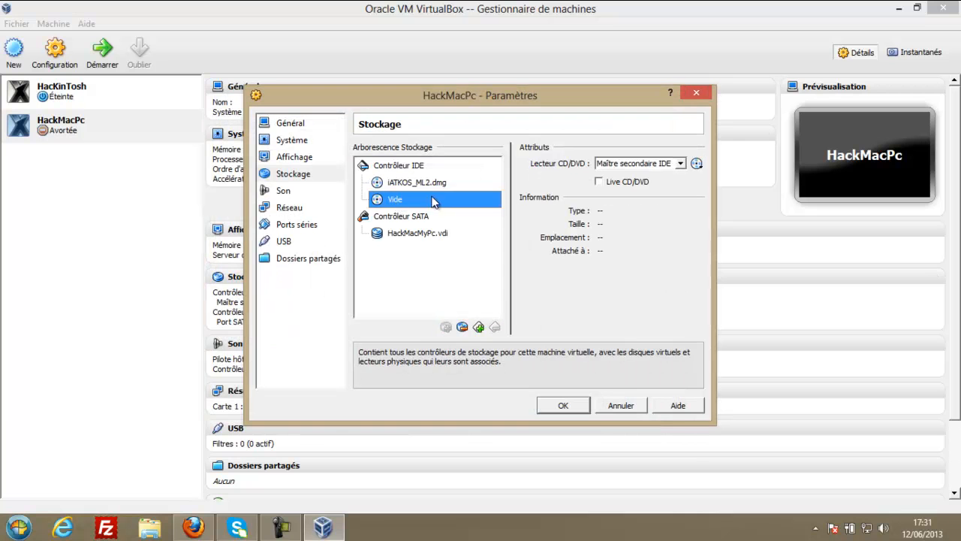
click(639, 163)
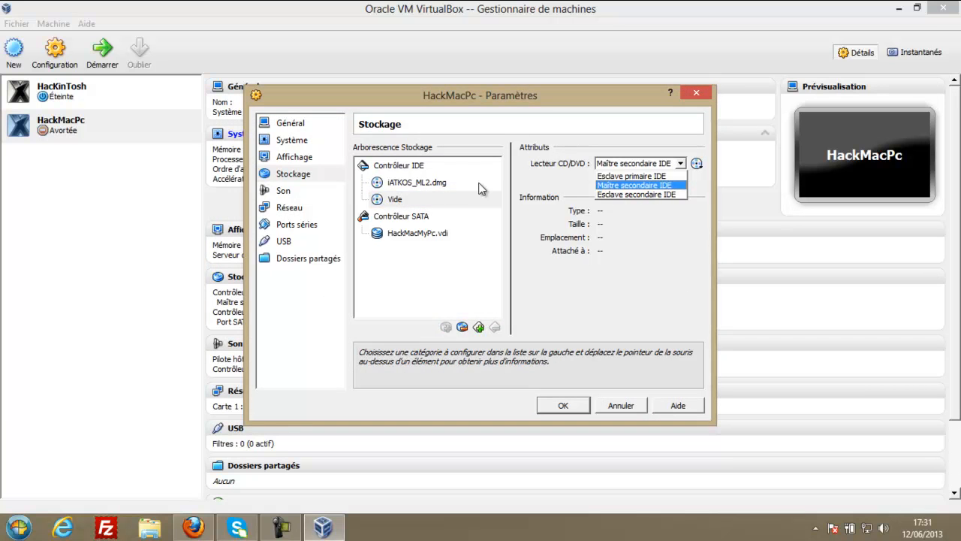
click(404, 201)
click(462, 326)
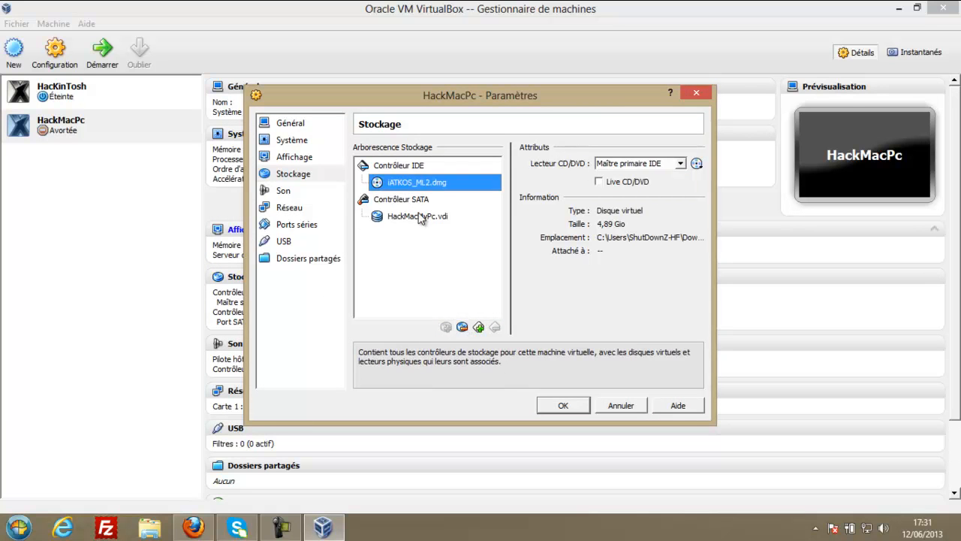
click(419, 218)
click(408, 165)
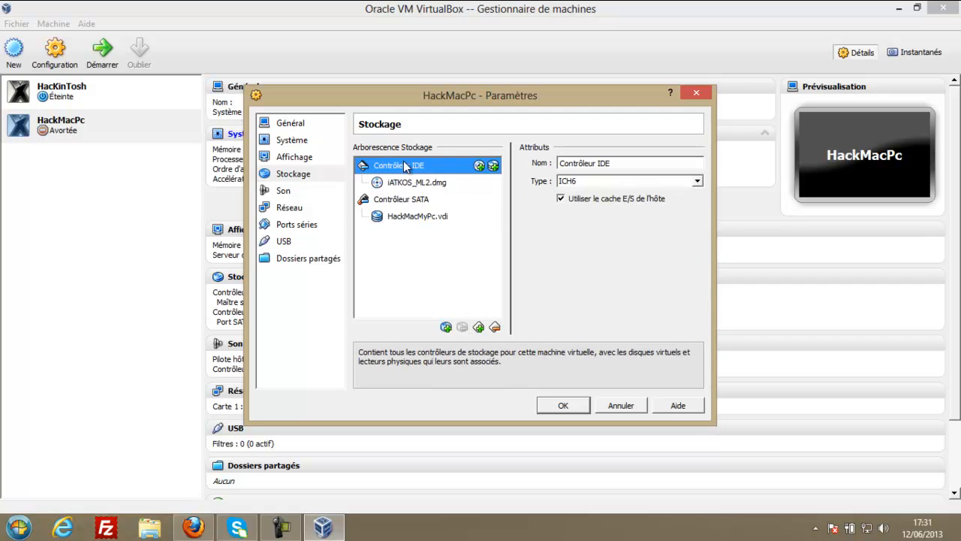
click(492, 166)
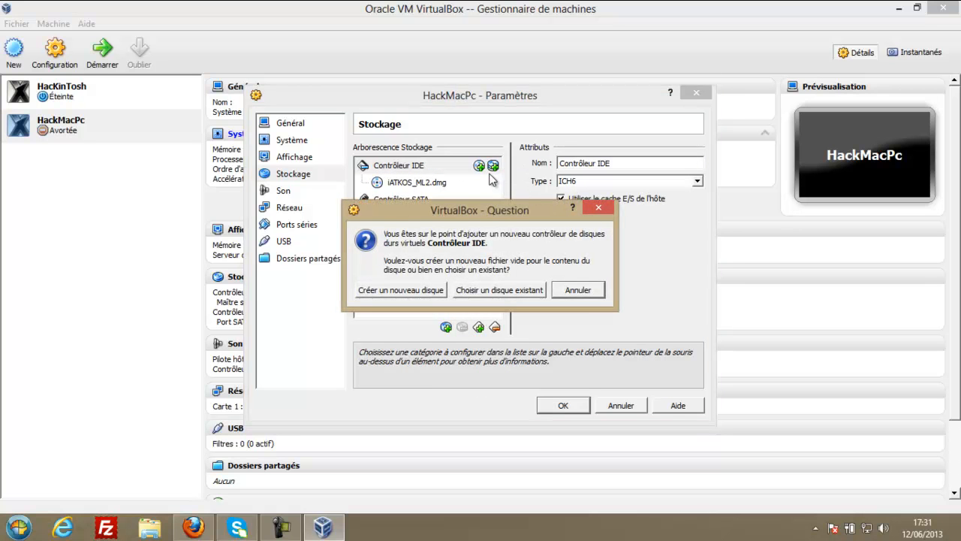
Create a new dynamically allocated 20 GB VDI, renaming NewHardDisk1 to HACKMACPC.
click(419, 291)
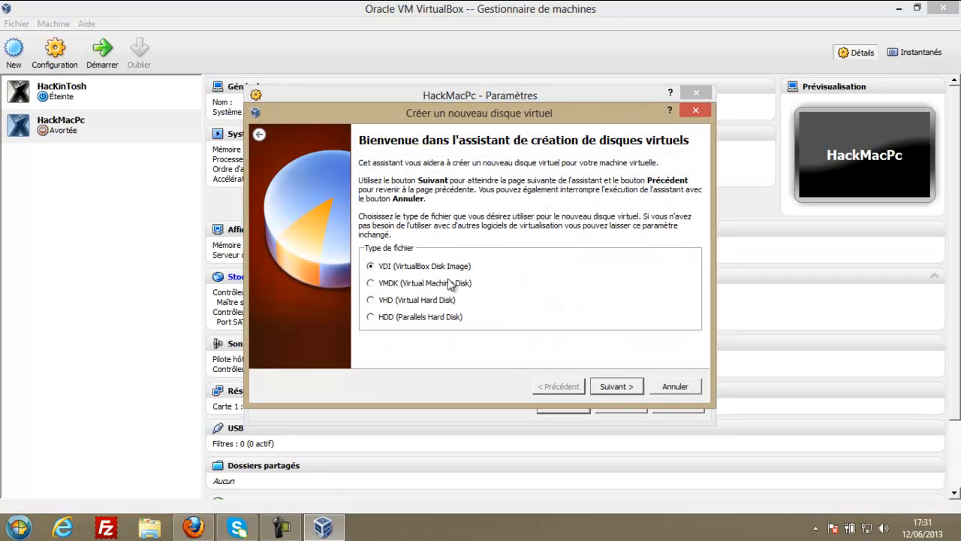
click(614, 388)
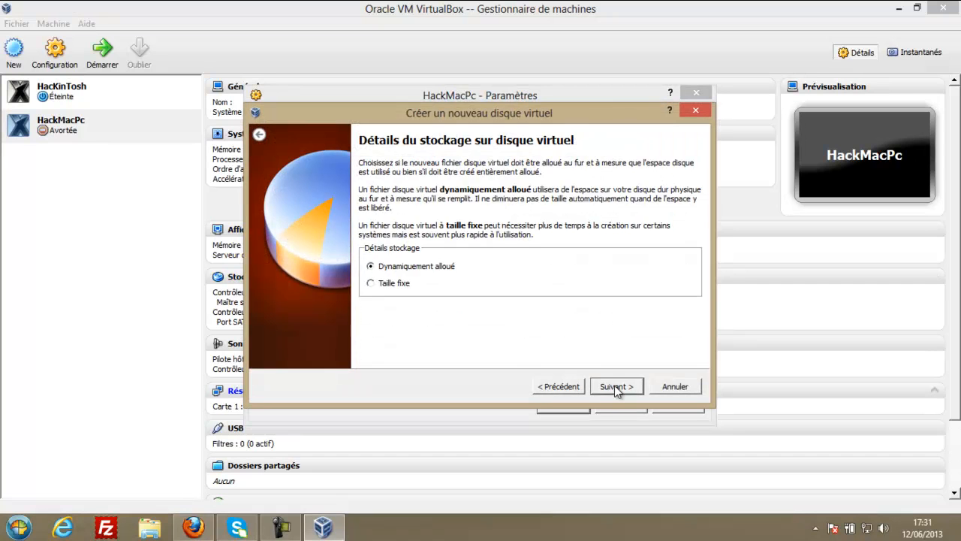
click(614, 385)
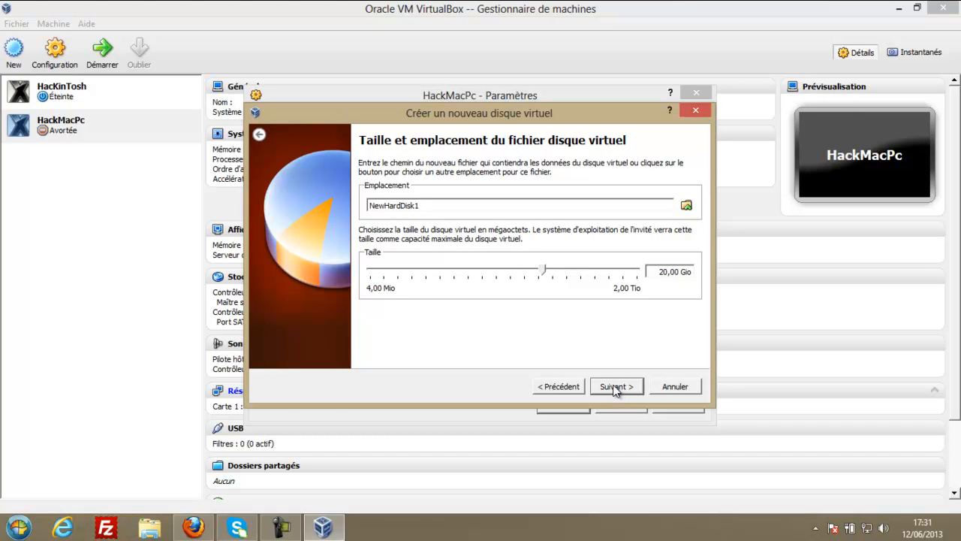
drag(436, 200, 86, 196)
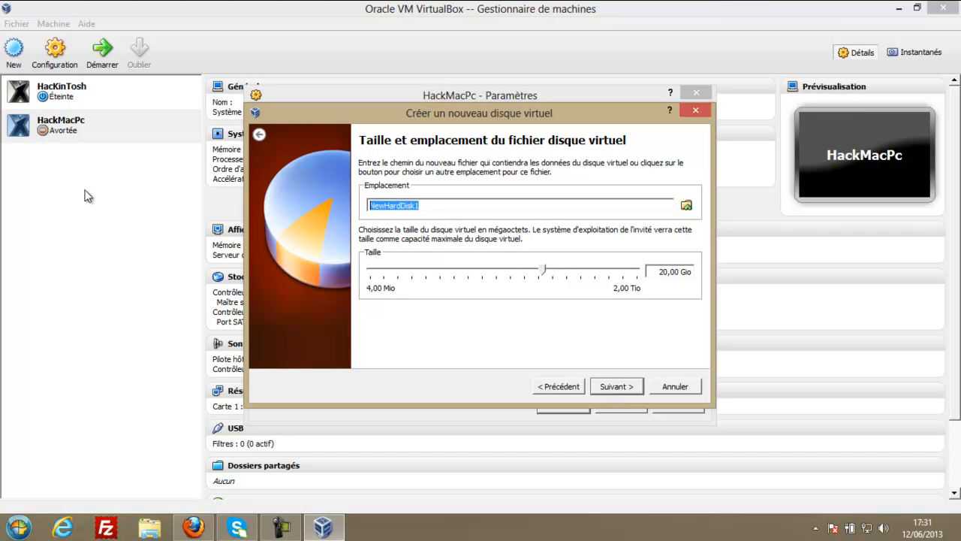
key(BackSpace)
text(HACKMAC)
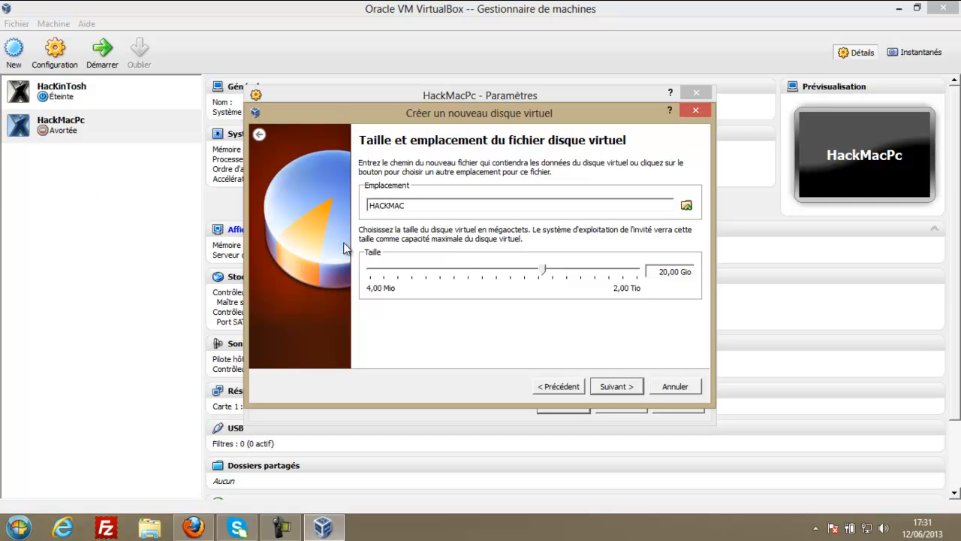
text(PC)
click(630, 389)
click(625, 386)
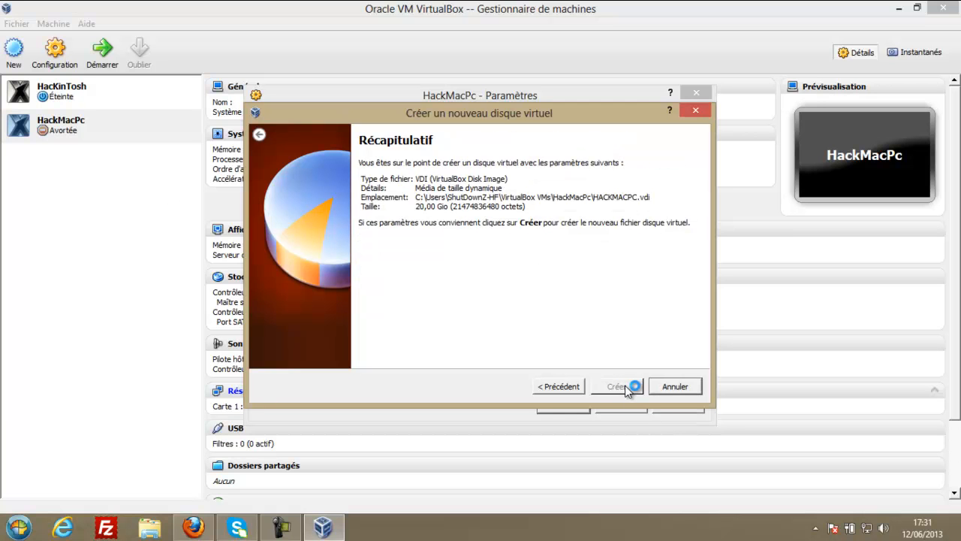
click(433, 201)
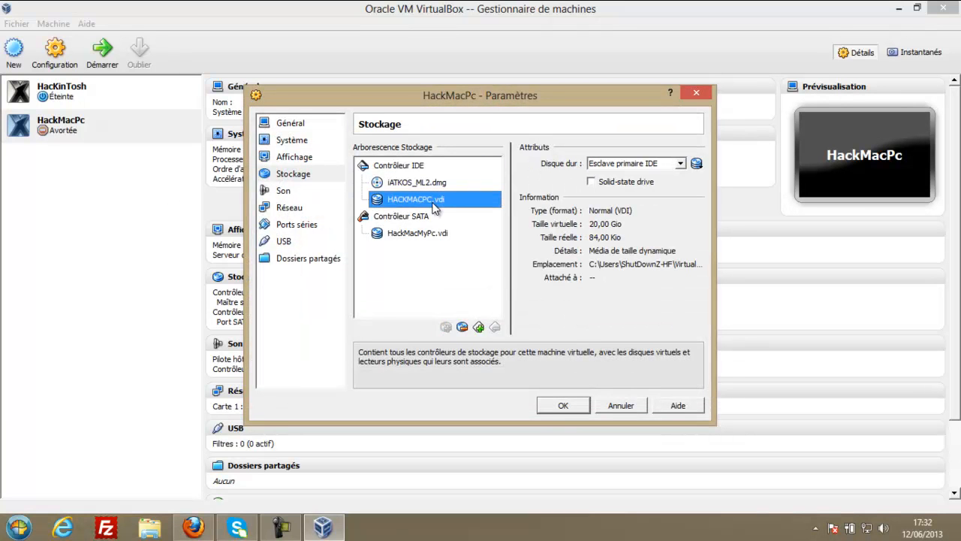
Remove HackMacMyPc.vdi from the SATA controller and review the two IDE attachments.
click(437, 234)
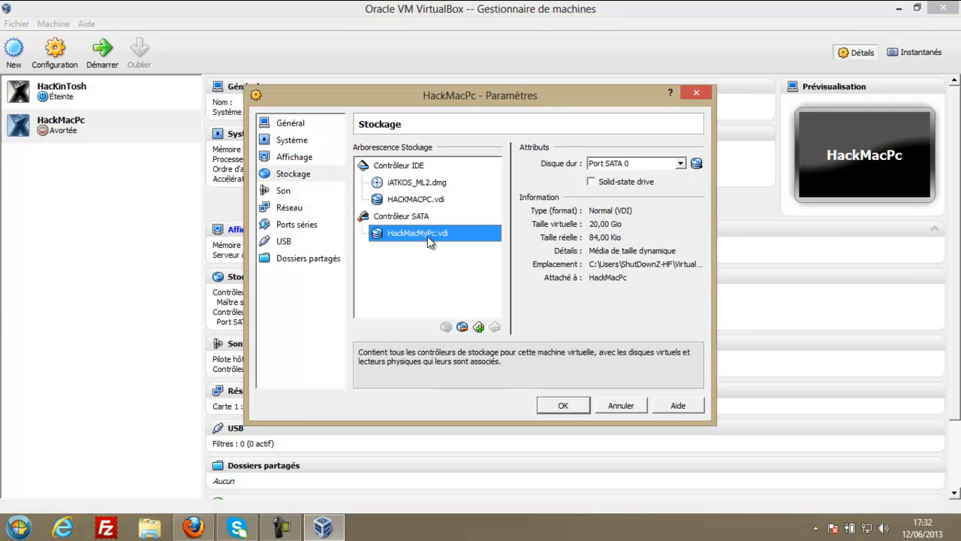
click(462, 326)
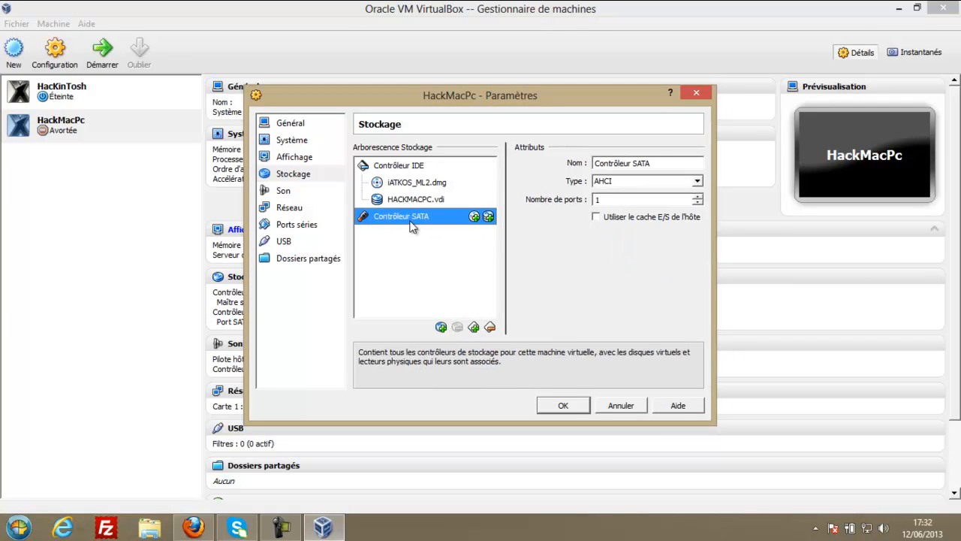
click(411, 184)
click(422, 200)
click(421, 184)
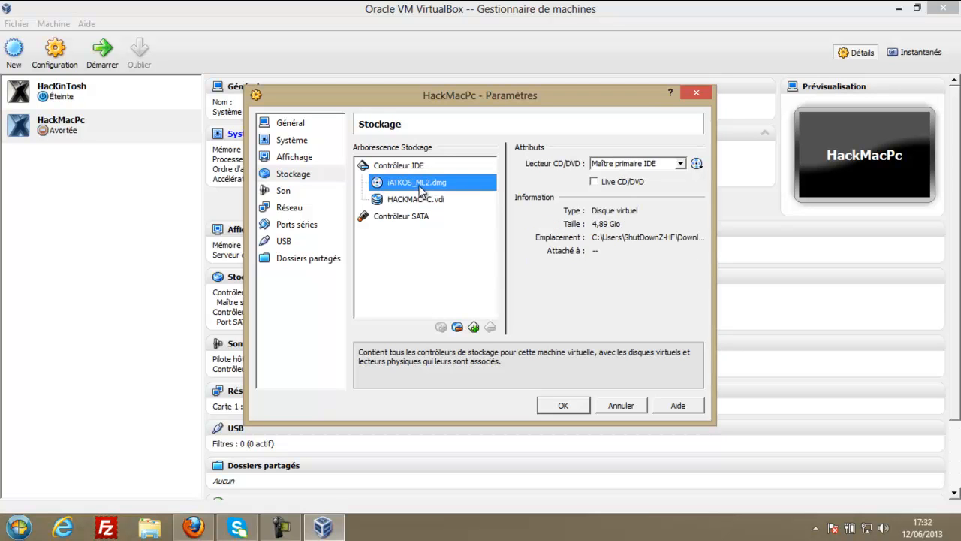
click(424, 199)
Keep iATKOS_ML2.dmg on IDE primary master and mark it as a Live CD/DVD.
click(632, 164)
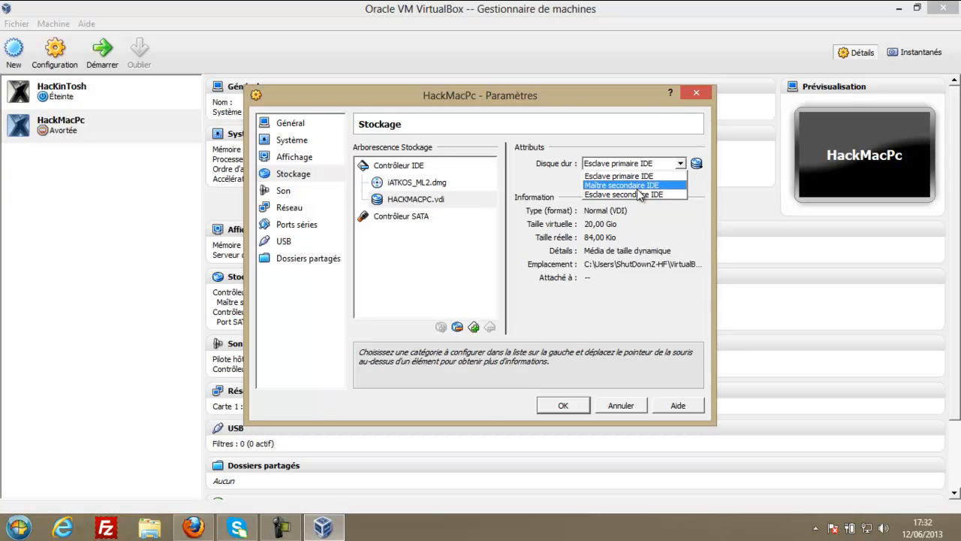
click(409, 186)
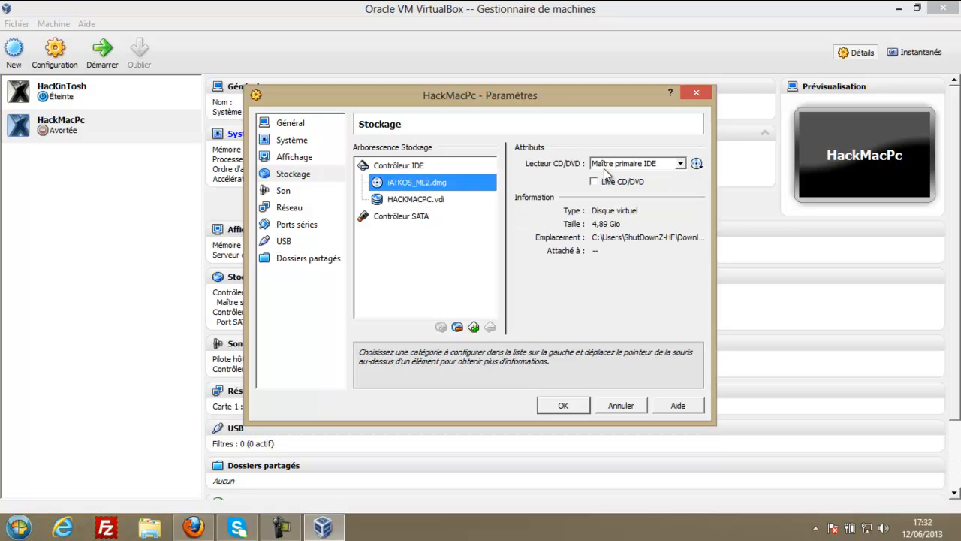
click(637, 164)
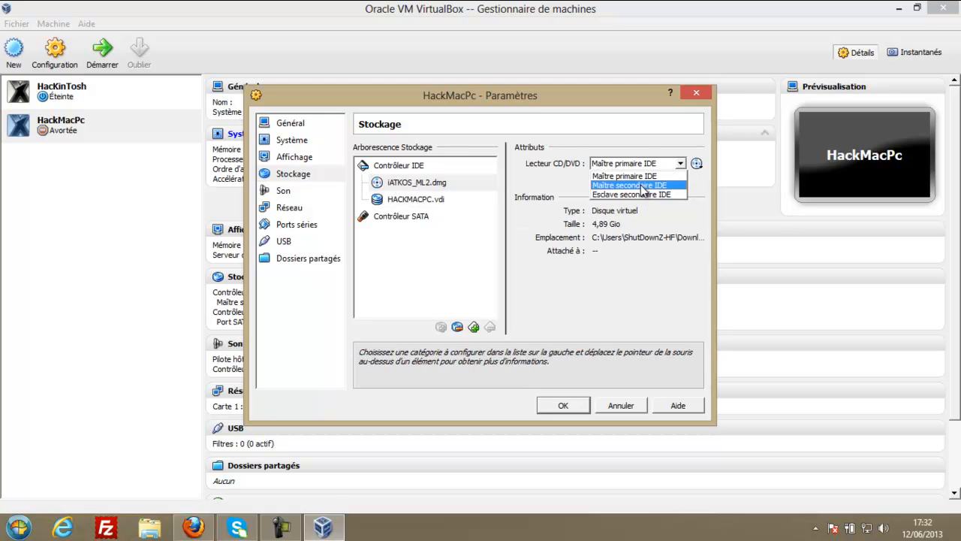
click(438, 186)
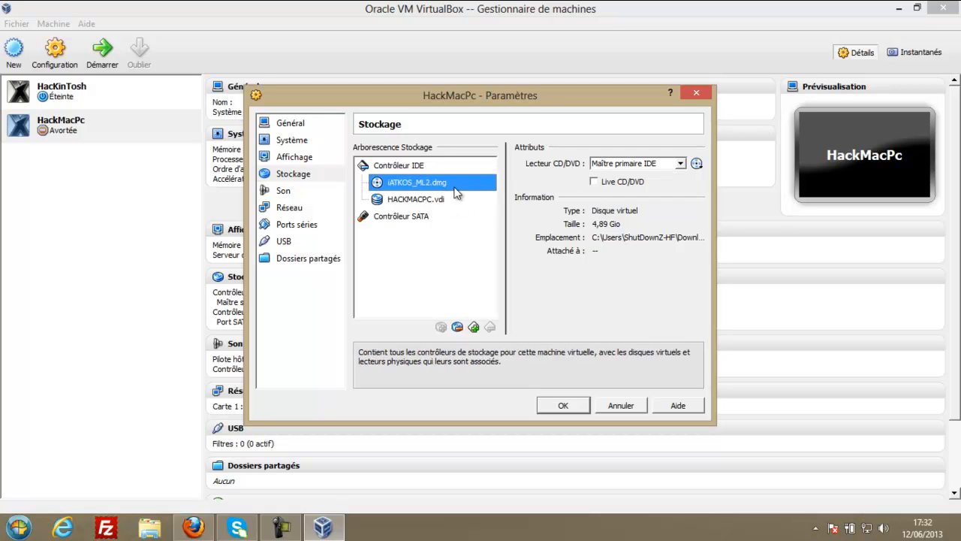
click(676, 163)
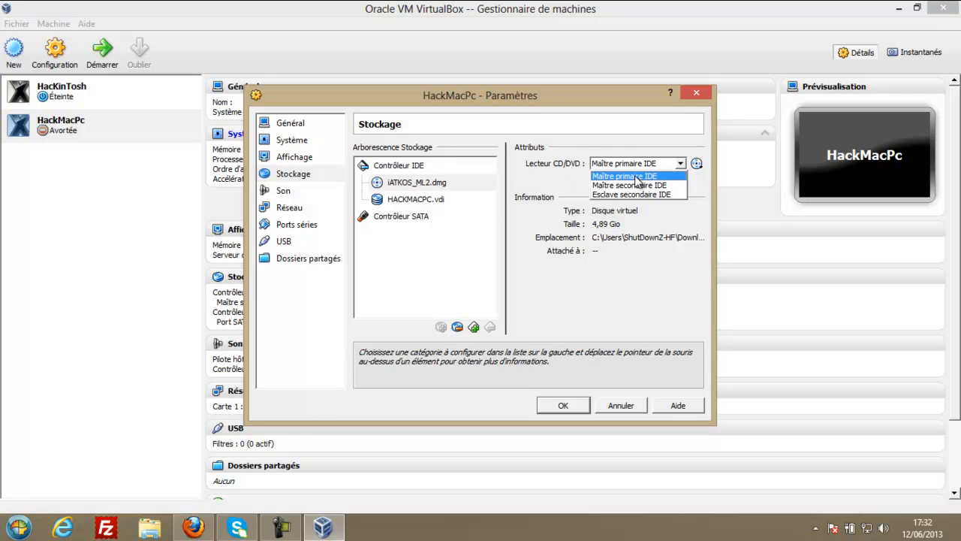
click(635, 177)
click(599, 183)
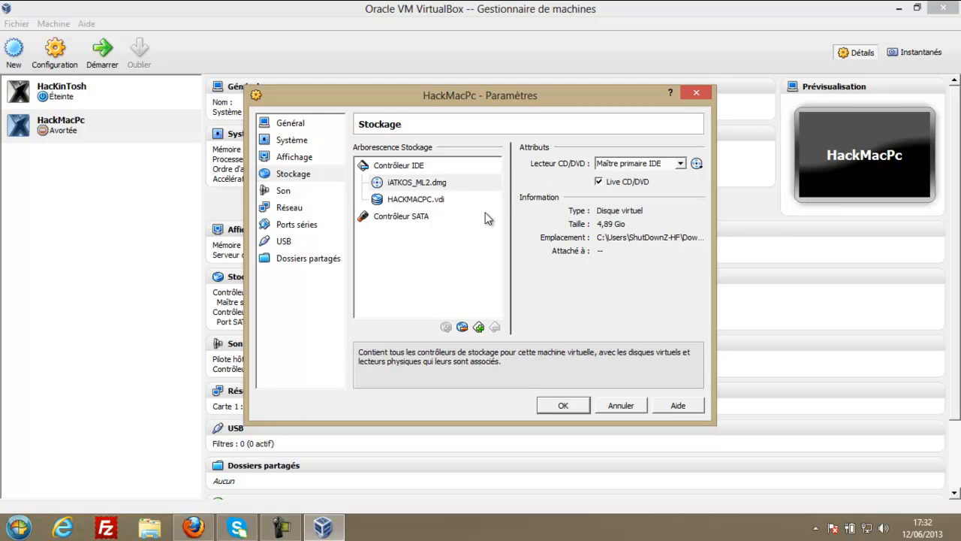
Put HACKMACPC.vdi on IDE secondary master as a solid-state drive and save the settings.
click(405, 199)
click(664, 163)
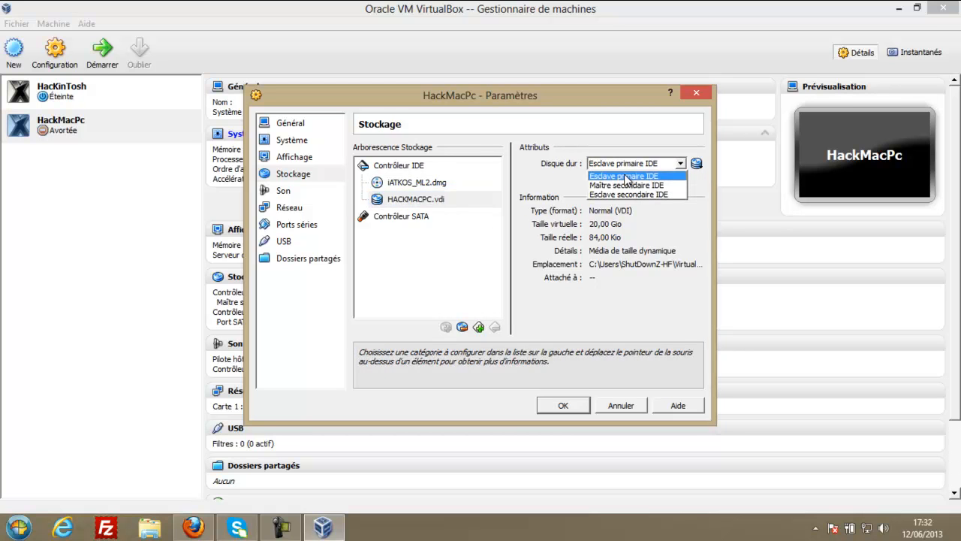
click(639, 187)
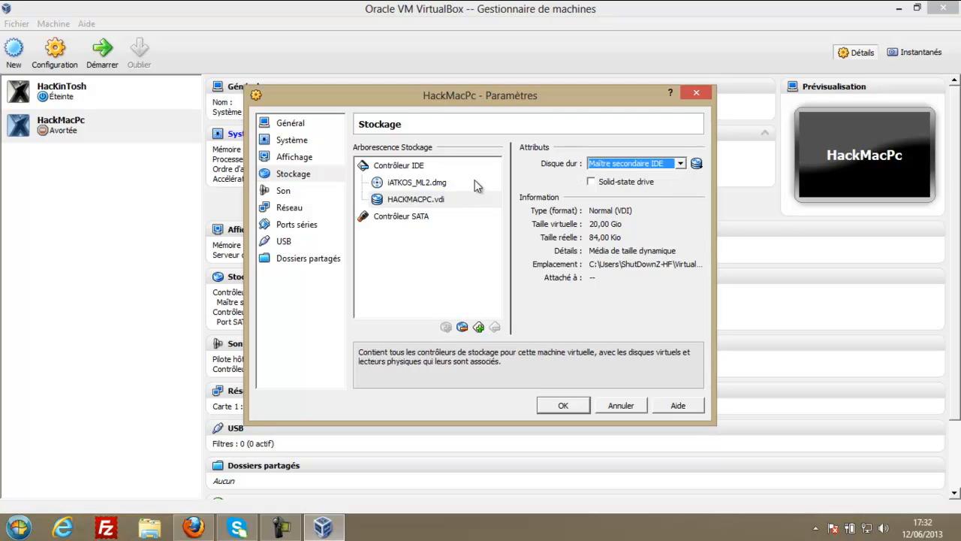
click(410, 184)
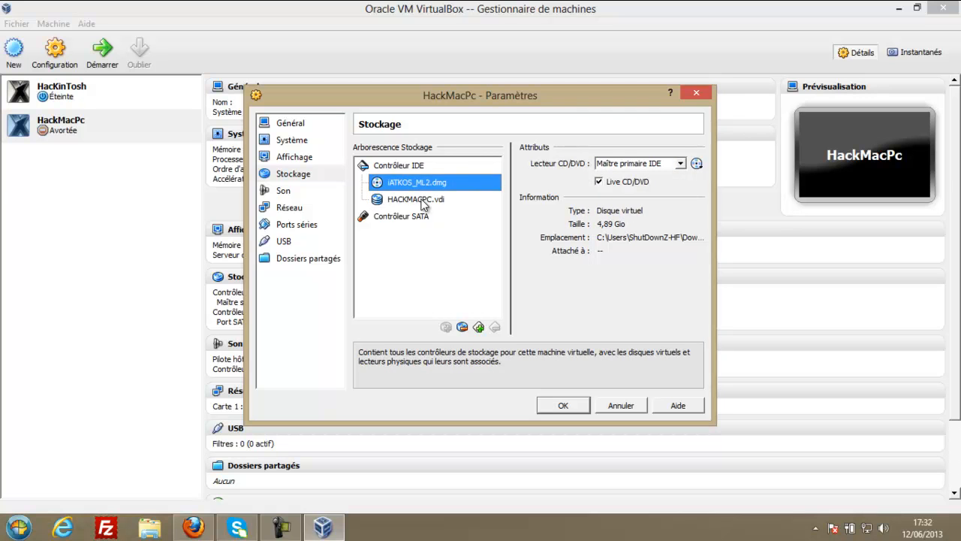
click(423, 200)
click(591, 182)
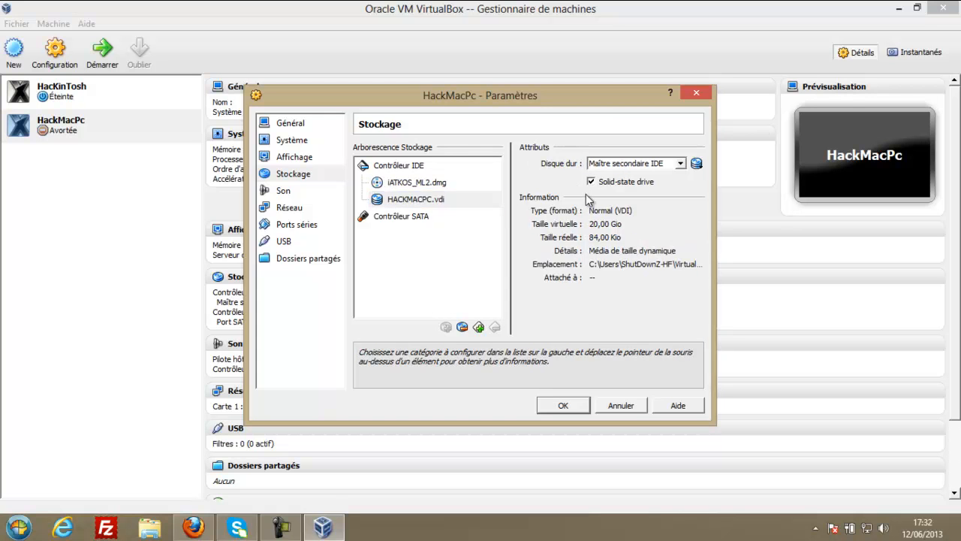
click(453, 199)
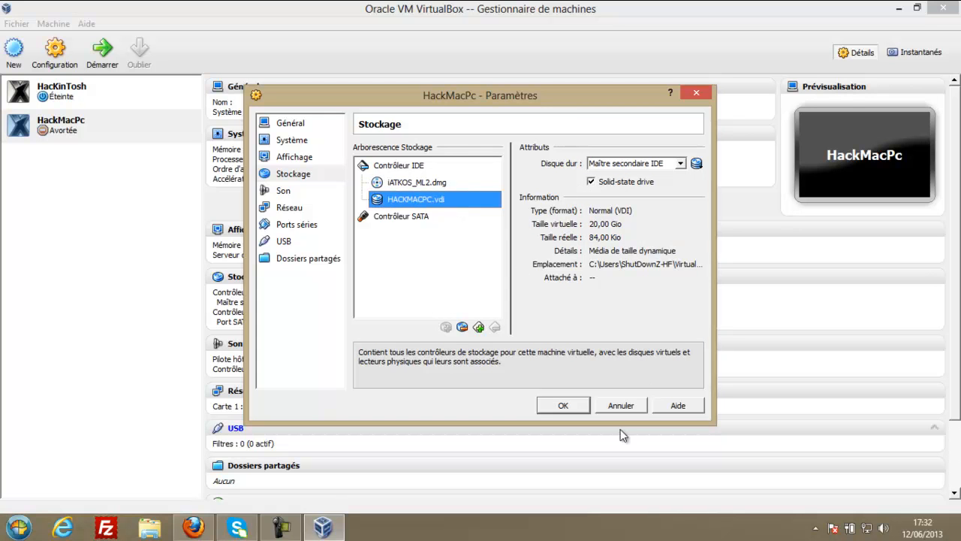
click(576, 406)
click(82, 103)
Silence both Information notices with 'Ne plus afficher ce message', then minimize the booting HackMacPc window.
click(75, 125)
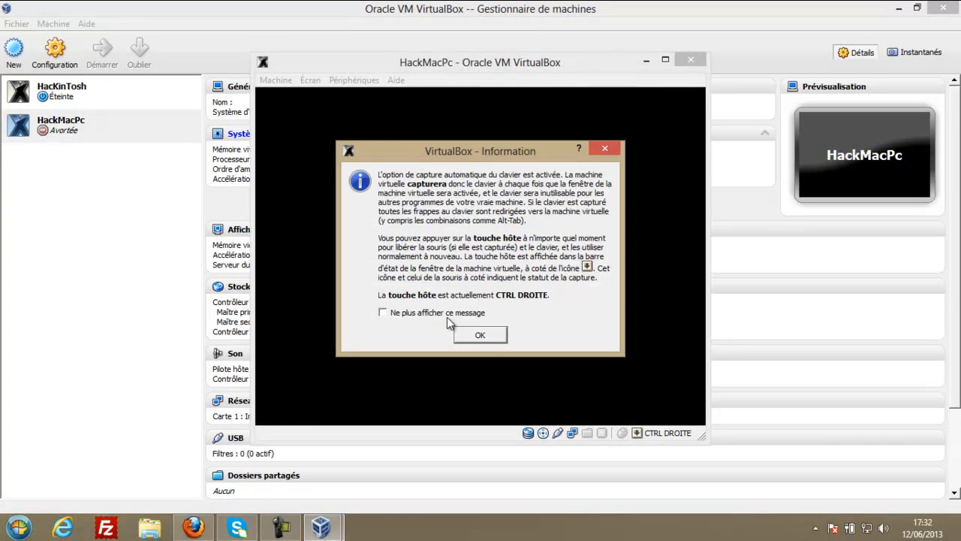
click(447, 314)
click(481, 337)
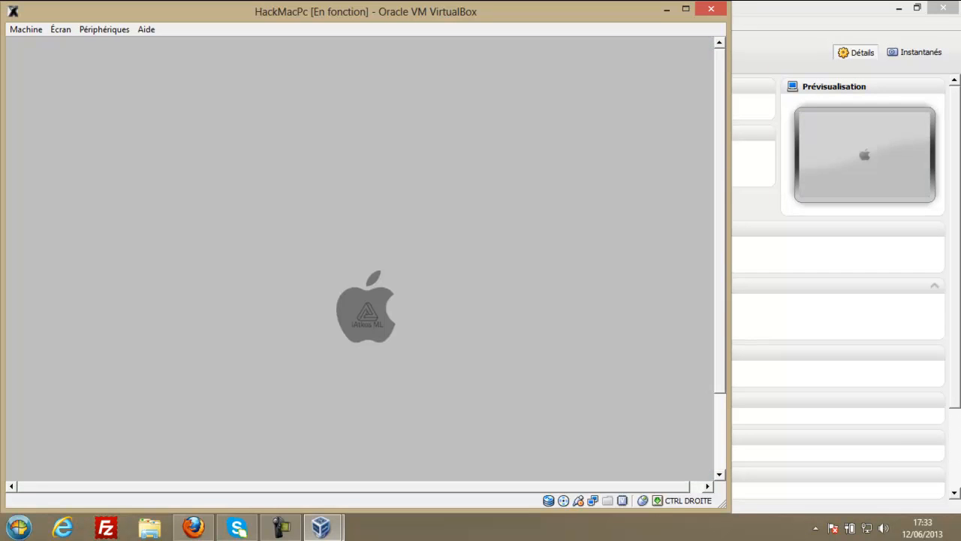
click(357, 323)
click(368, 341)
click(667, 10)
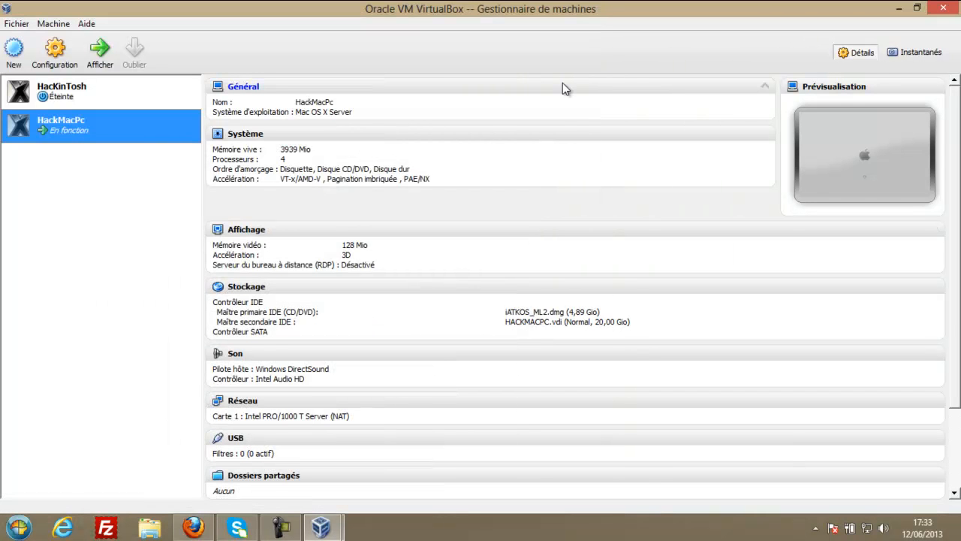
click(331, 526)
Restore and maximize the HackMacPc window, then choose French as the installer's main language.
click(403, 453)
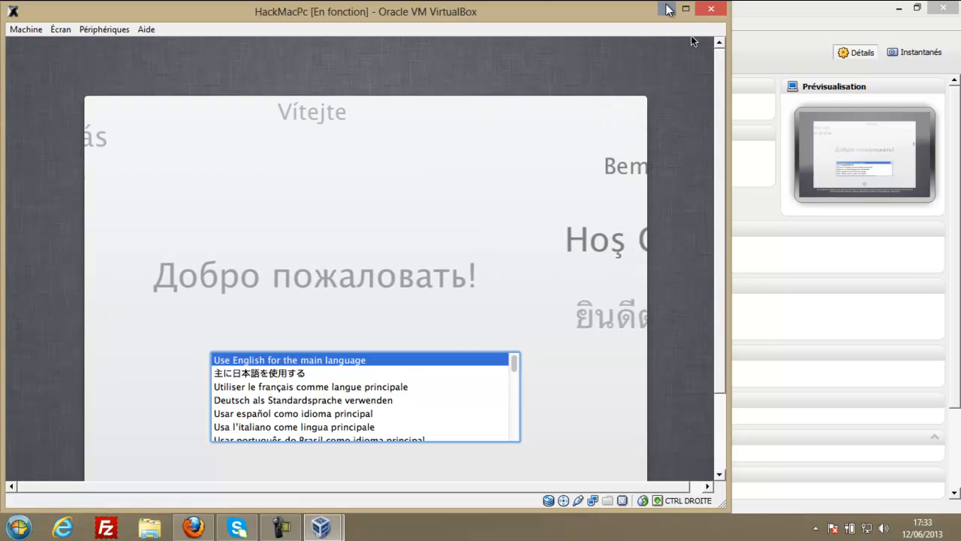
click(686, 9)
drag(840, 187, 839, 255)
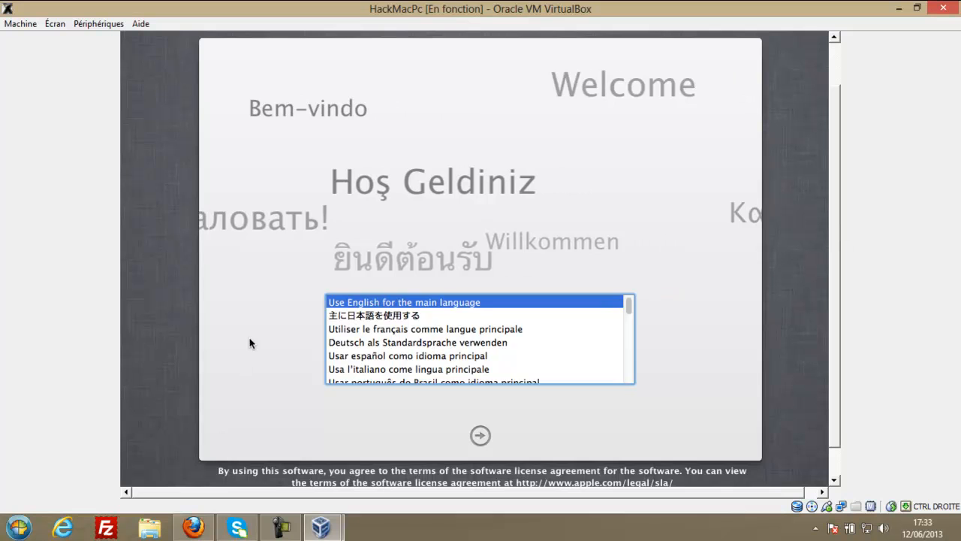
click(382, 329)
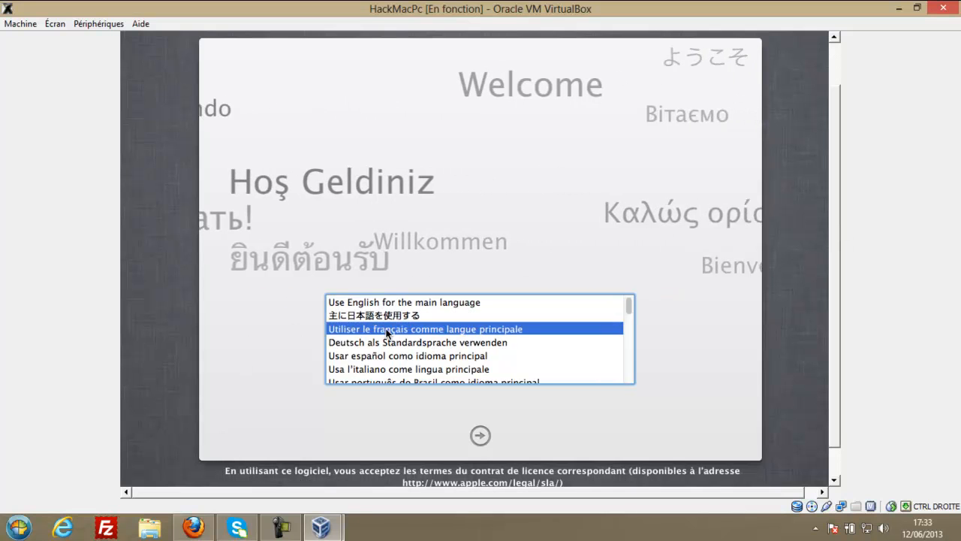
click(480, 436)
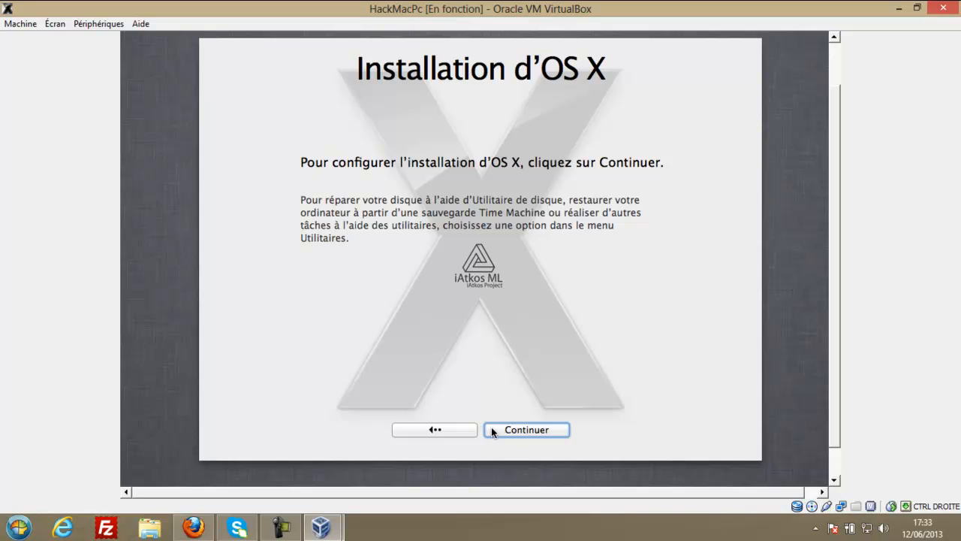
Accept the iATKOS ML2 licence and launch Utilitaire de disque from the Utilitaires menu.
click(491, 427)
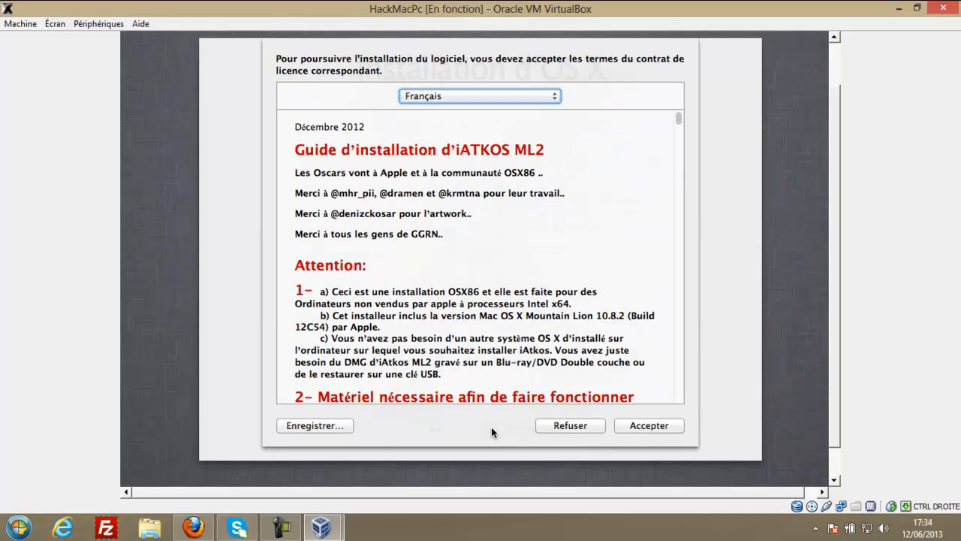
click(664, 430)
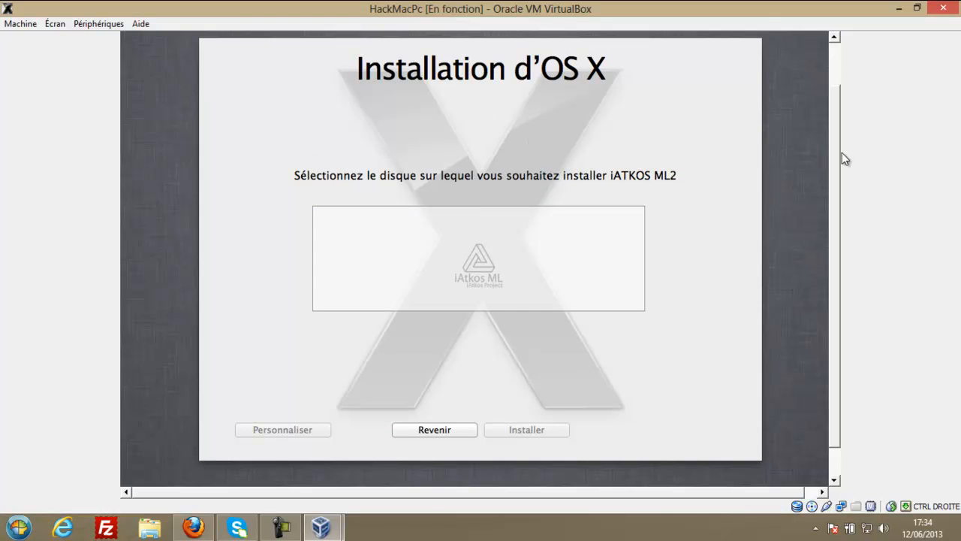
scroll(839, 147, up, 2)
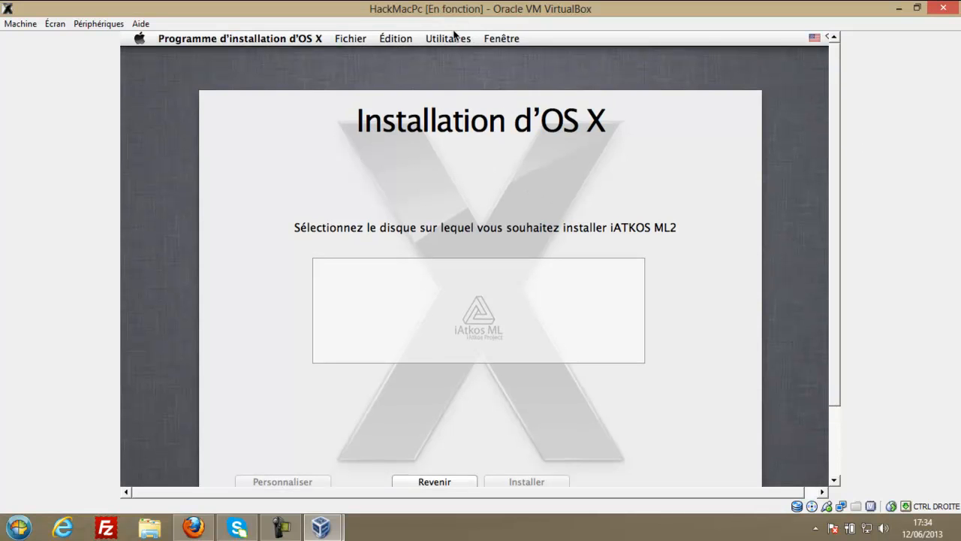
click(448, 38)
click(499, 64)
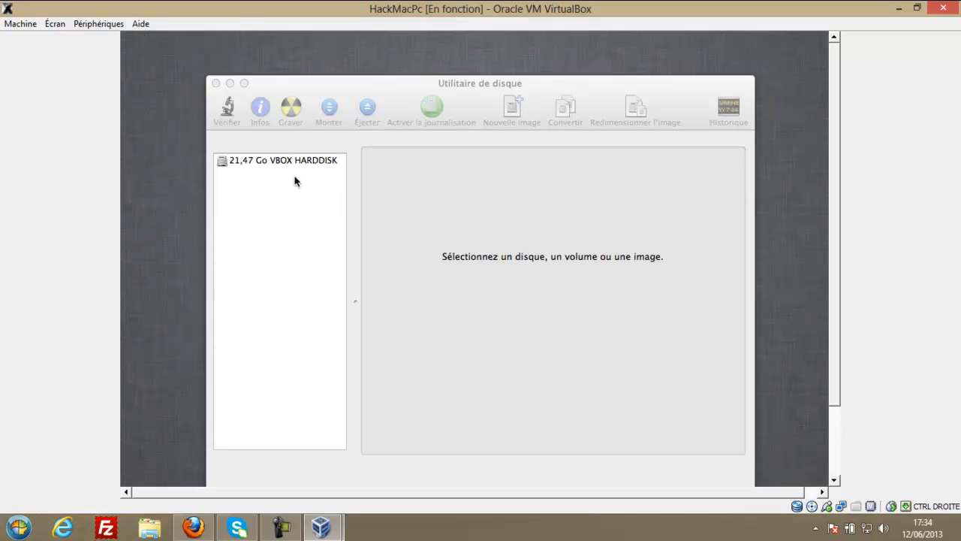
Set the VBOX HARDDISK erase format to Mac OS étendu (journalisé, chiffré) and name it OSX-boot.
click(280, 162)
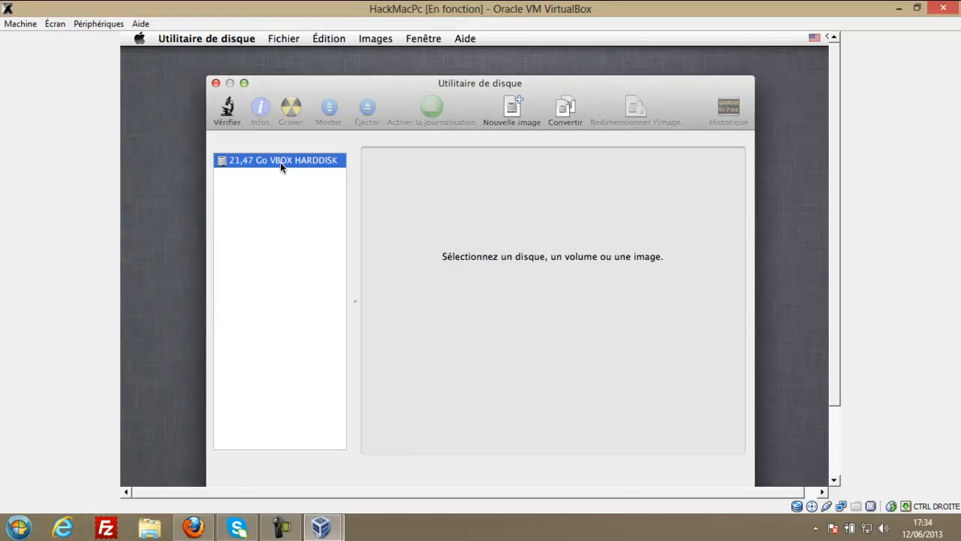
click(507, 155)
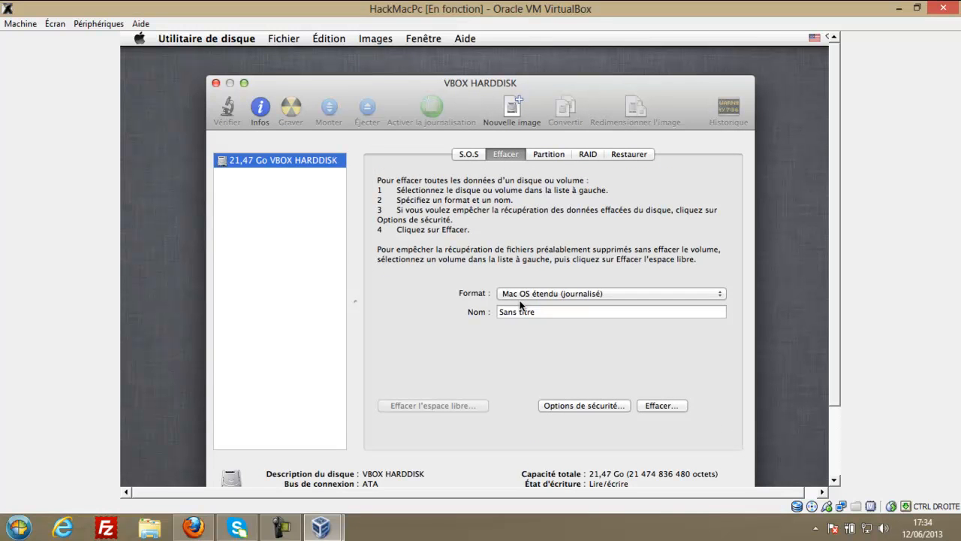
click(518, 295)
click(517, 306)
key(Tab)
text(OS)
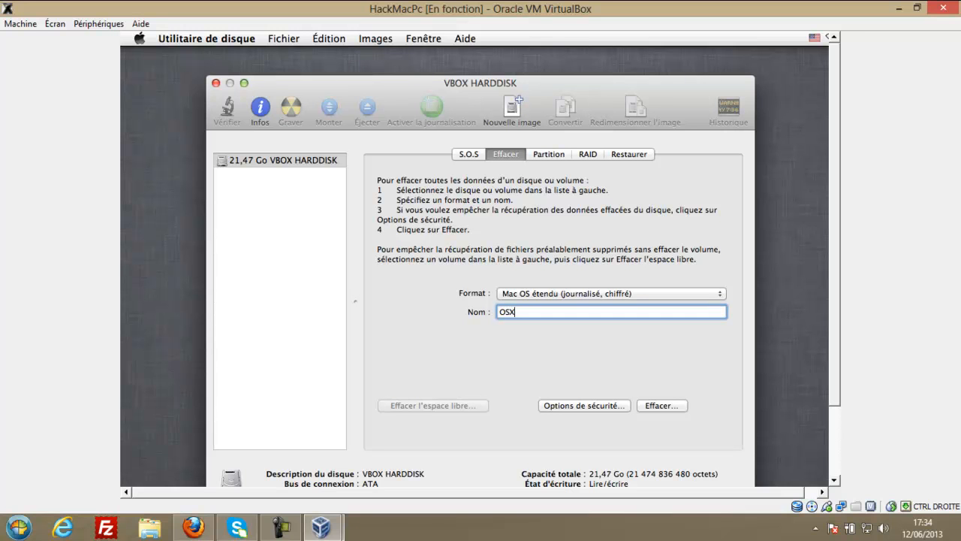
Switch the guest's keyboard input source to Français from the flag menu.
click(814, 36)
click(814, 37)
click(815, 37)
mouse_move(751, 79)
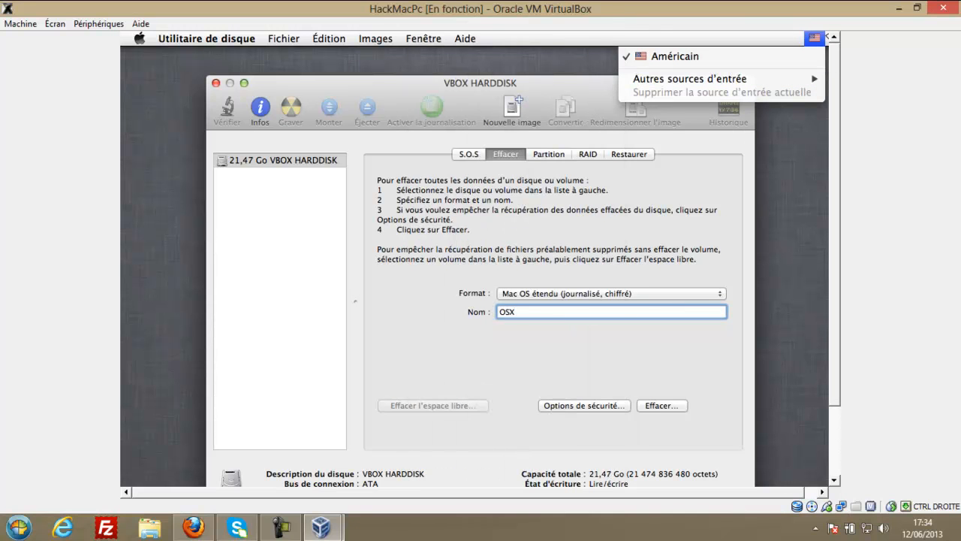
mouse_move(651, 81)
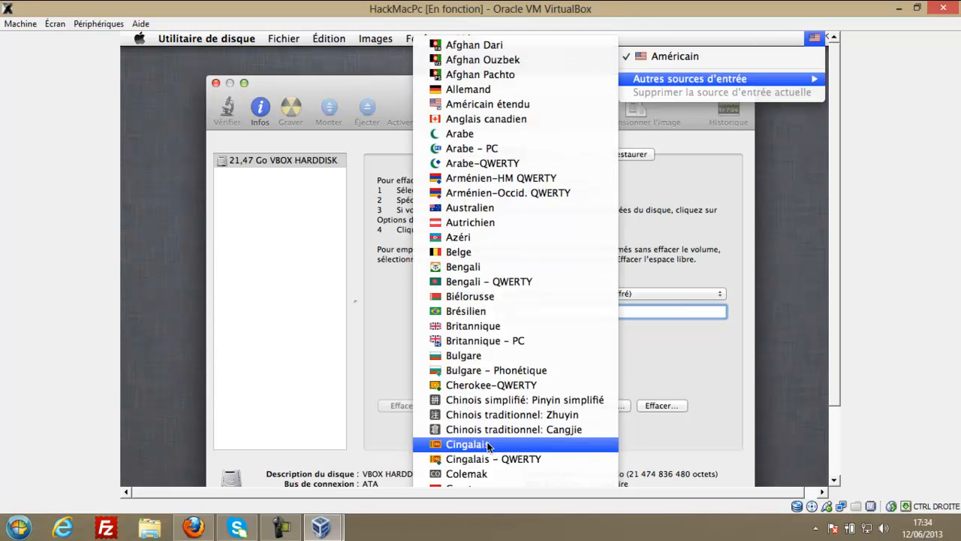
scroll(481, 387, down, 20)
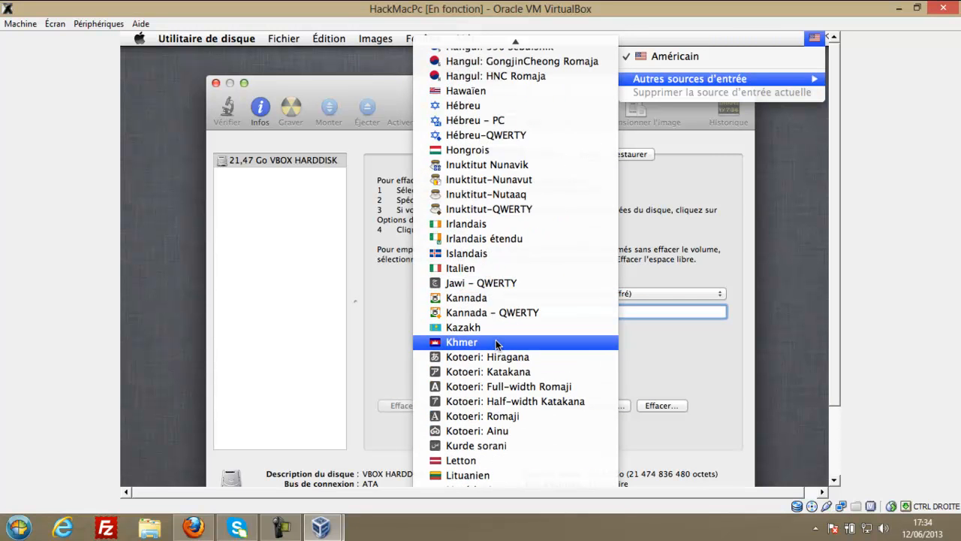
scroll(496, 341, up, 5)
click(474, 105)
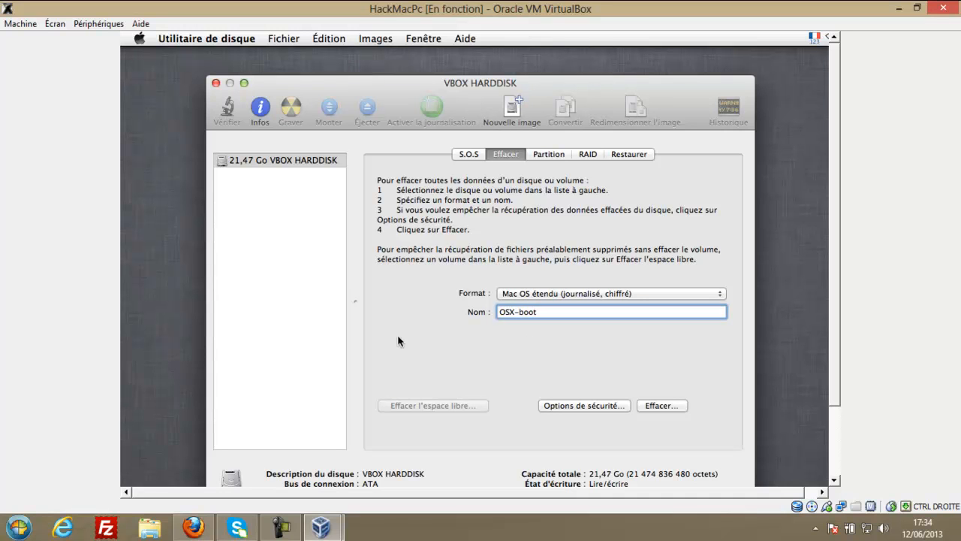
Try erasing the disk with the encrypted format, cancelling the password prompt each time.
click(661, 406)
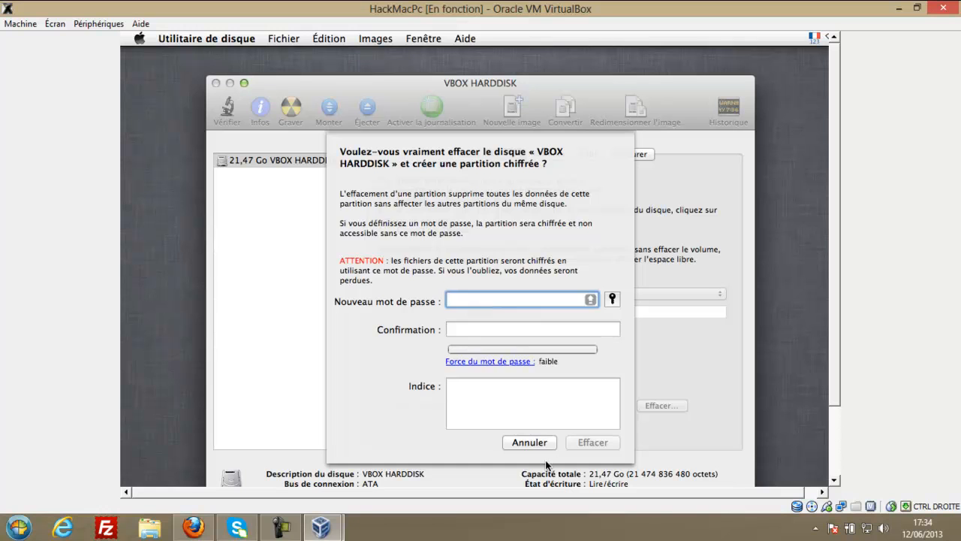
click(530, 444)
click(557, 310)
click(666, 406)
click(535, 436)
Erase the VBOX HARDDISK as Mac OS étendu (journalisé) named OSX-boot and select the new volume.
click(594, 293)
click(579, 284)
click(580, 293)
click(580, 293)
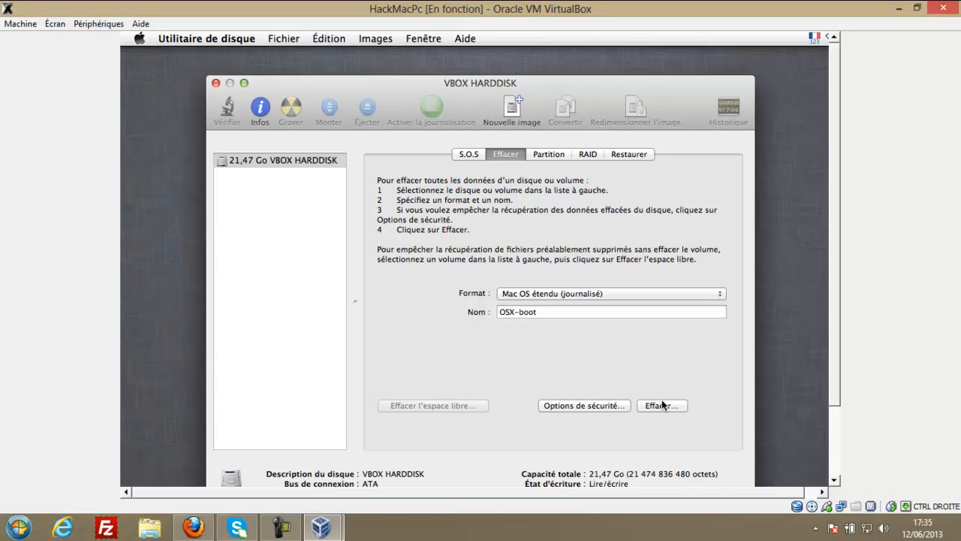
click(660, 406)
click(572, 234)
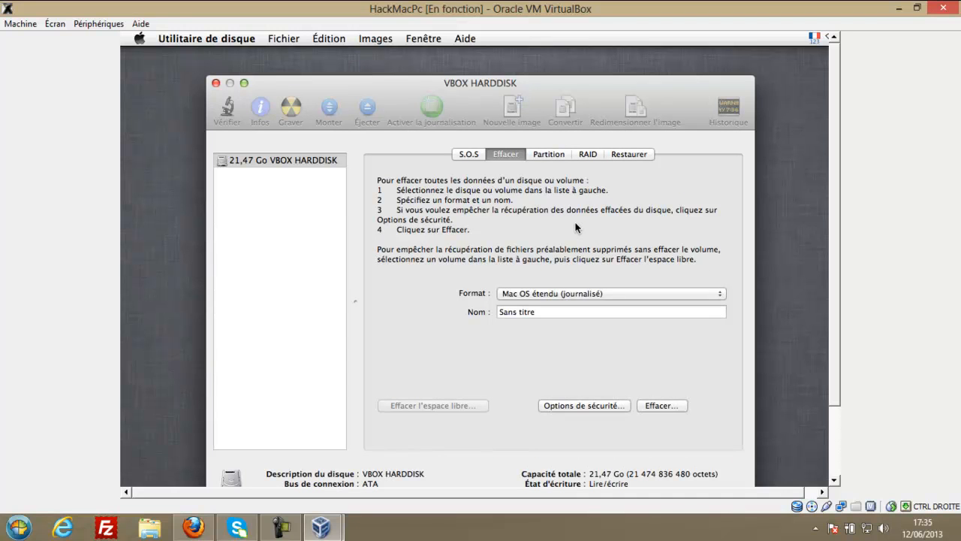
click(266, 176)
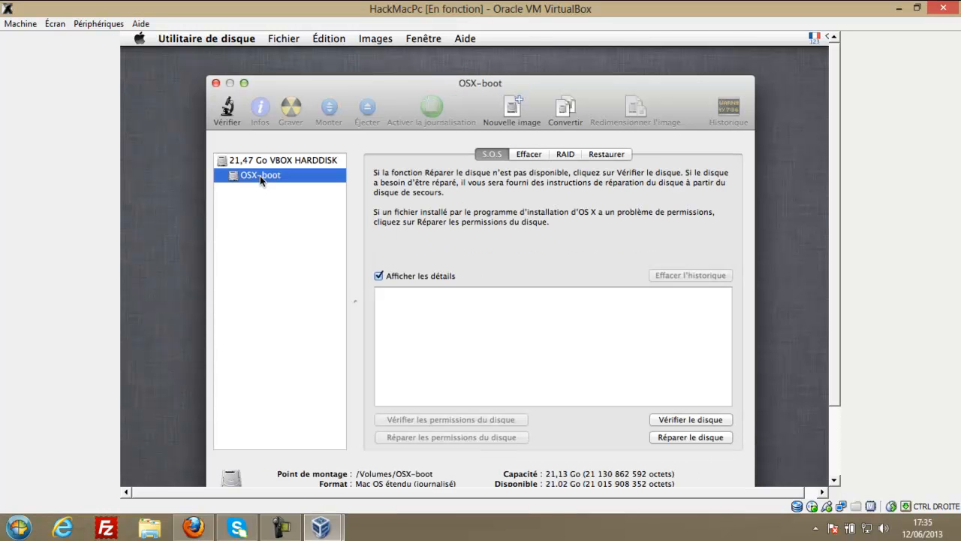
Close Disk Utility, pick OSX-boot as the destination and install iATKOS ML2 onto it.
click(216, 83)
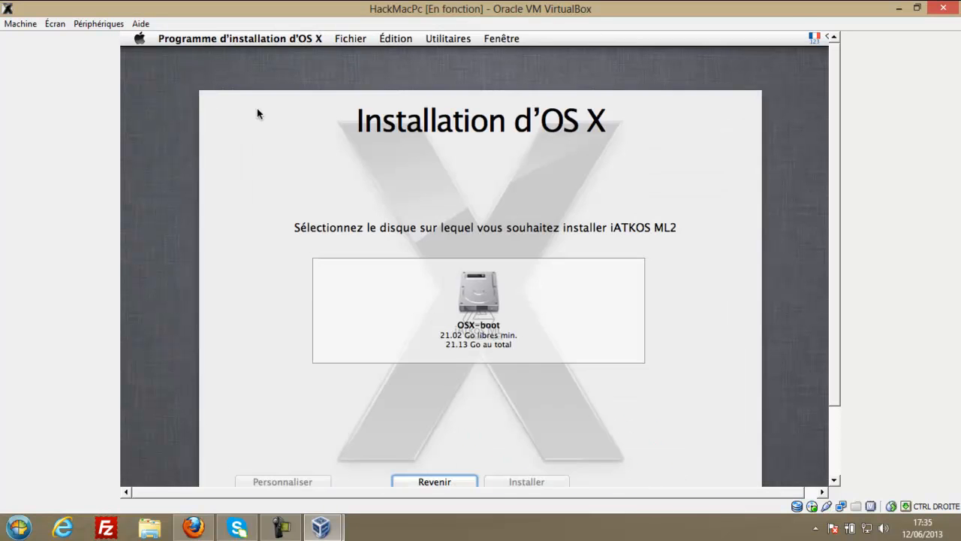
click(474, 293)
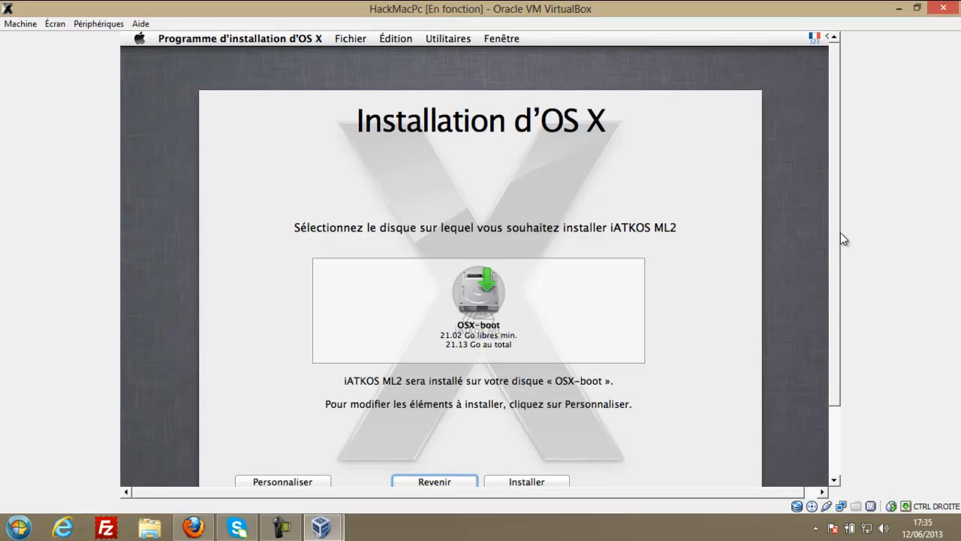
drag(841, 232, 837, 305)
click(509, 396)
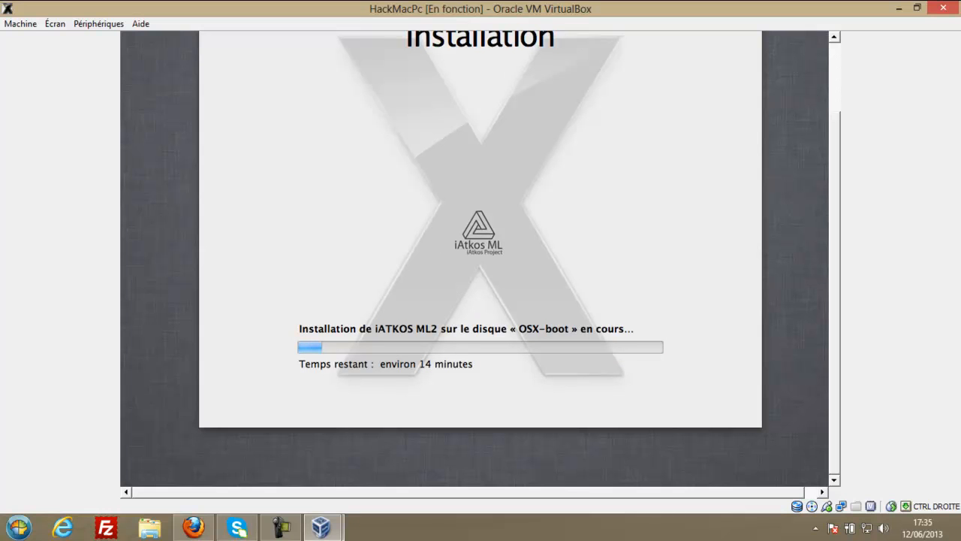
scroll(833, 153, up, 3)
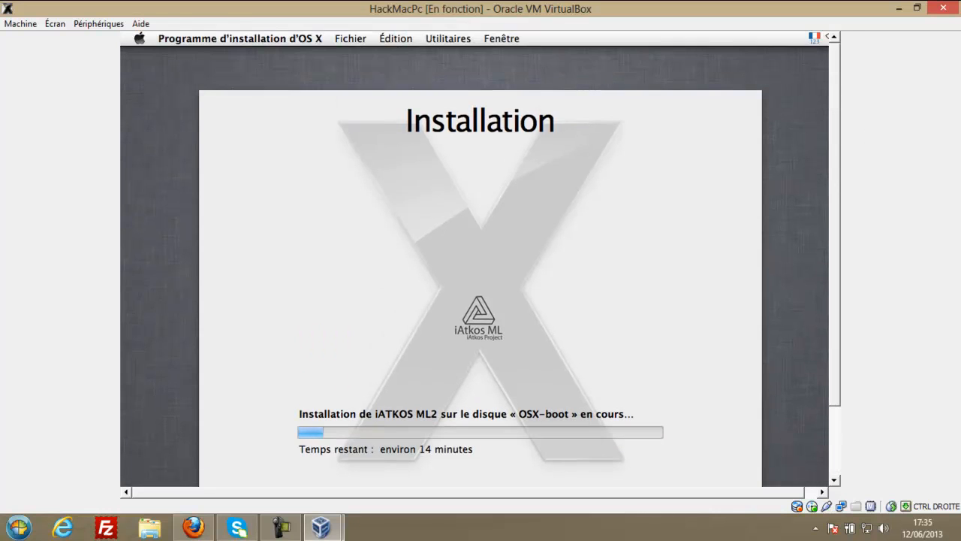
scroll(475, 258, right, 1)
mouse_move(834, 111)
mouse_down()
mouse_move(837, 126)
mouse_move(830, 107)
mouse_up()
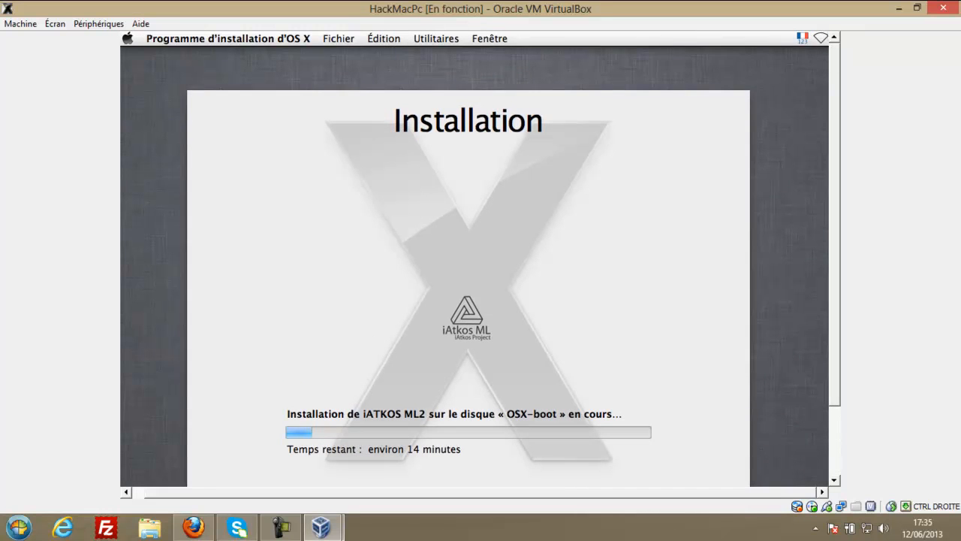
click(821, 38)
click(748, 88)
drag(837, 132, 840, 183)
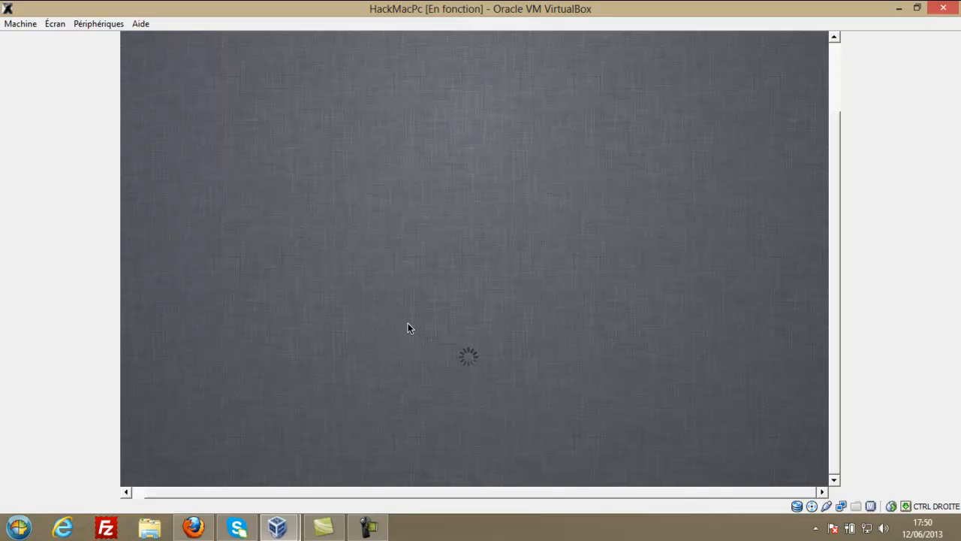
Release control to the host, turn down and close the music player, and restore the VirtualBox manager.
click(724, 535)
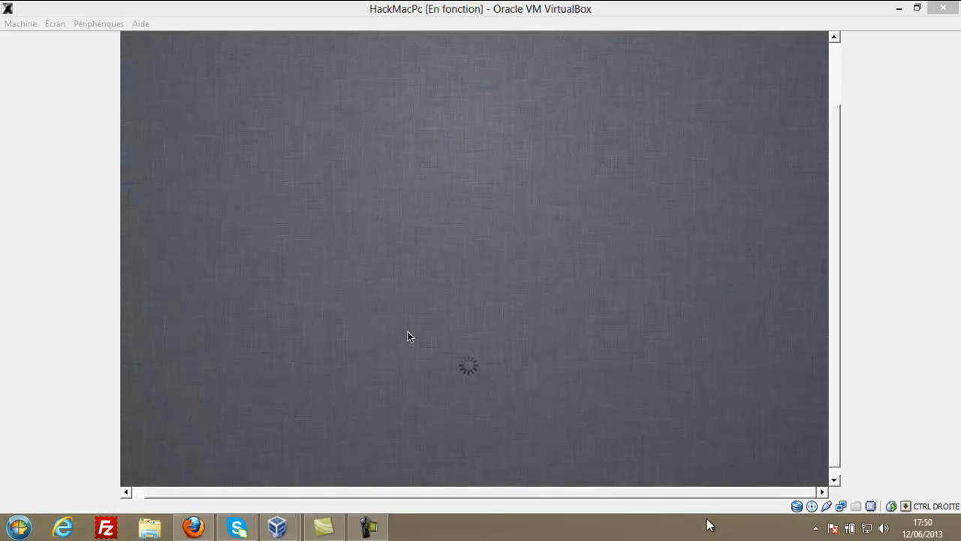
click(368, 528)
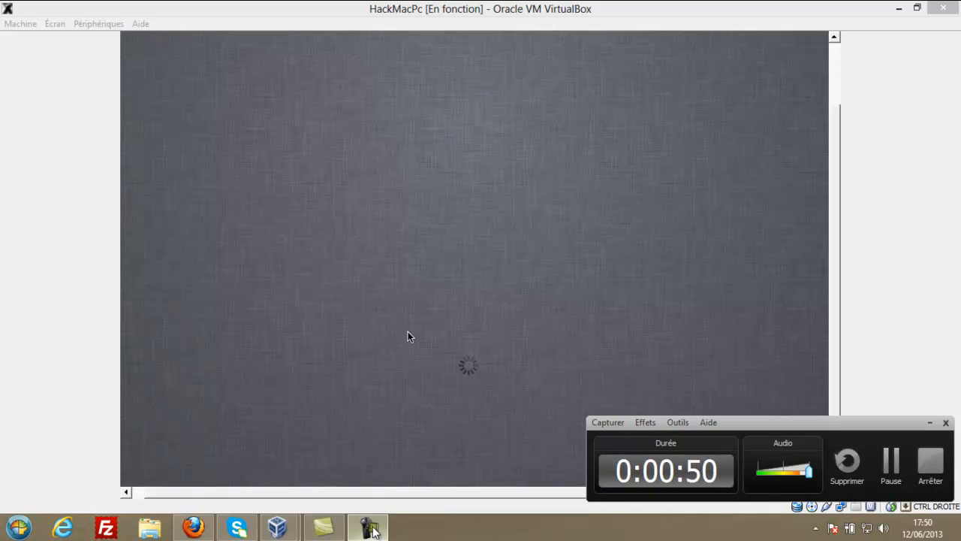
click(374, 528)
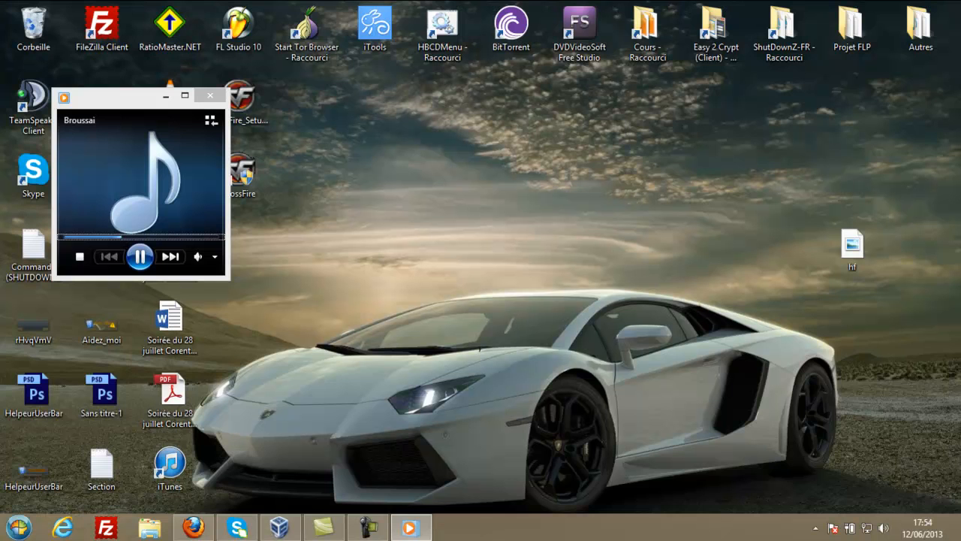
click(144, 195)
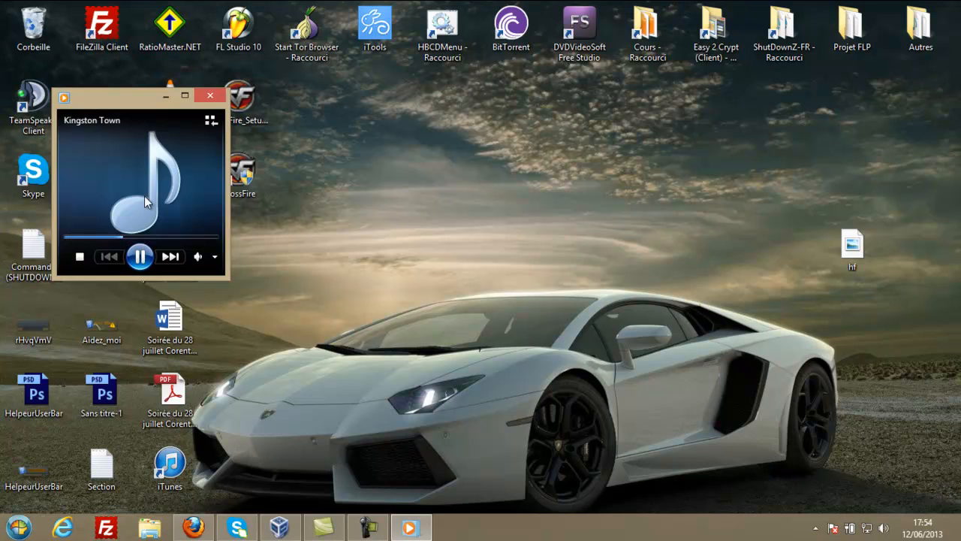
click(215, 258)
drag(182, 259, 165, 261)
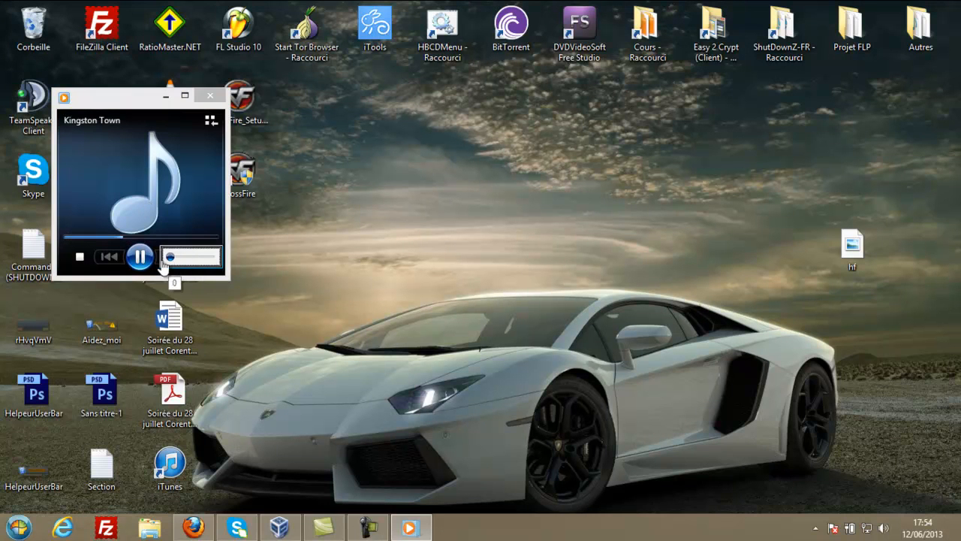
click(210, 95)
click(280, 528)
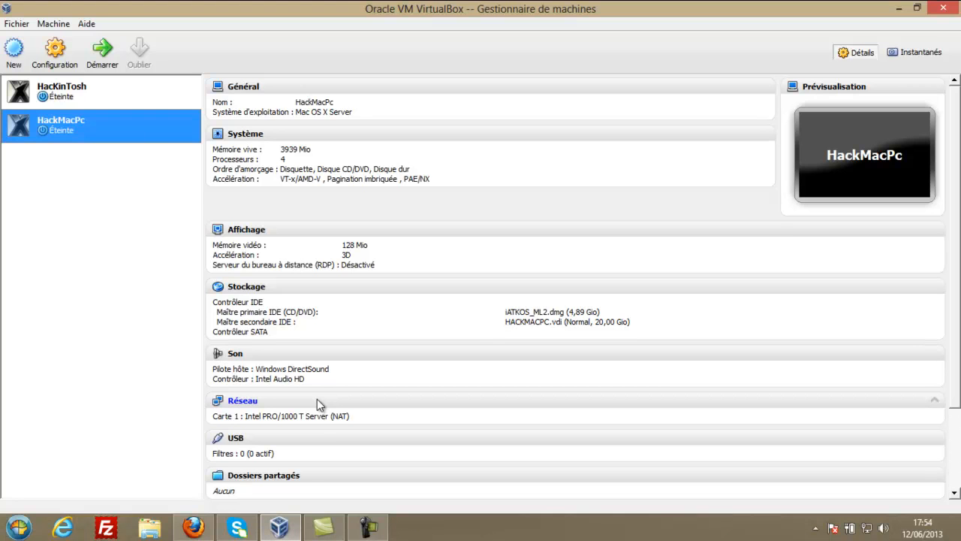
Start HackMacPc, bring up the F12 boot menu, then power the machine off.
click(81, 99)
click(78, 120)
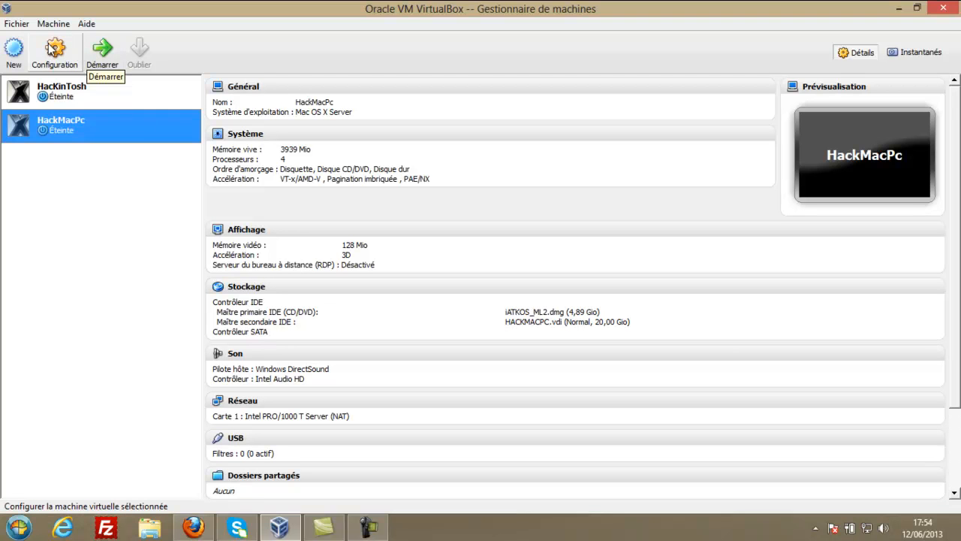
click(103, 51)
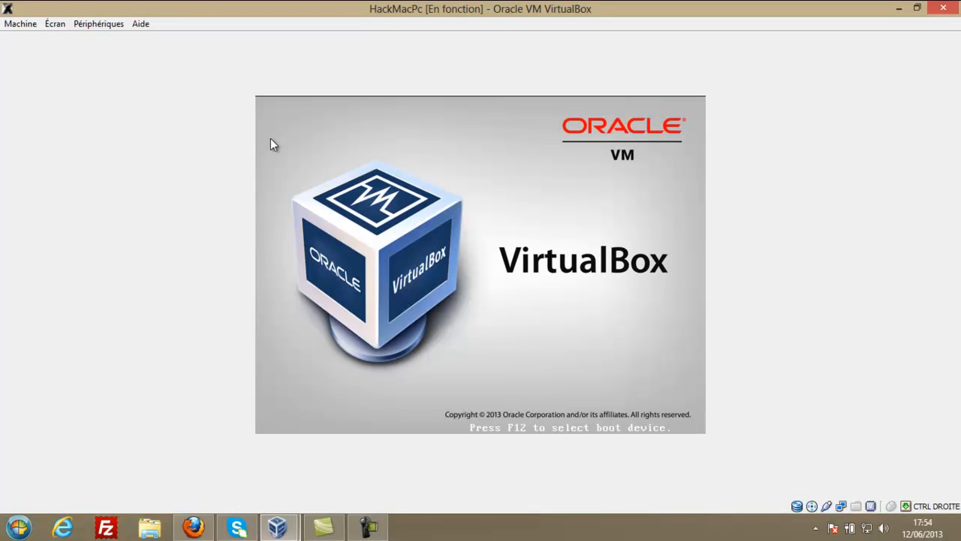
key(F12)
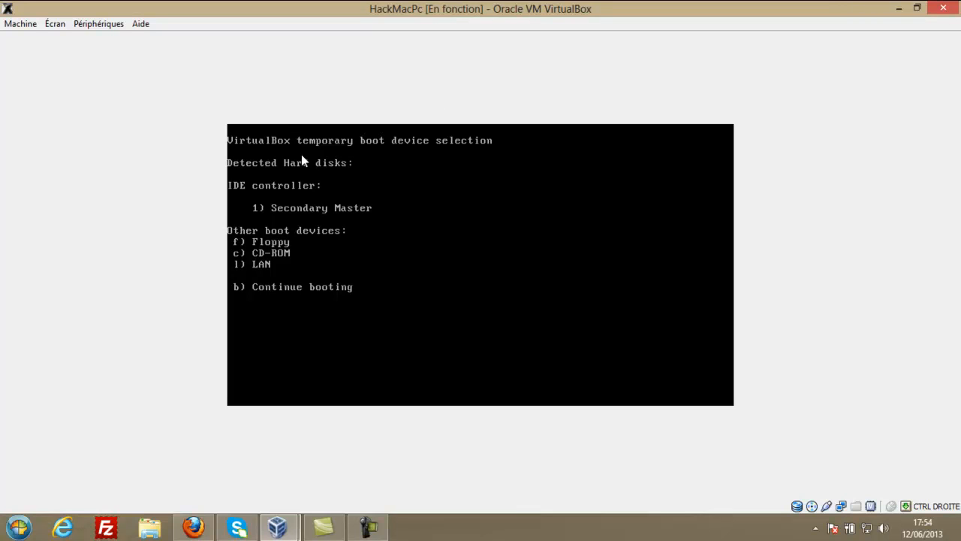
click(943, 8)
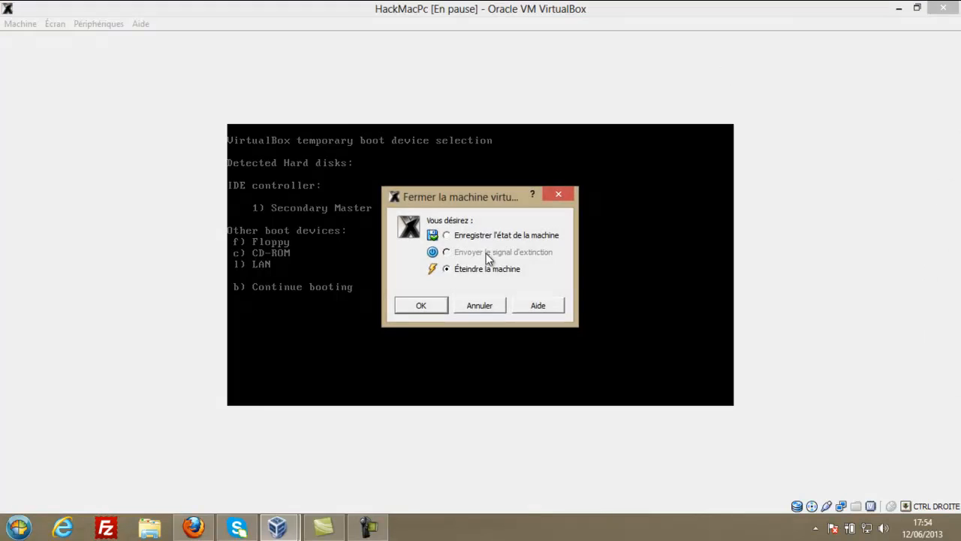
click(423, 307)
Boot HackMacPc again to the iATKOS ML2 screen, power it off, and start it once more.
click(104, 63)
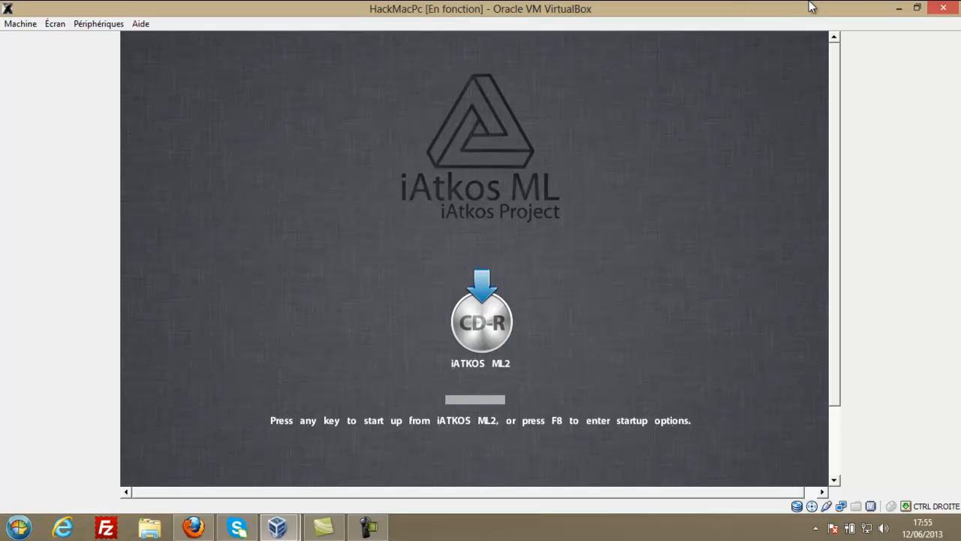
click(943, 7)
click(422, 306)
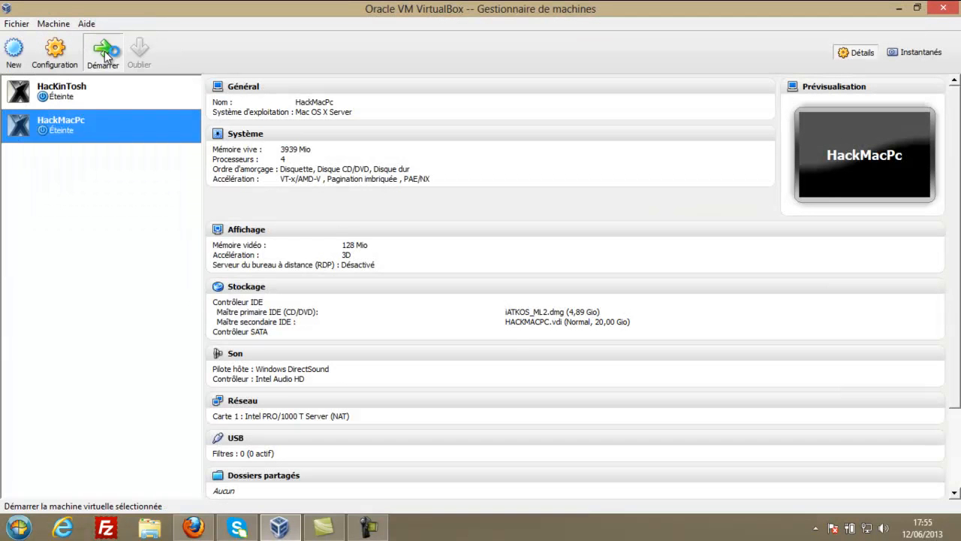
click(104, 53)
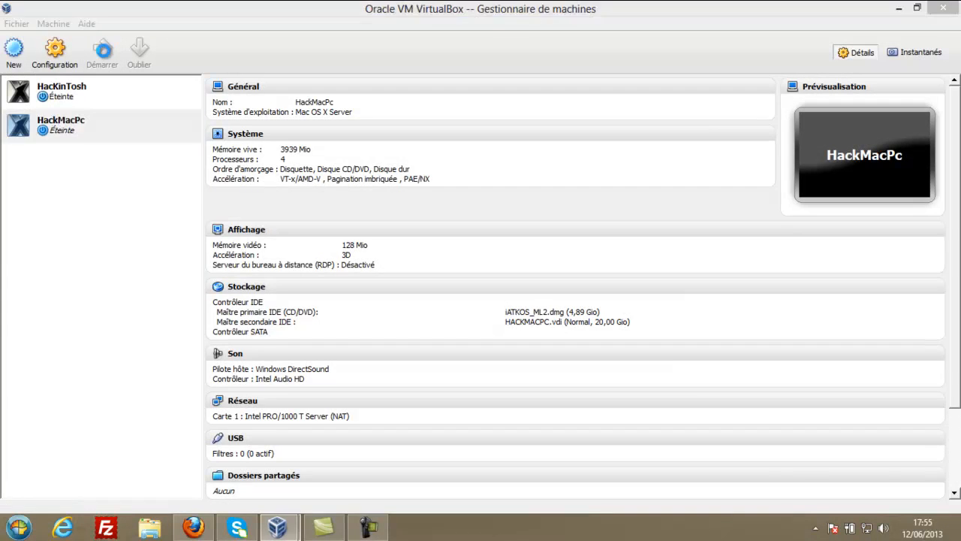
Boot HackMacPc from the Secondary Master hard disk using the F12 menu's option 1.
key(F12)
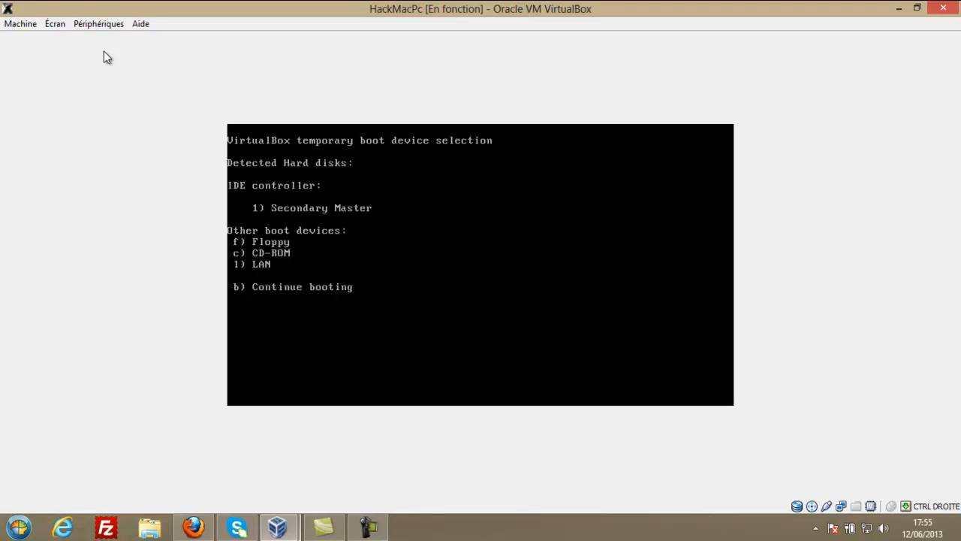
key(1)
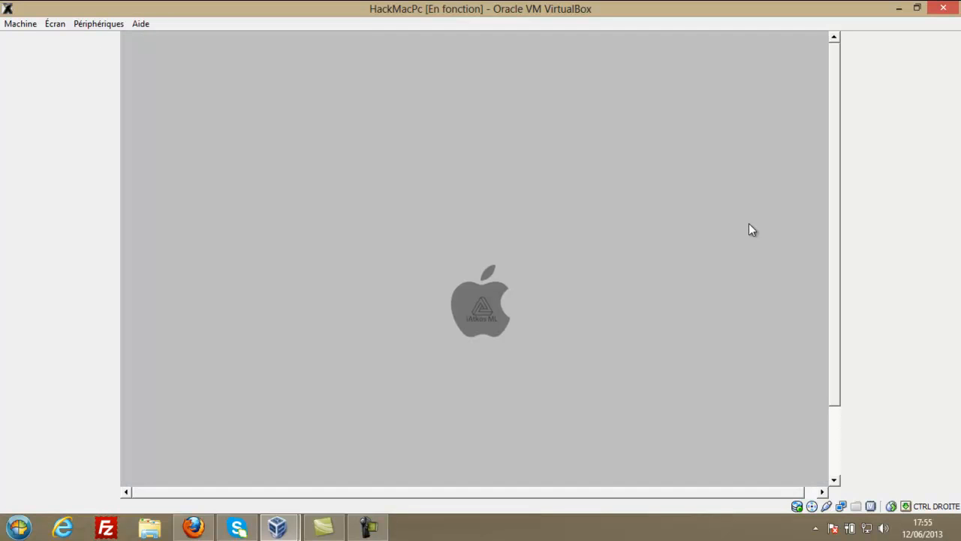
drag(834, 301, 829, 332)
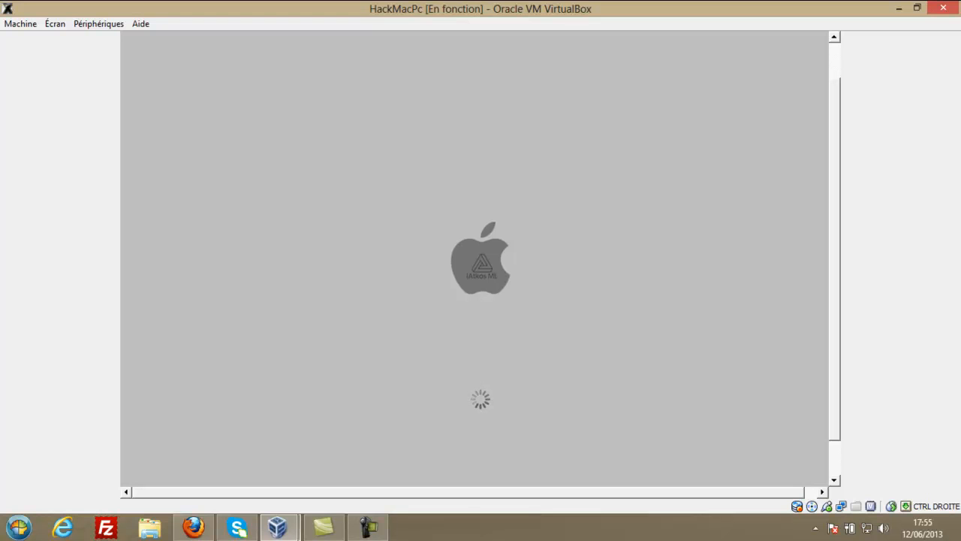
click(535, 536)
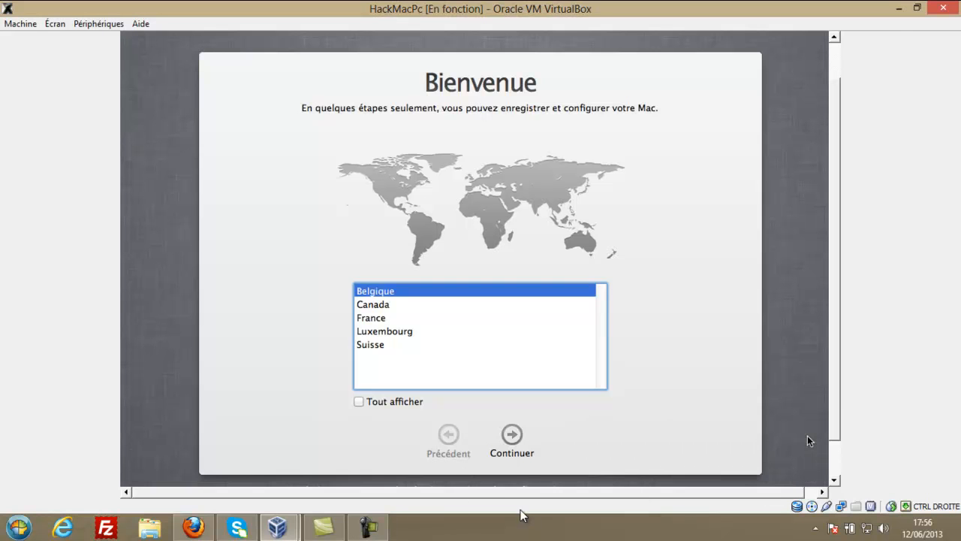
Choose France as the country and Français – numérique as the keyboard layout.
click(373, 319)
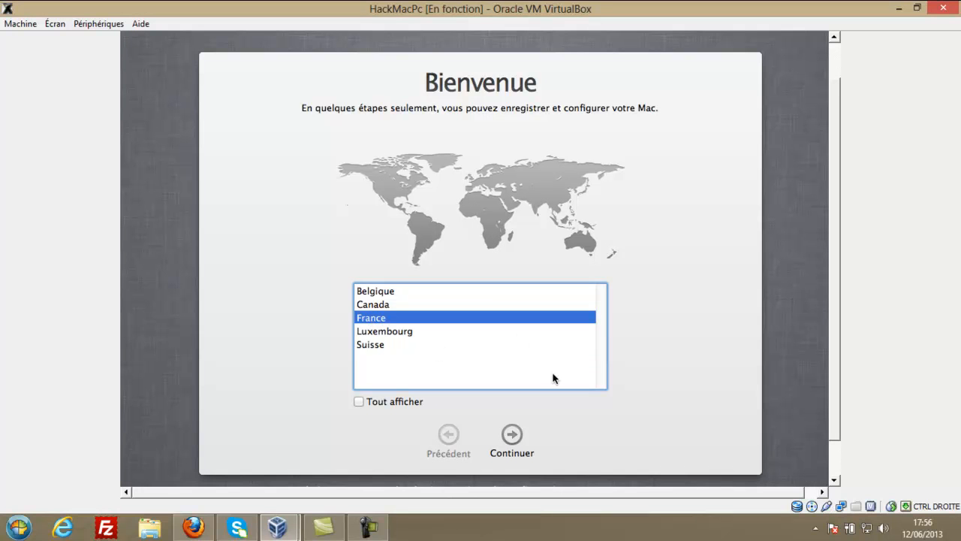
click(511, 443)
click(466, 306)
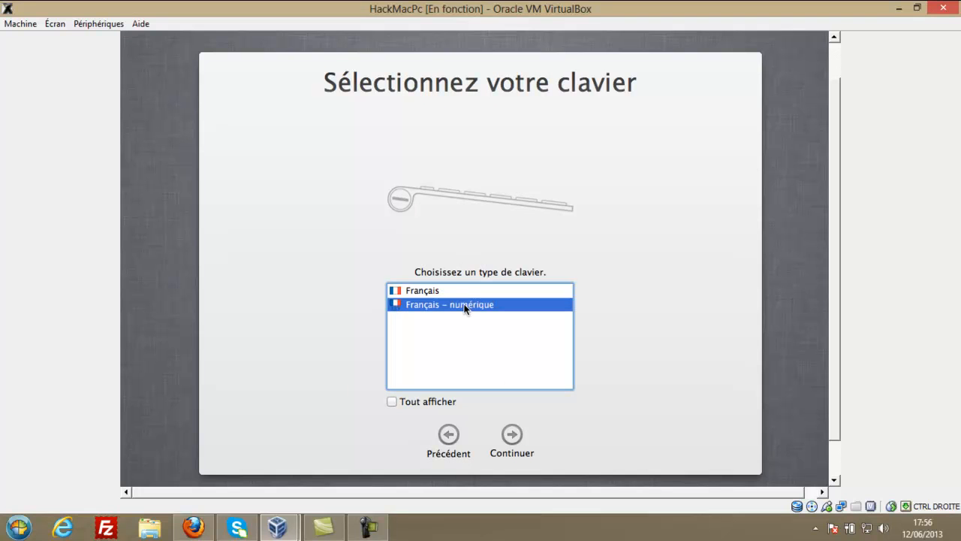
click(506, 431)
click(392, 402)
scroll(442, 340, down, 10)
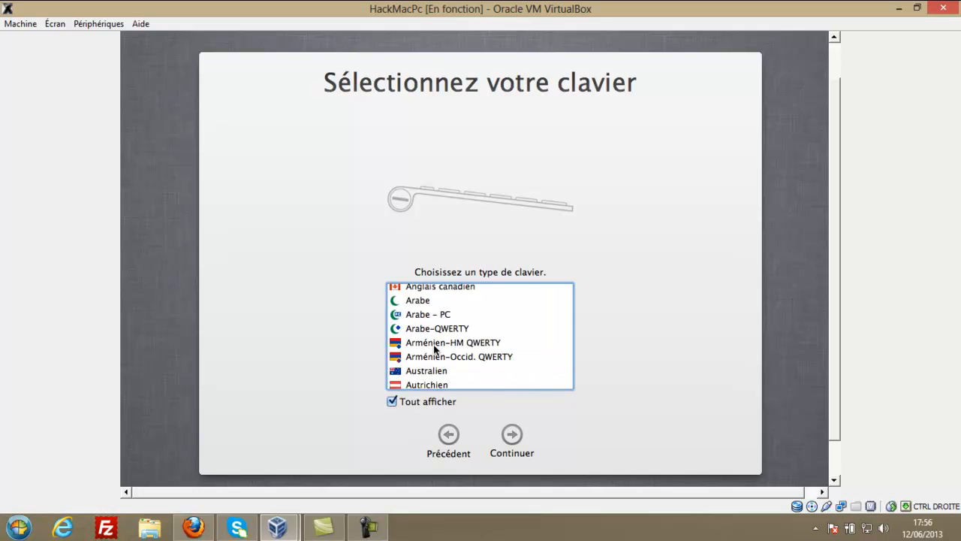
scroll(436, 347, up, 10)
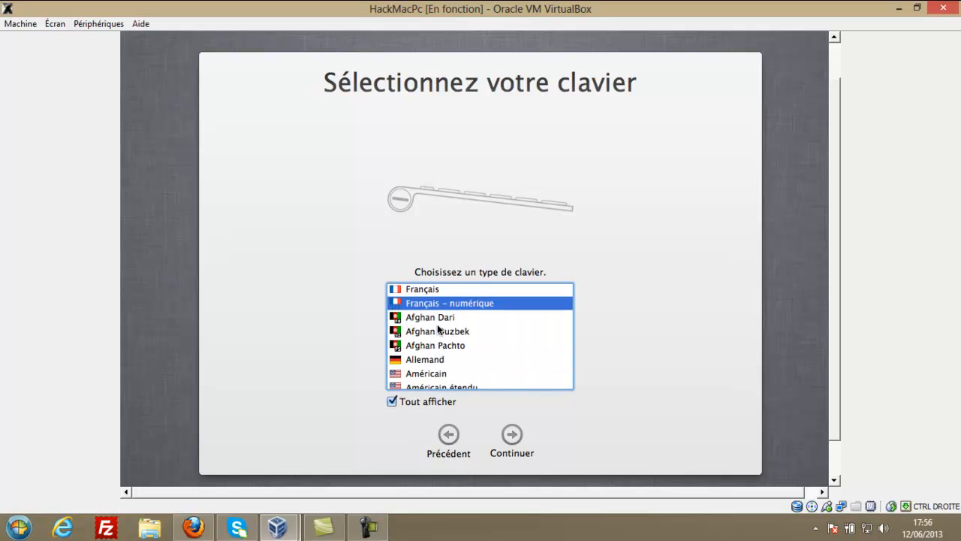
click(439, 331)
click(443, 306)
click(514, 435)
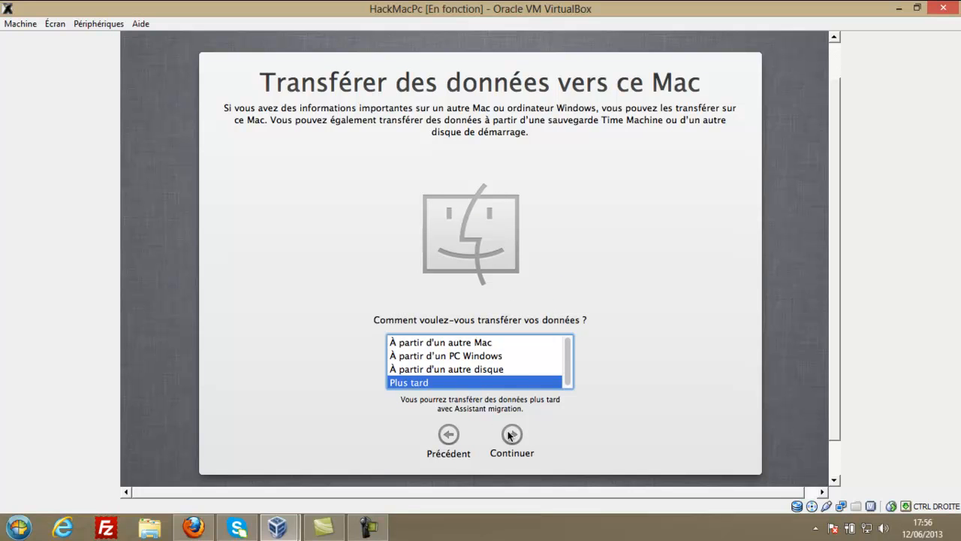
Postpone data transfer, decline location services, skip the Apple ID, and accept the OS X licence.
click(511, 434)
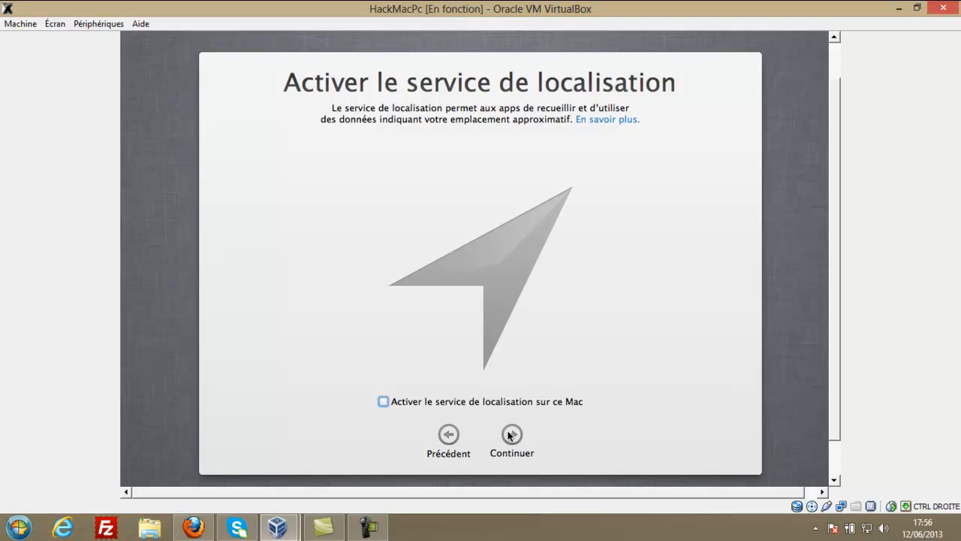
click(511, 435)
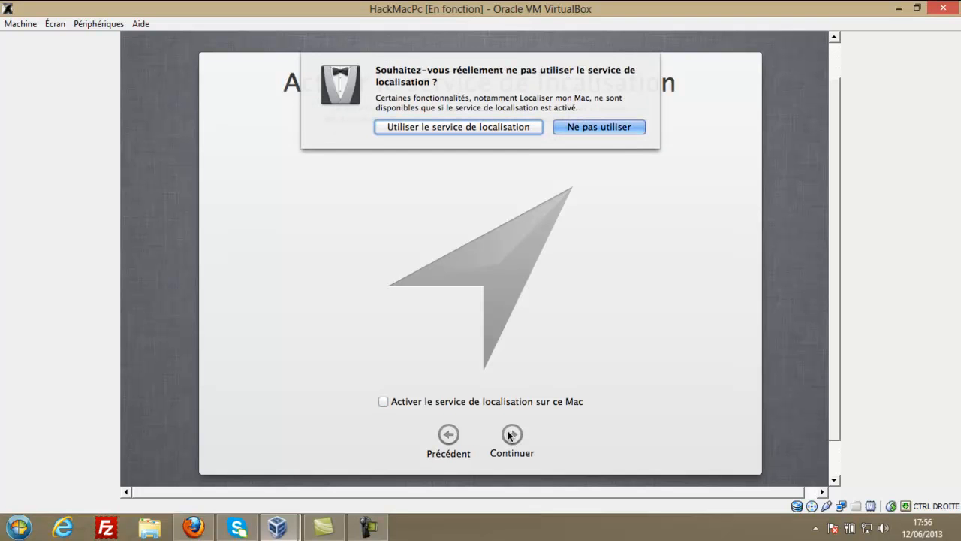
click(594, 129)
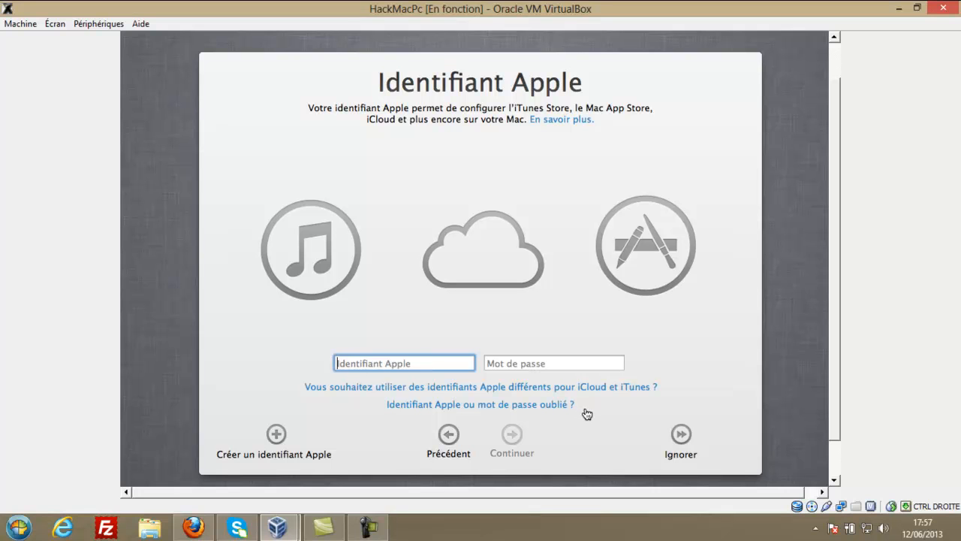
click(532, 360)
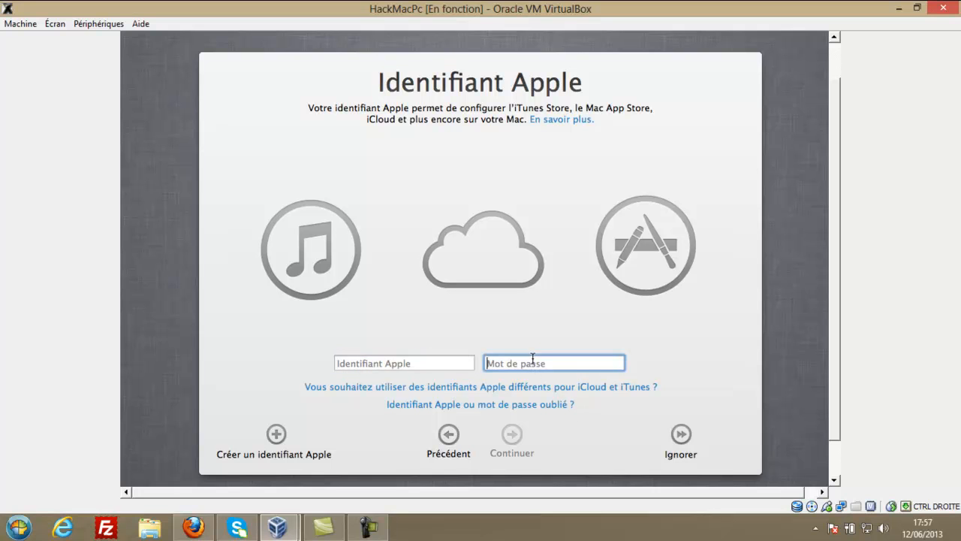
click(679, 434)
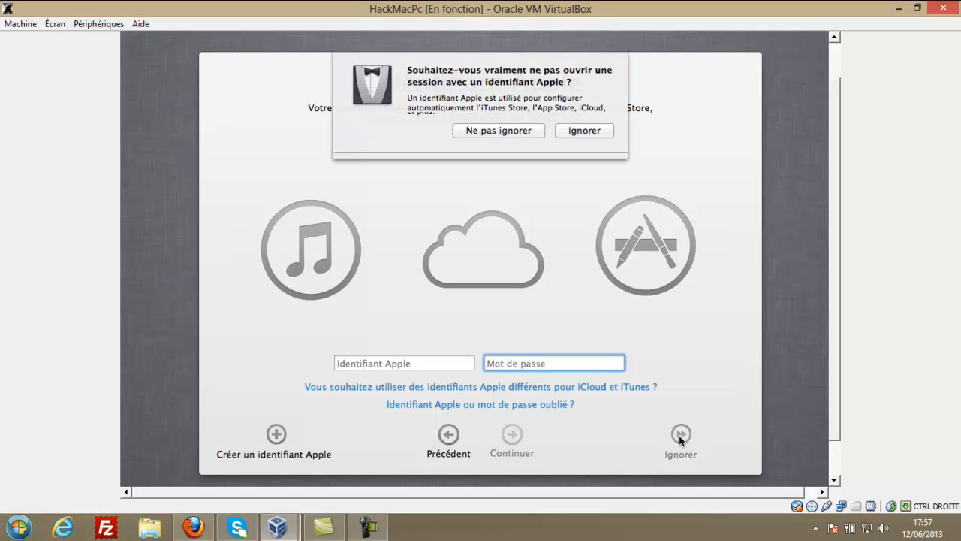
click(583, 138)
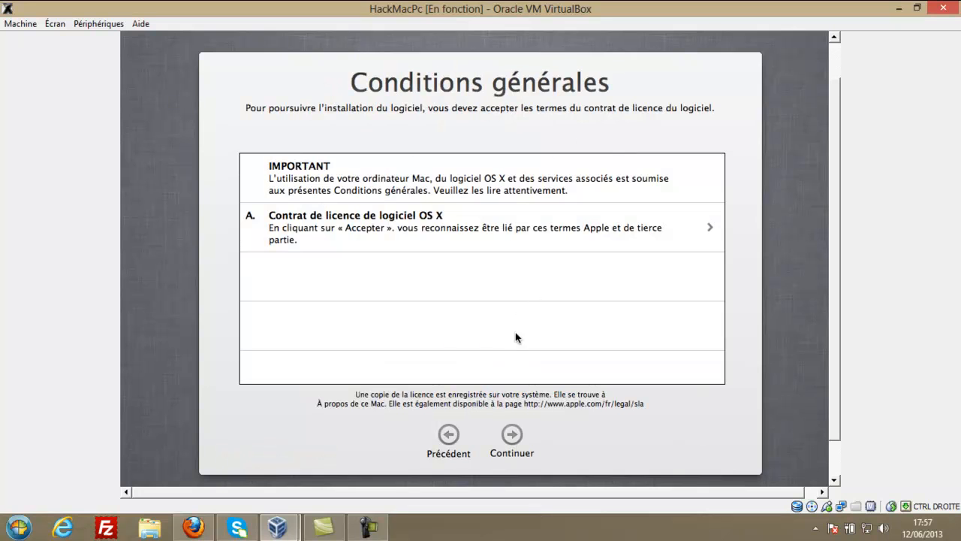
click(512, 435)
click(581, 124)
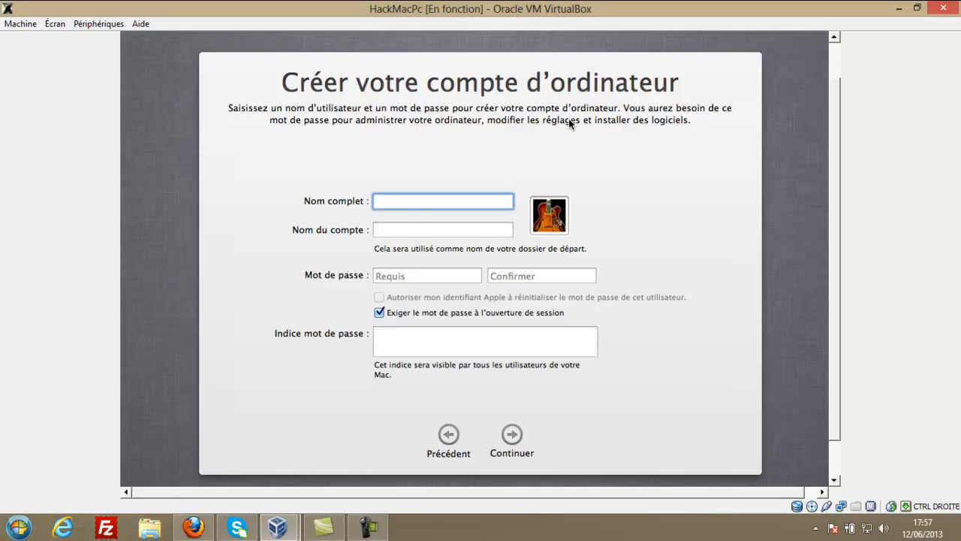
Enter the full name, auto-fill the account name, and enter and confirm the password.
text(Shutdownz-HF)
click(417, 226)
click(443, 275)
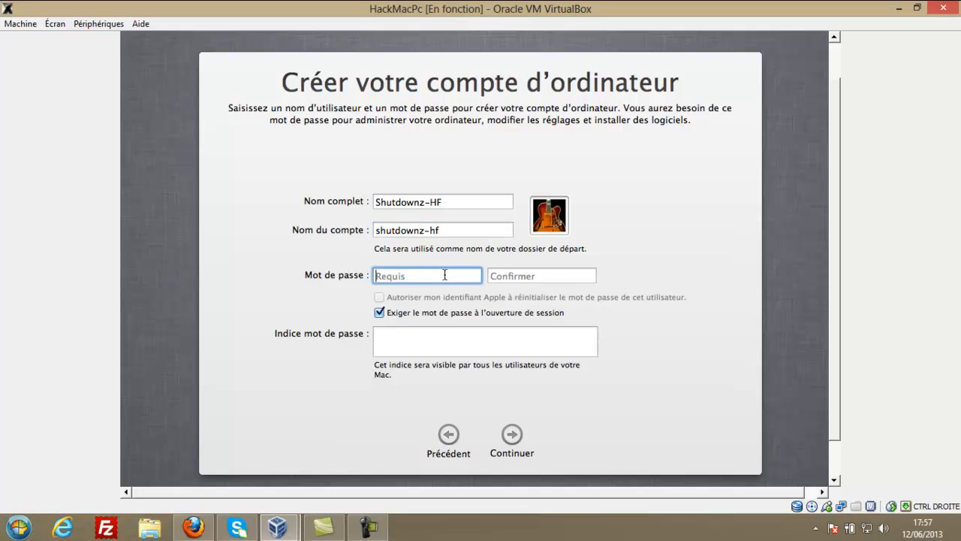
text(••••)
click(521, 280)
text(••••)
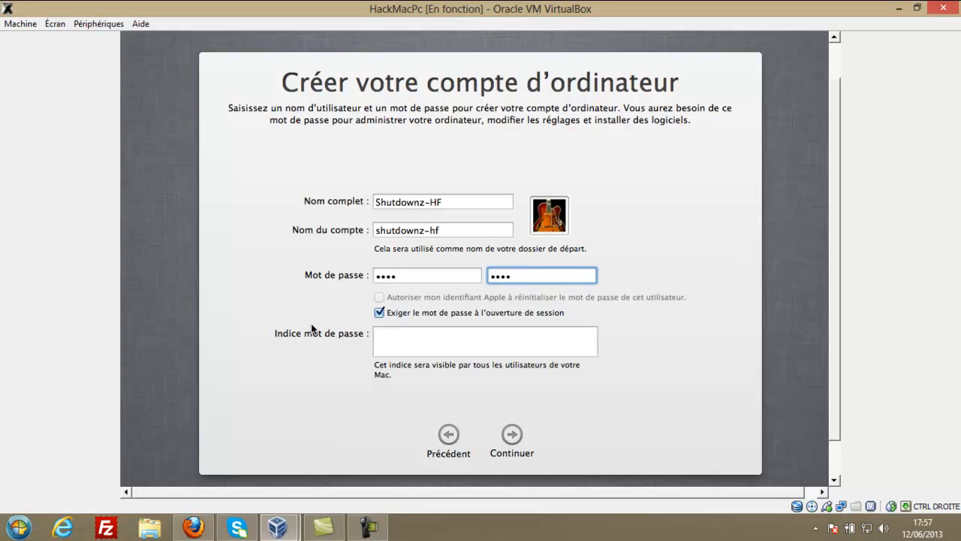
Turn off the password requirement at login, add the hint 'Indique =', and submit the account.
click(379, 312)
click(408, 315)
click(408, 315)
click(516, 436)
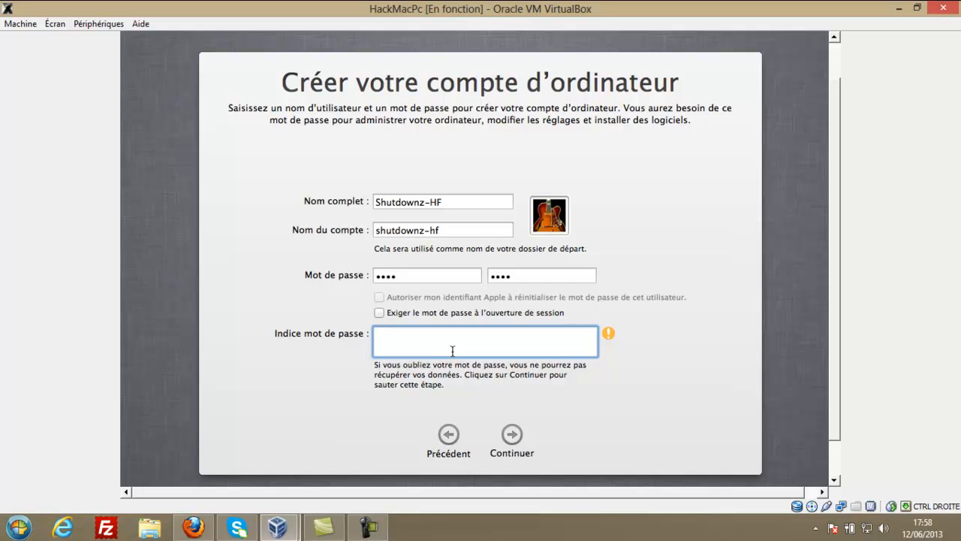
text(In)
key(BackSpace)
key(BackSpace)
text(Indique =)
click(507, 435)
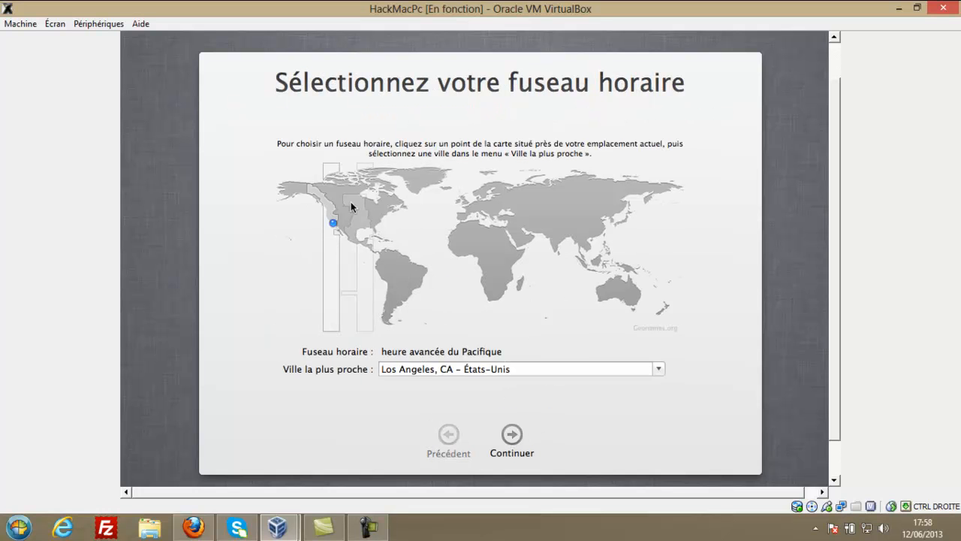
Set the time zone in Europe with Paris – France as the nearest city.
click(476, 209)
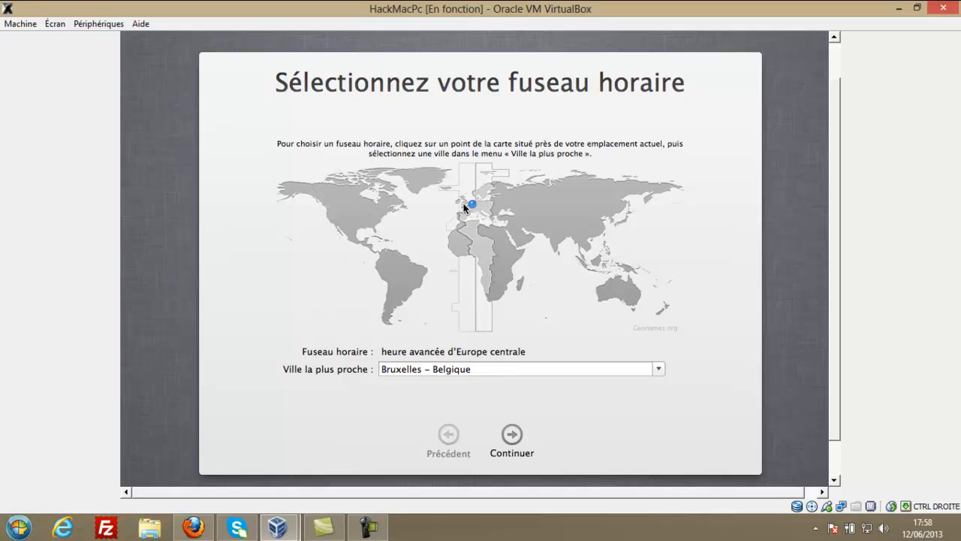
click(473, 208)
click(470, 208)
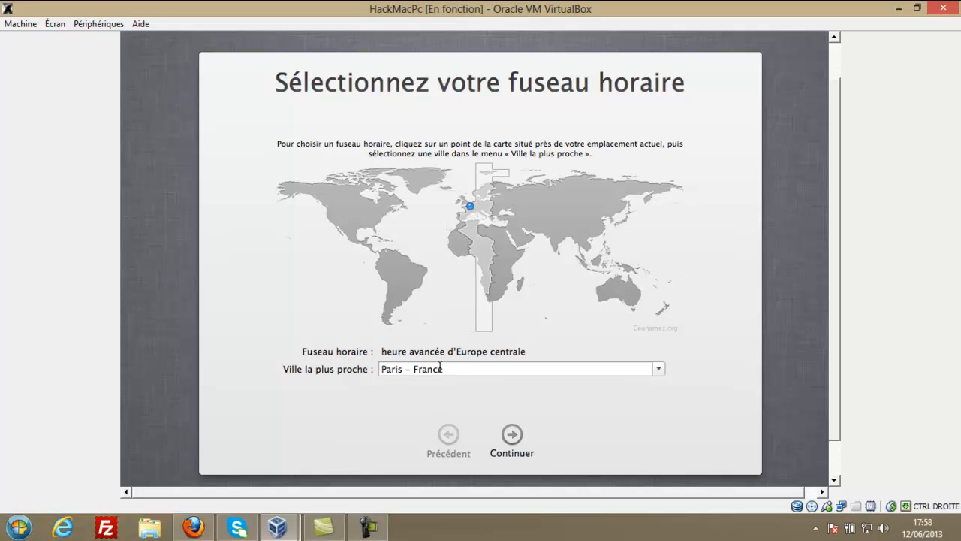
click(658, 369)
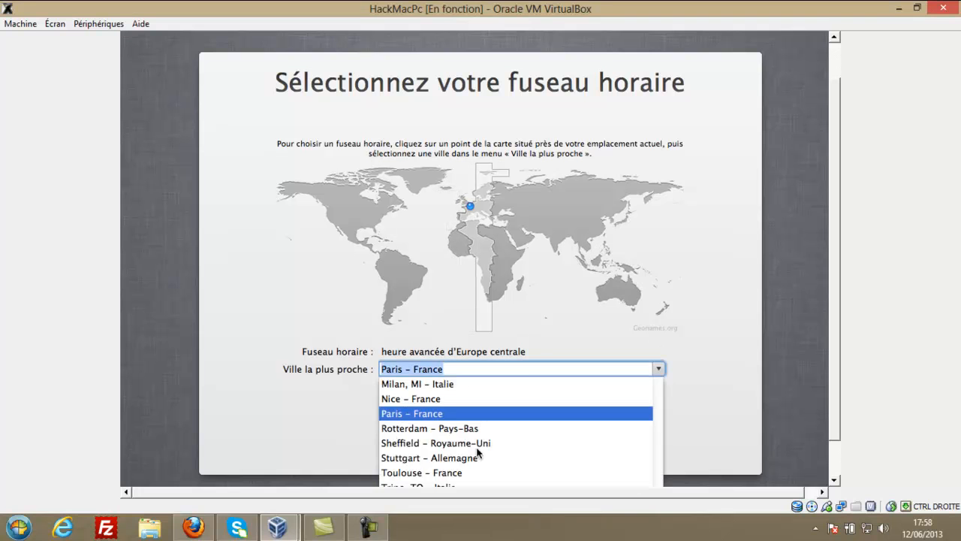
click(318, 427)
click(512, 434)
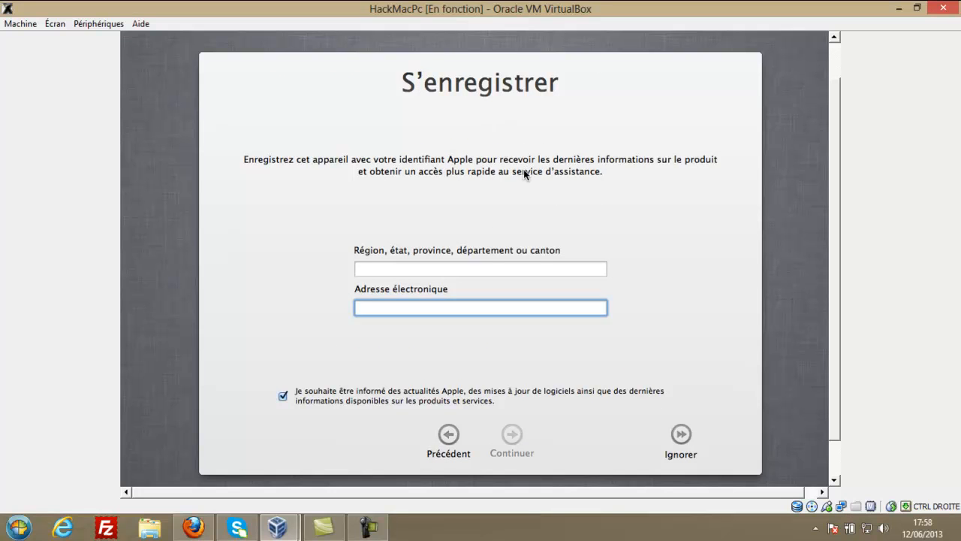
Skip Apple registration and finish setup with Commencer à utiliser votre Mac.
click(680, 435)
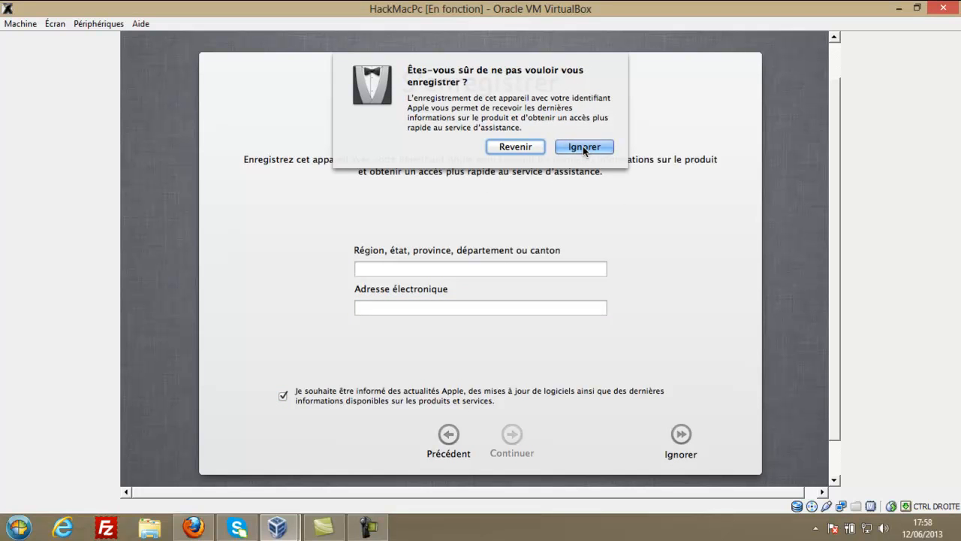
click(586, 147)
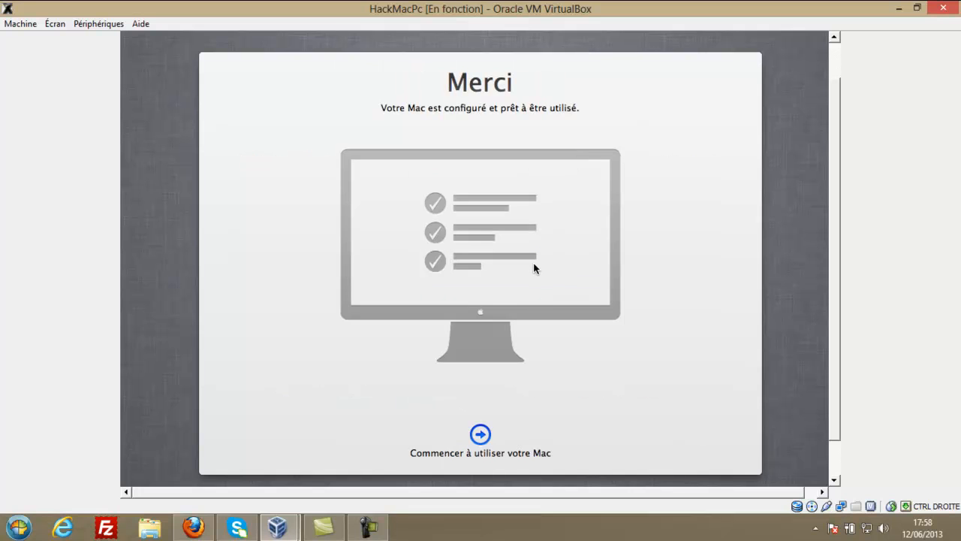
click(478, 436)
Proceed to the Finder desktop and scroll the VM view up.
key(Return)
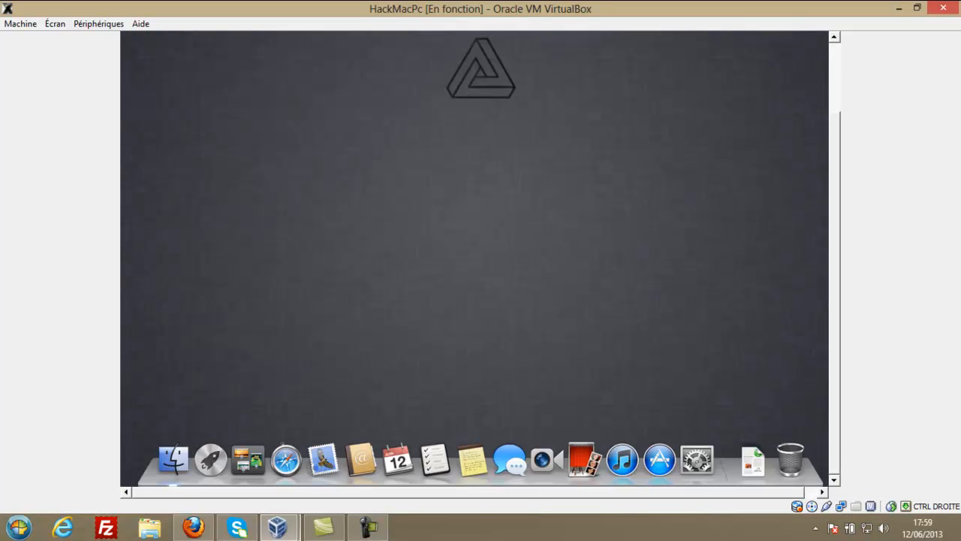
drag(836, 247, 836, 249)
click(368, 526)
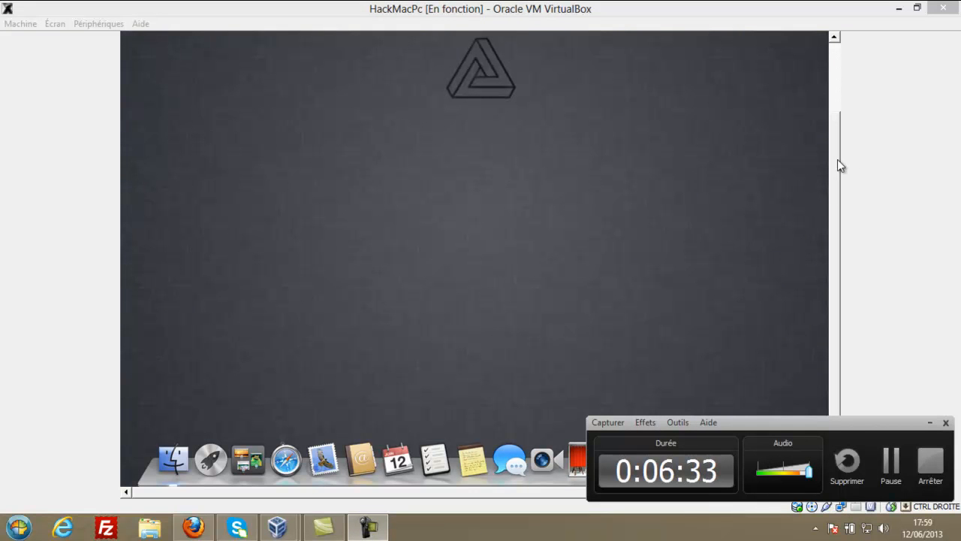
drag(835, 163, 833, 57)
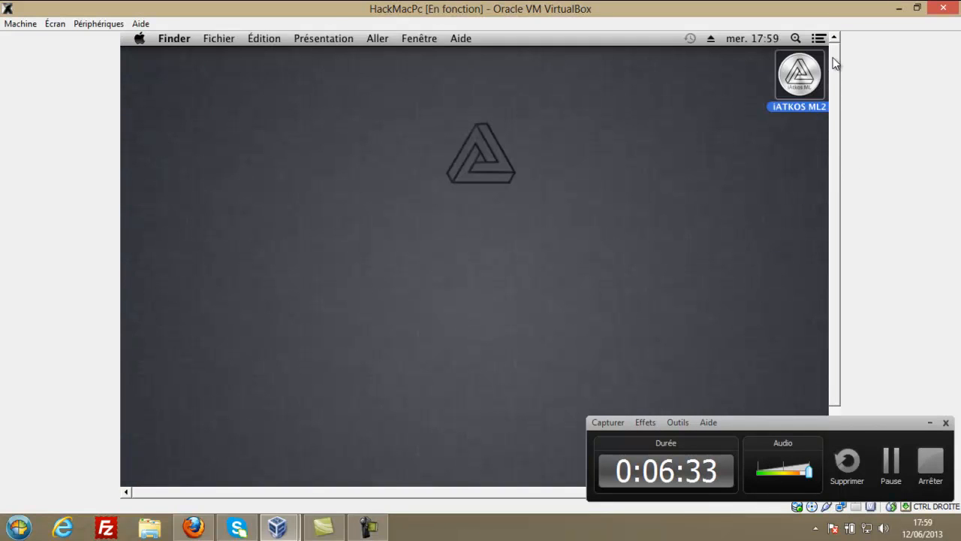
Open Préférences Système from the Apple menu, then close it.
click(174, 38)
mouse_move(140, 38)
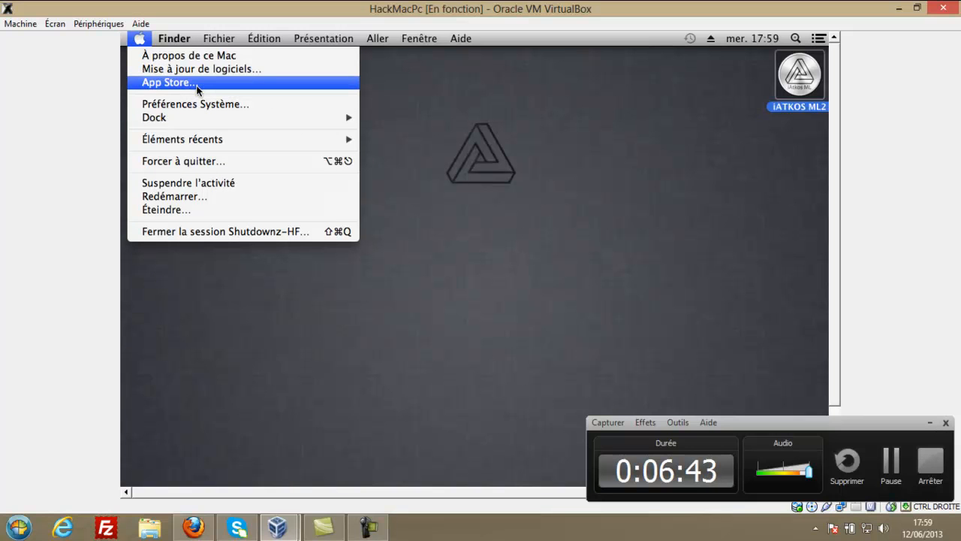
click(225, 105)
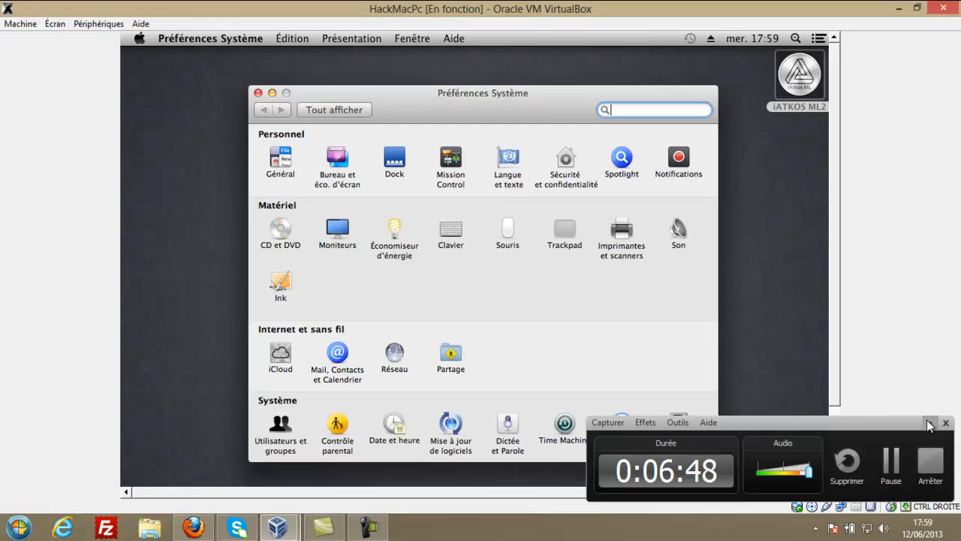
click(930, 422)
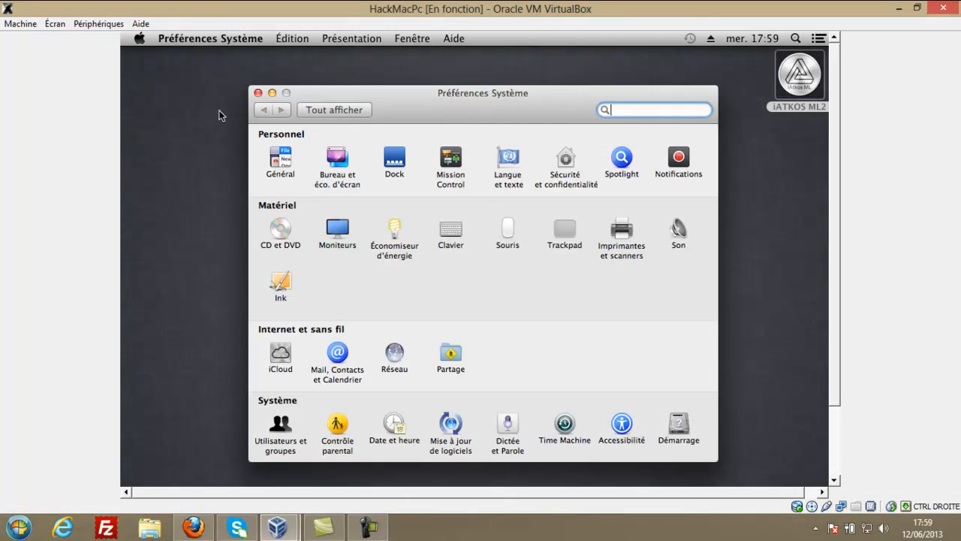
click(258, 93)
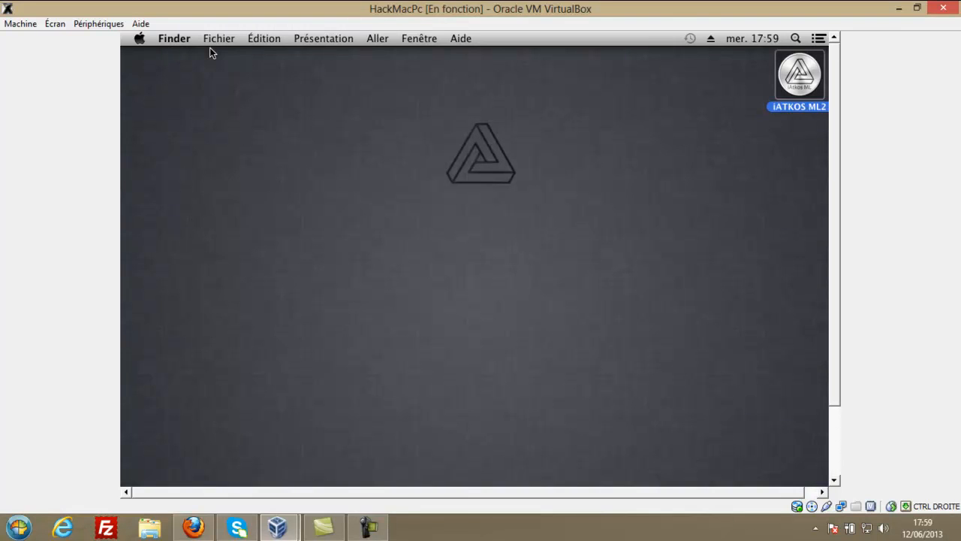
click(473, 528)
drag(835, 138, 830, 218)
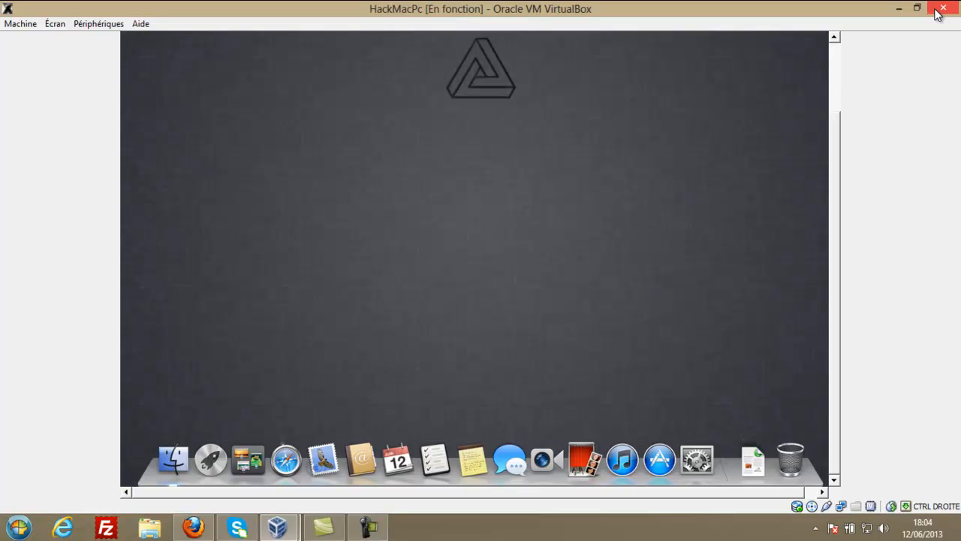
Launch Bloc-notes via Start search, reposition its window, and type the contact e-mail address.
key(super)
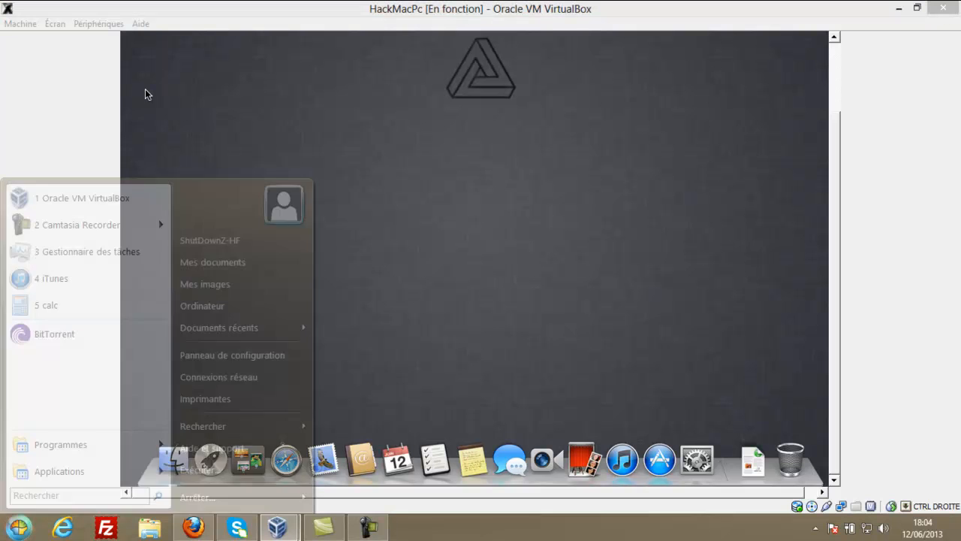
text(bloc)
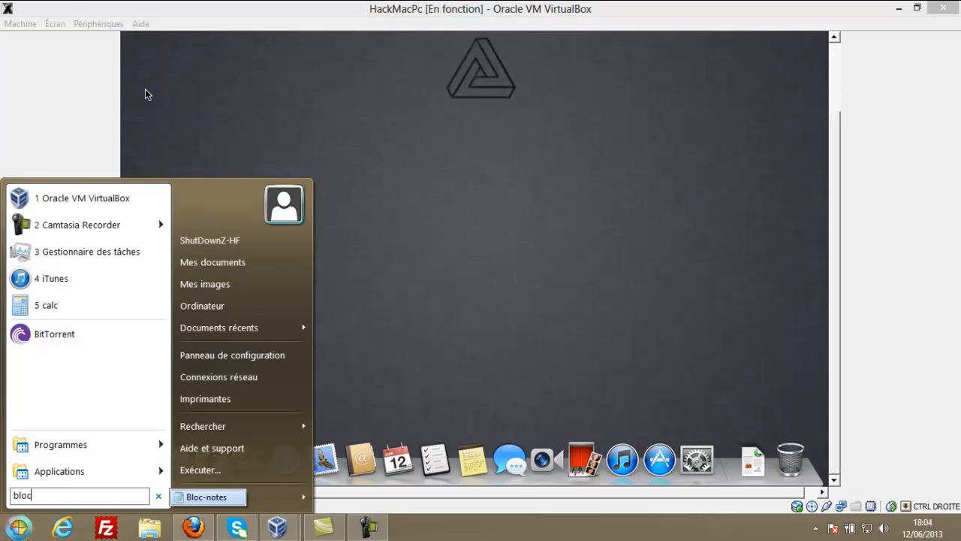
key(Return)
drag(262, 60, 417, 120)
Set all the text to Consolas size 36, then start a new line.
key(ctrl+a)
click(324, 127)
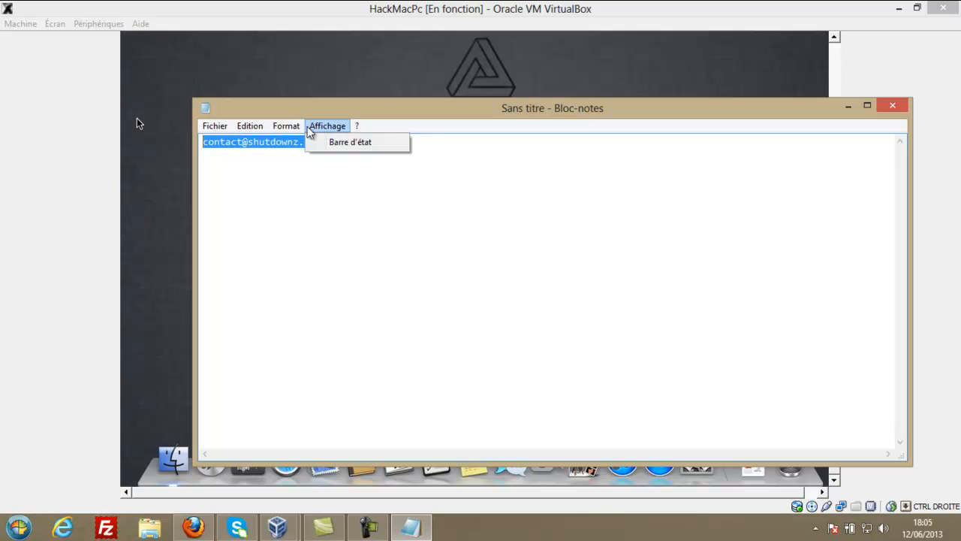
click(302, 156)
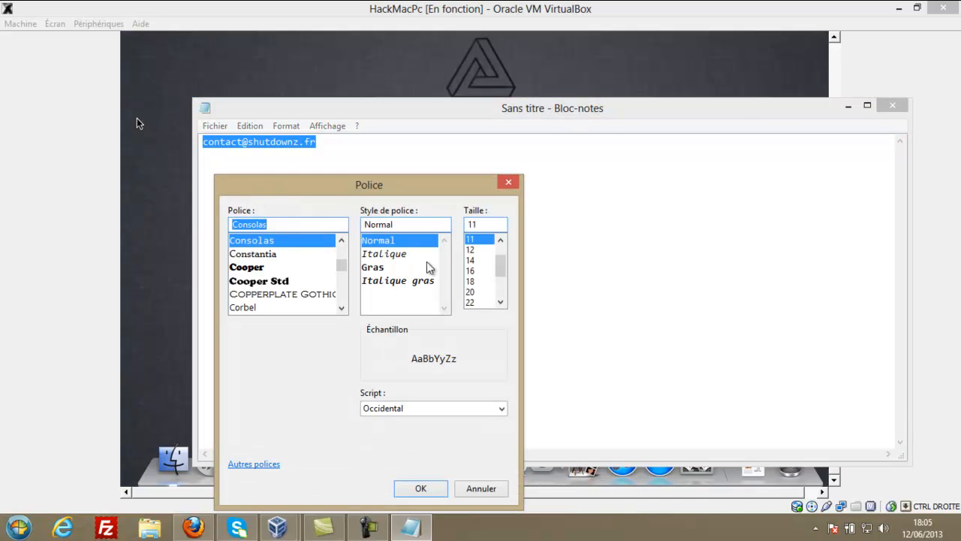
drag(499, 264, 499, 284)
click(471, 291)
click(422, 488)
click(577, 197)
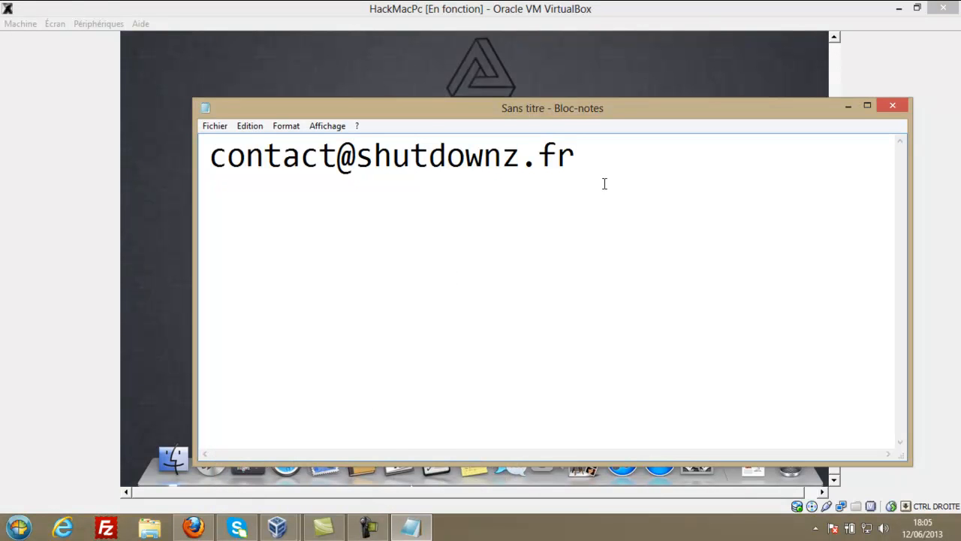
key(Return)
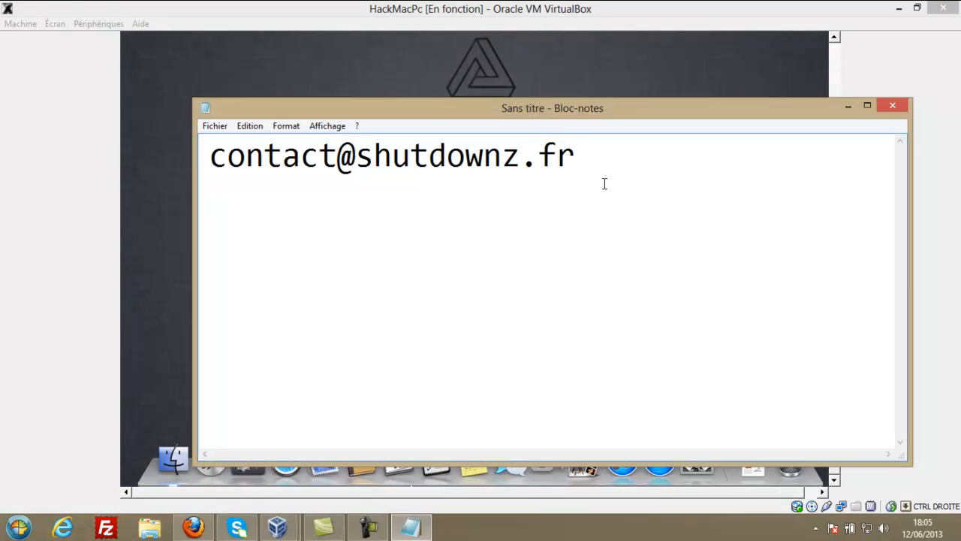